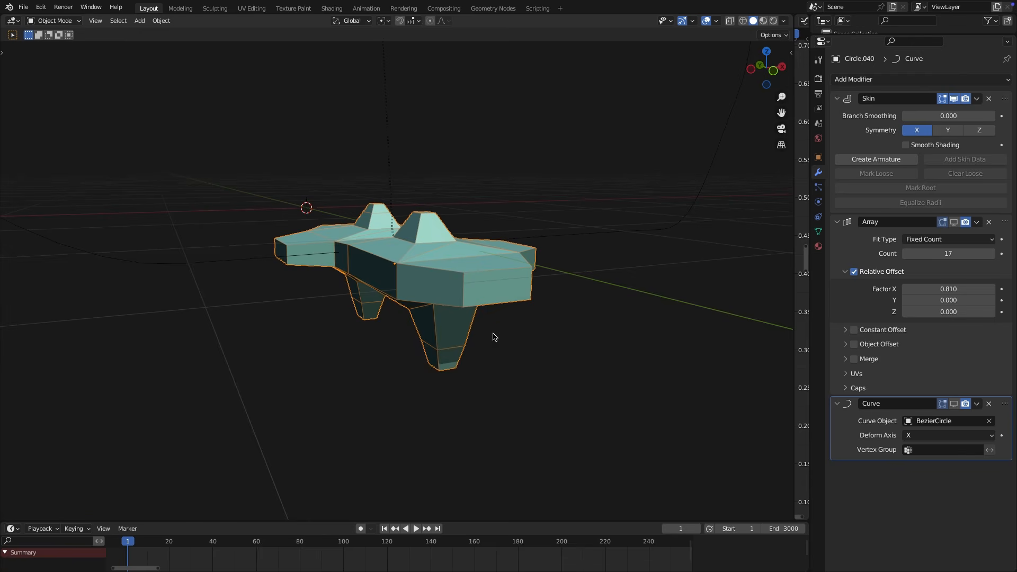
Step: Display the track link's 17-count Array in the viewport and adjust its relative X offset factor
middle_click_drag(493, 337, 408, 223)
left_click(957, 223)
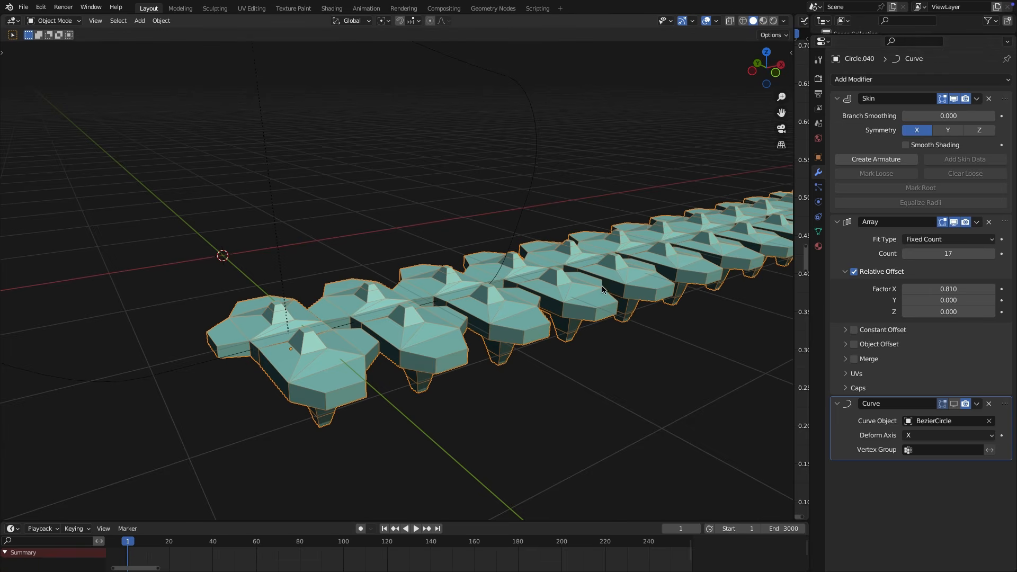
middle_click_drag(602, 290, 621, 297)
mouse_move(944, 290)
left_mouse_down()
mouse_move(991, 289)
mouse_move(938, 290)
mouse_move(956, 290)
left_mouse_up()
left_click_drag(956, 290, 949, 290)
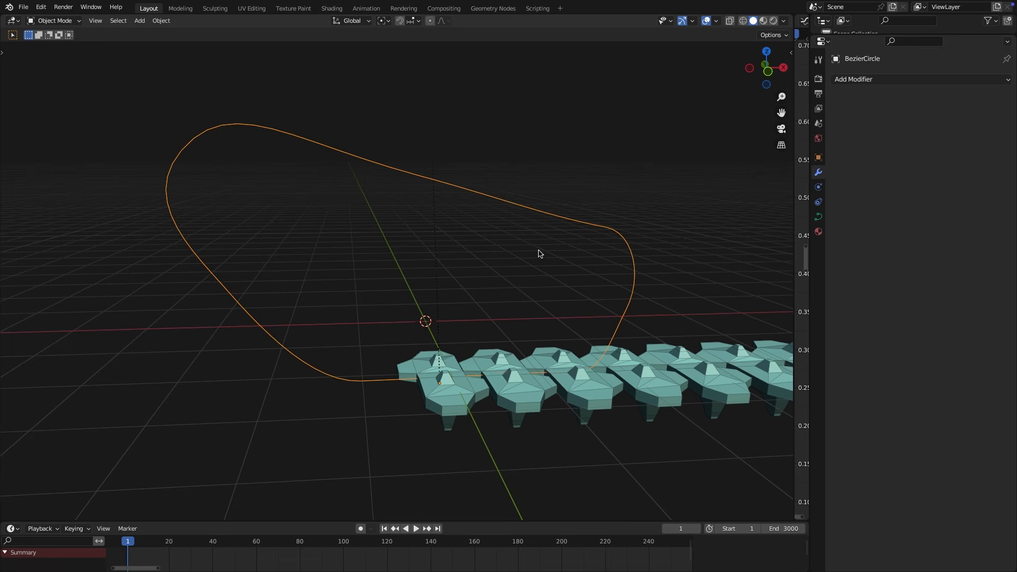
Step: Slide the arrayed track links along the X axis, then open the track's object properties
mouse_move(539, 254)
middle_mouse_down()
mouse_move(554, 265)
mouse_move(547, 257)
middle_mouse_up()
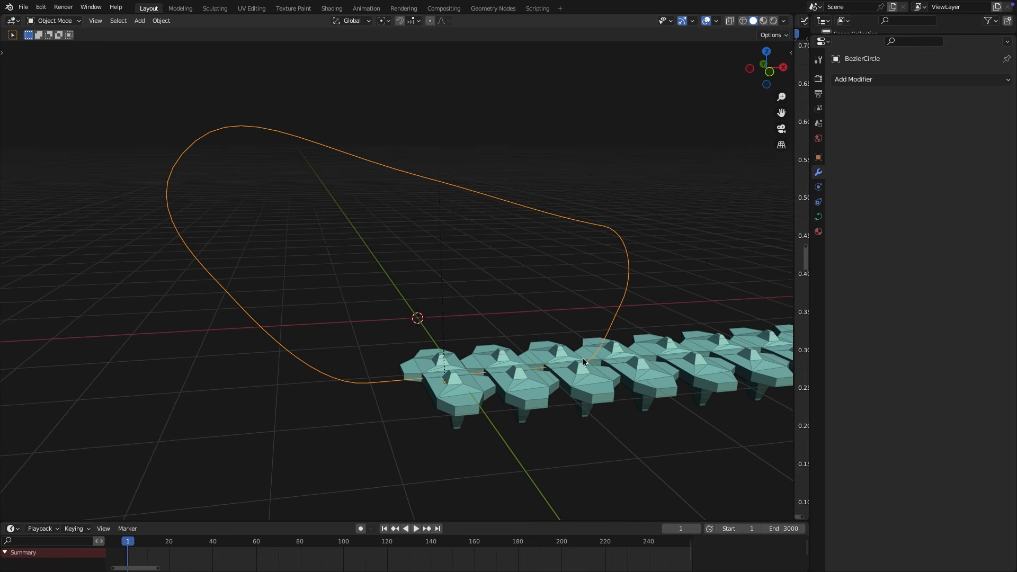
left_click(589, 384)
key("g")
key("x")
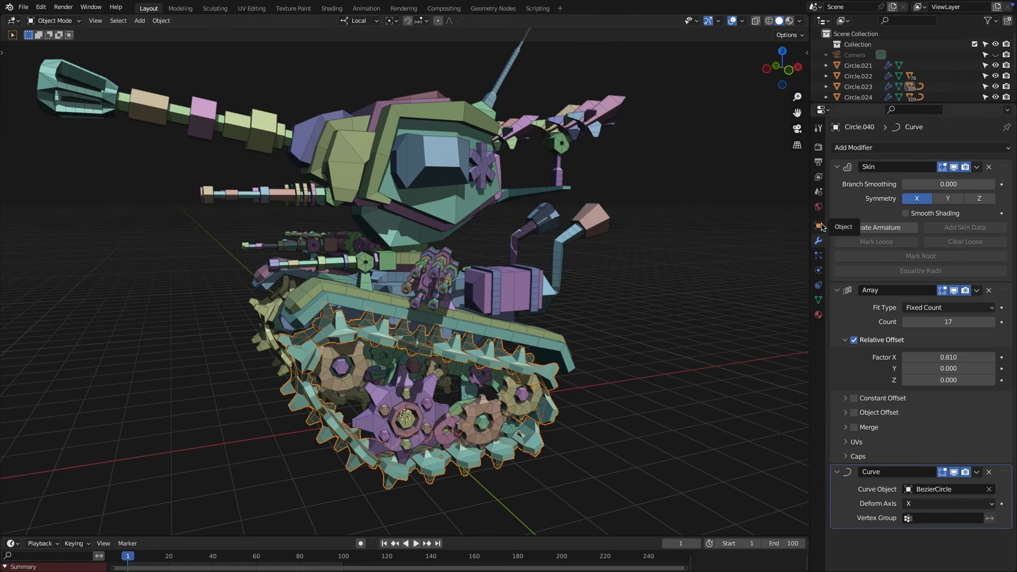
left_click(819, 226)
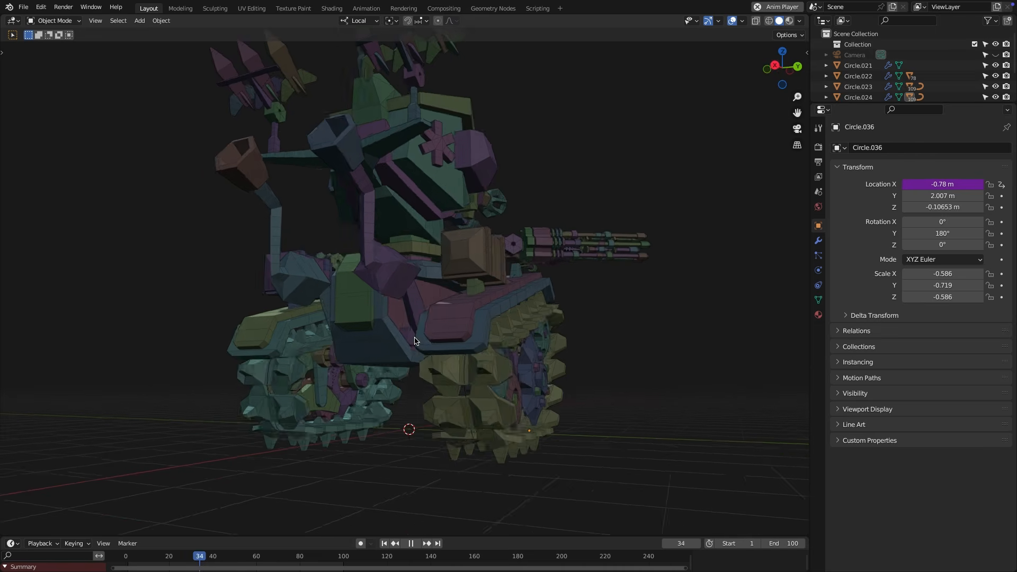
Step: Drive the Y rotation of the large purple gear with the expression "#frame *-.1"
middle_click_drag(496, 342, 615, 348)
key("g")
key("y")
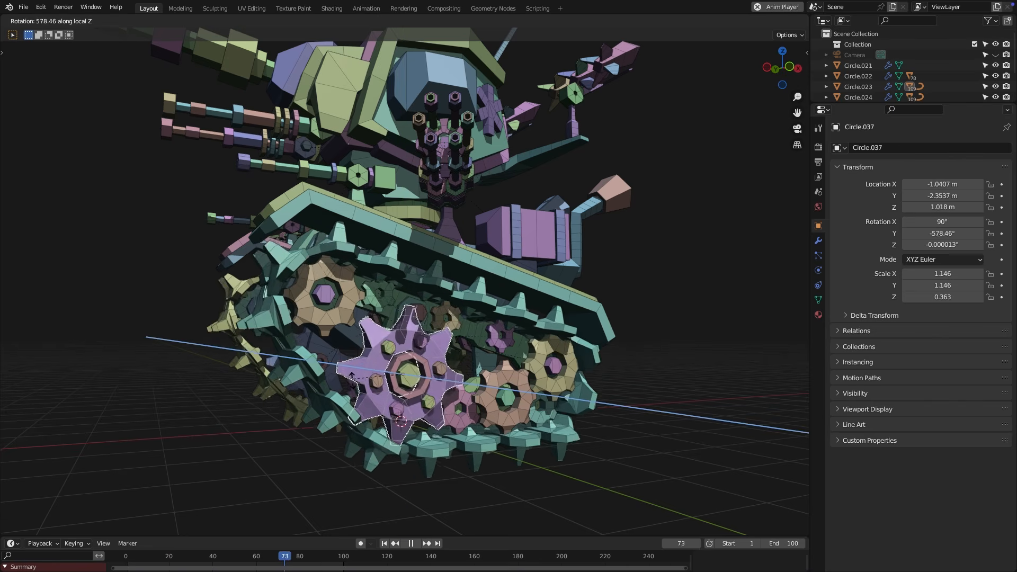
double_click(943, 233)
type("#frame *.1")
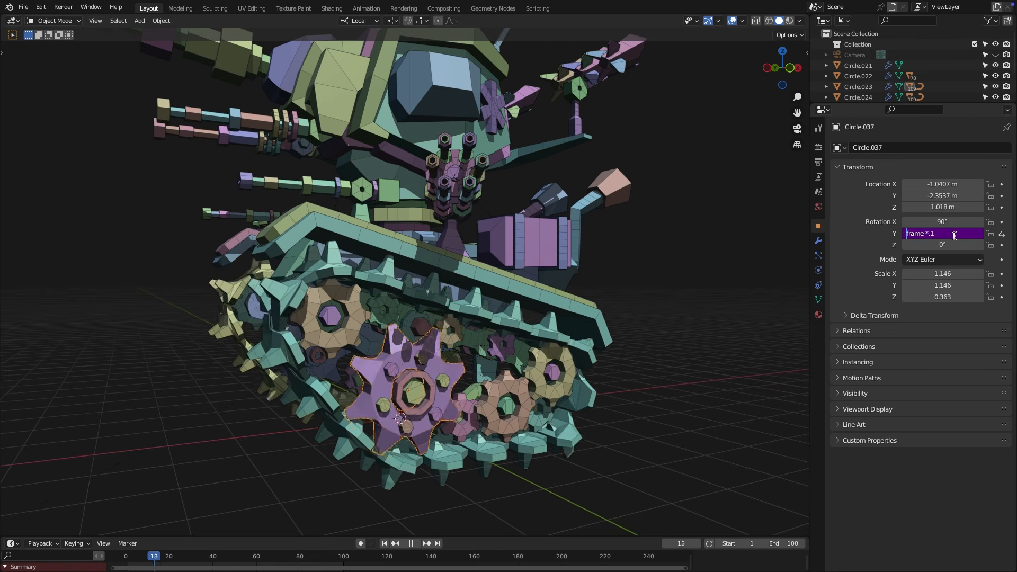
key("Right")
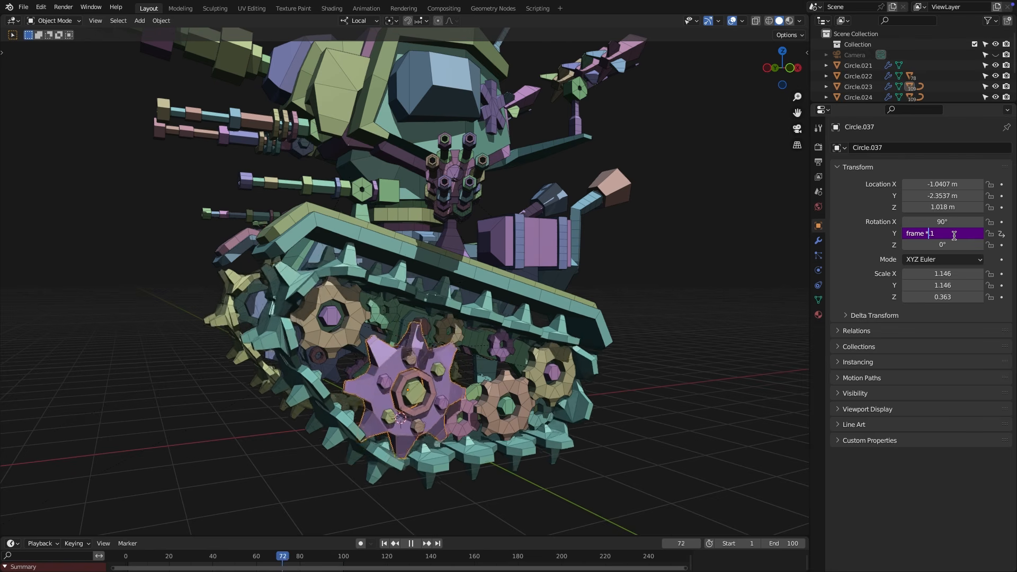
type("-")
key("Return")
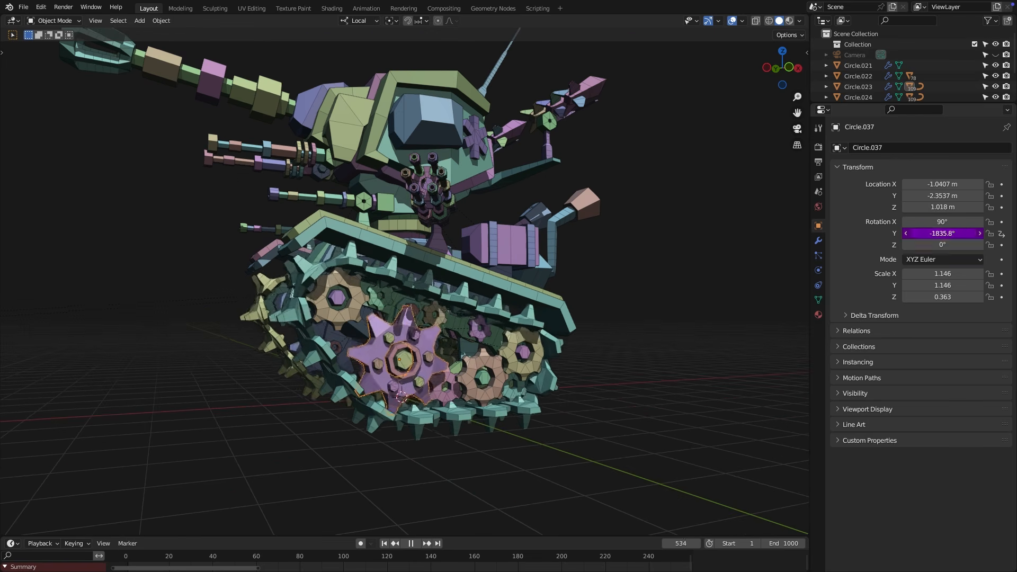
Step: Keep the purple gear's "frame *-.06" expression and drive the matching gear on the opposite track with "#frame *.06" on Y rotation
left_click(962, 231)
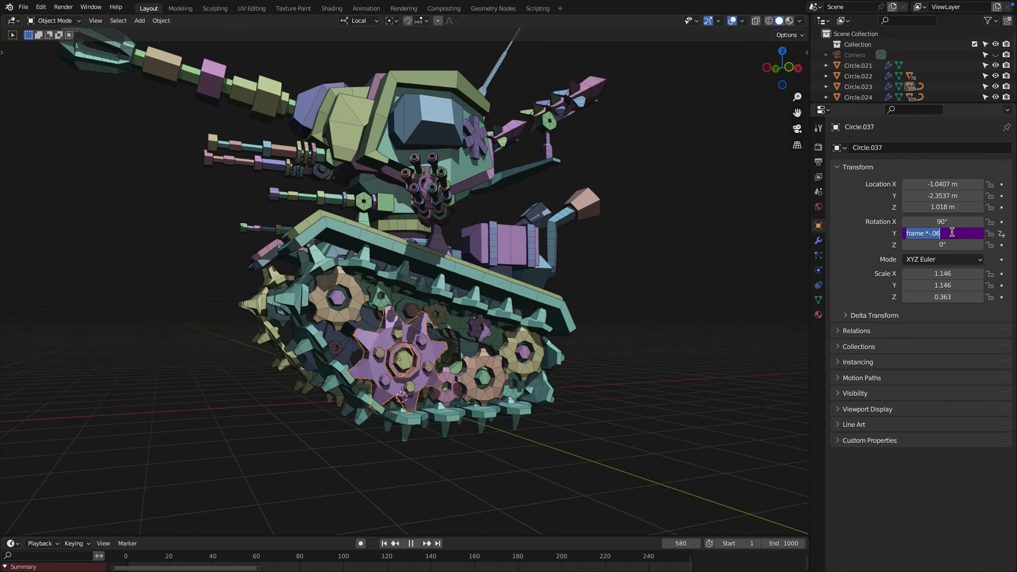
key("Return")
middle_click_drag(456, 433, 614, 426)
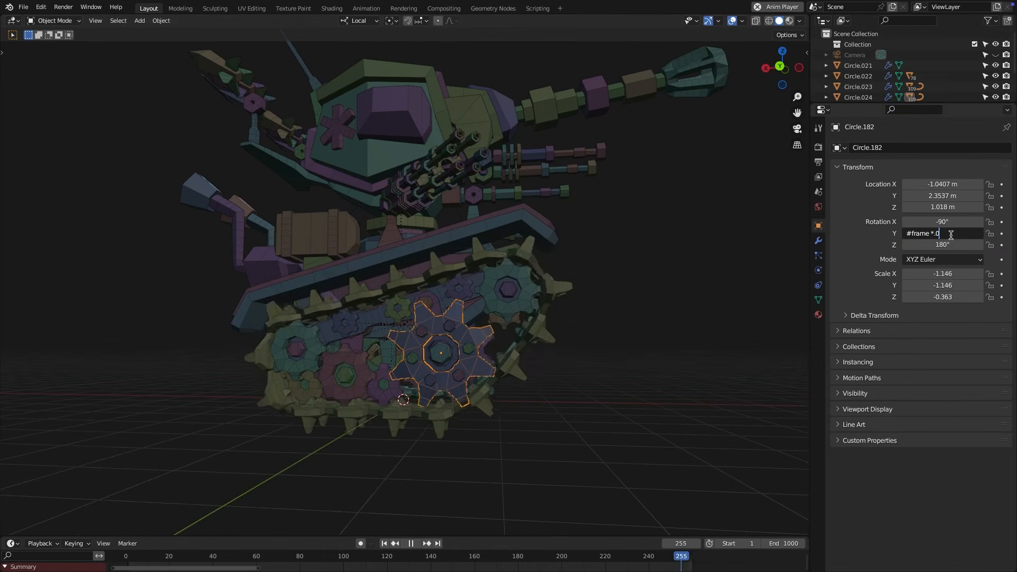
type("6")
key("Return")
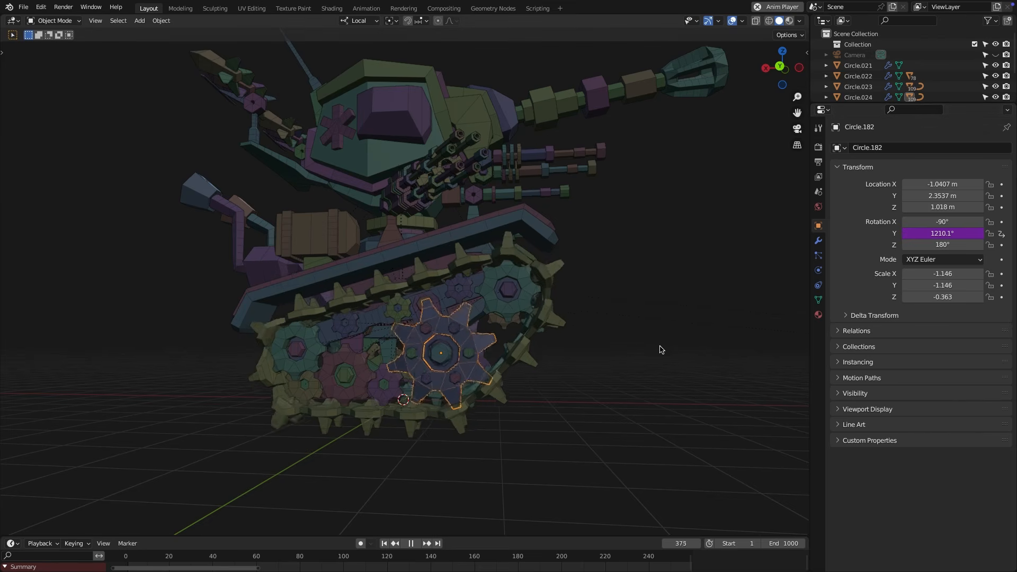
Step: Drive the Y rotation of the large tan gear at the track's upper front with "#frame*.06" and play the animation
middle_click_drag(659, 348, 463, 358)
scroll(463, 359, "up", 4)
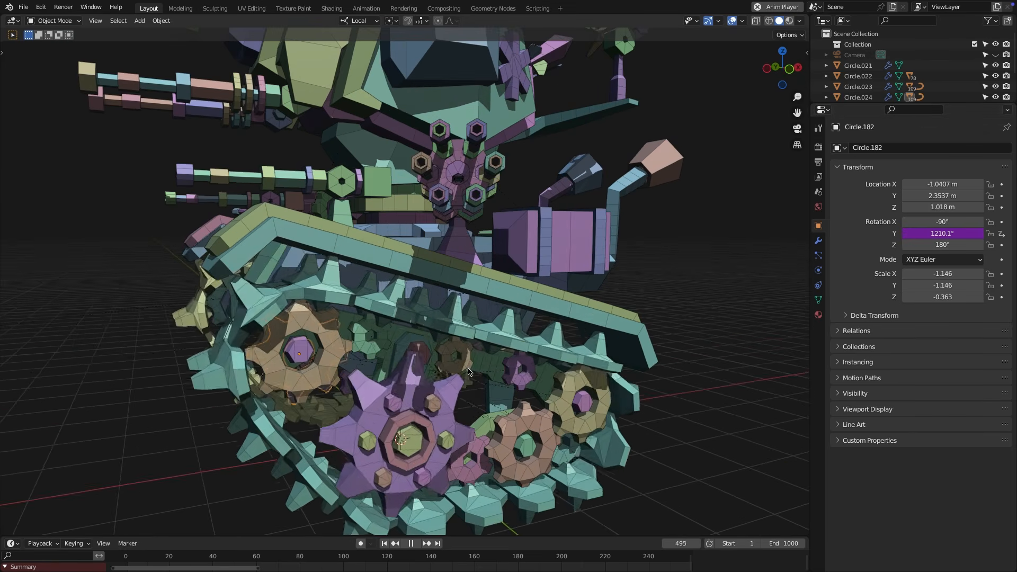
type("#frame*.06")
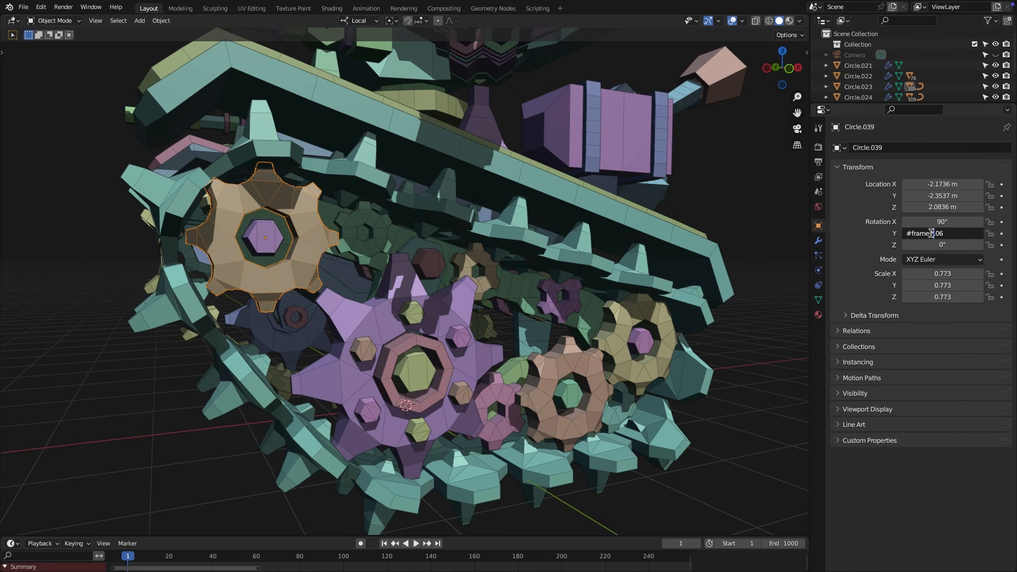
key("space")
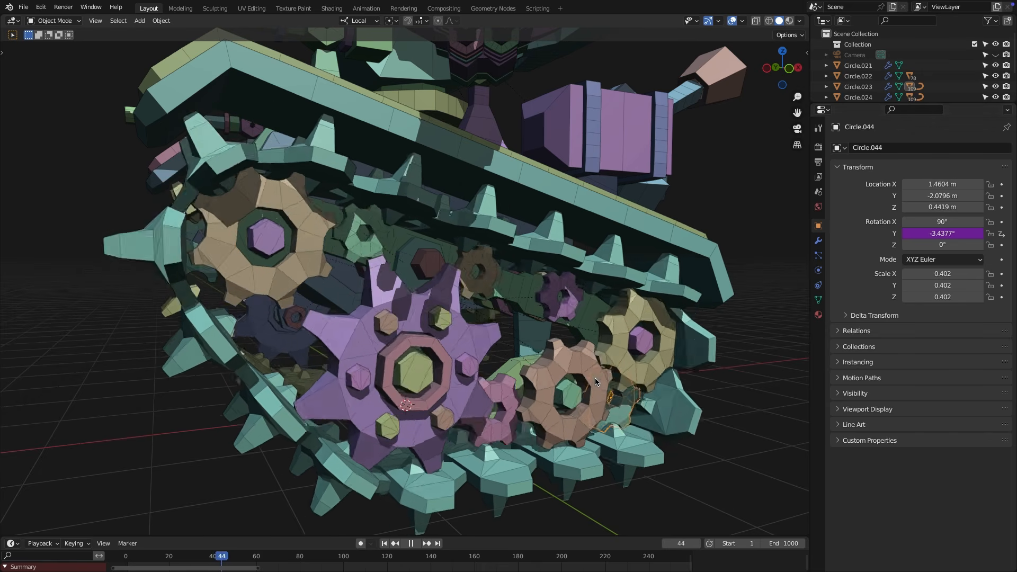
Step: Inspect the turning gears on both tracks and turn off shadows in the solid viewport shading
middle_click_drag(596, 378, 572, 379)
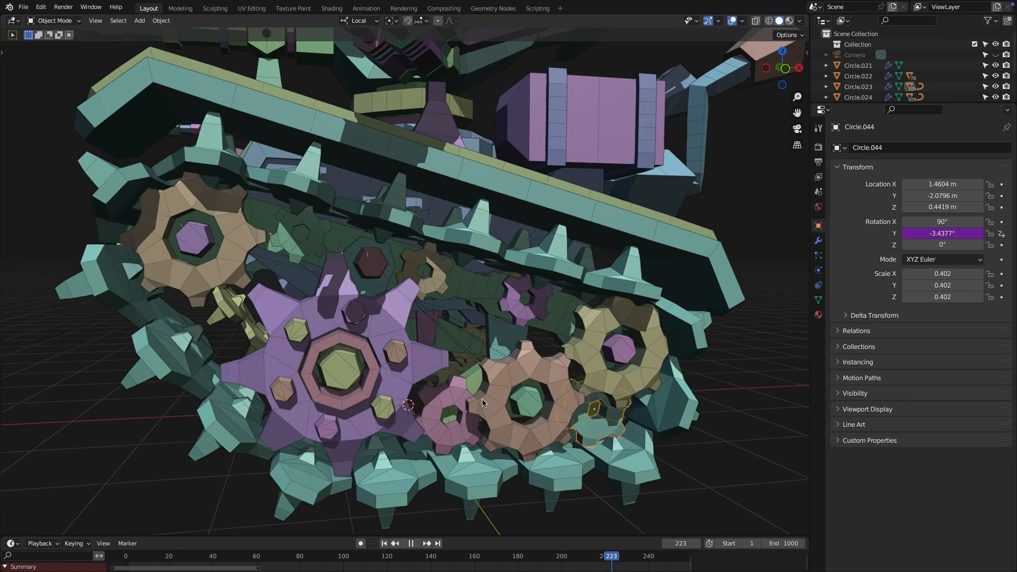
middle_click_drag(482, 399, 482, 367, "shift")
scroll(483, 365, "up", 3)
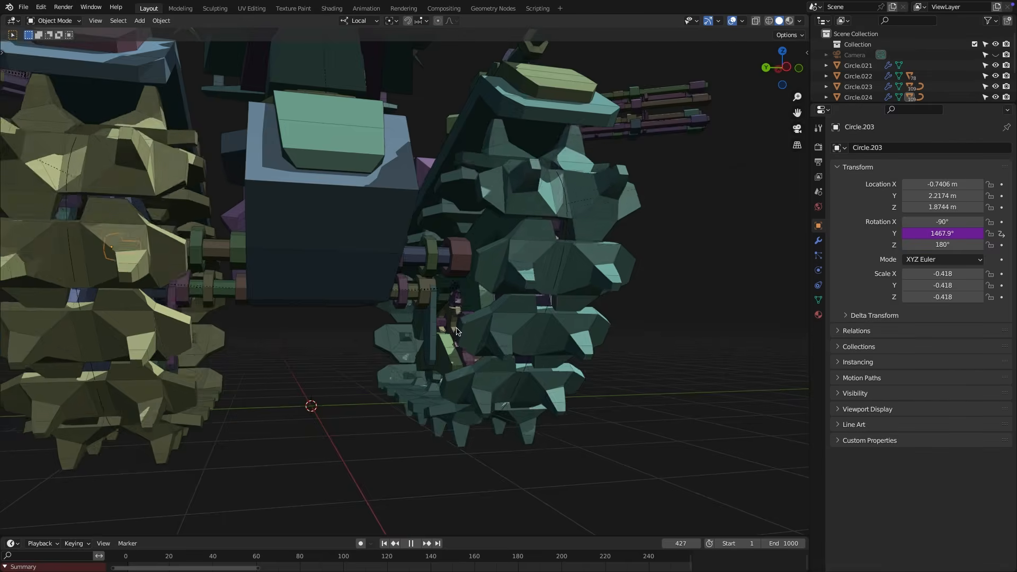
middle_click_drag(457, 331, 379, 328)
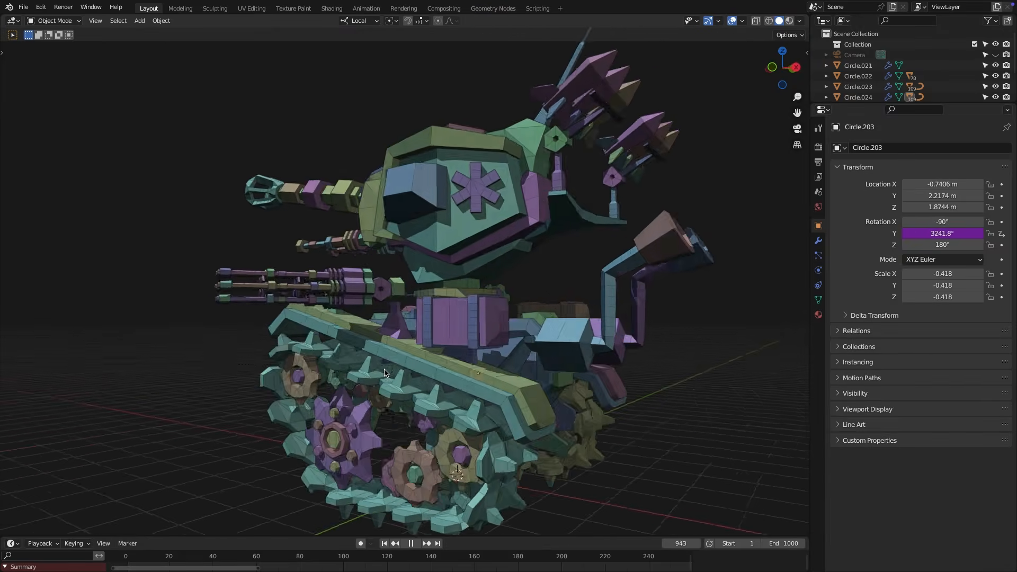
middle_click_drag(385, 372, 629, 370)
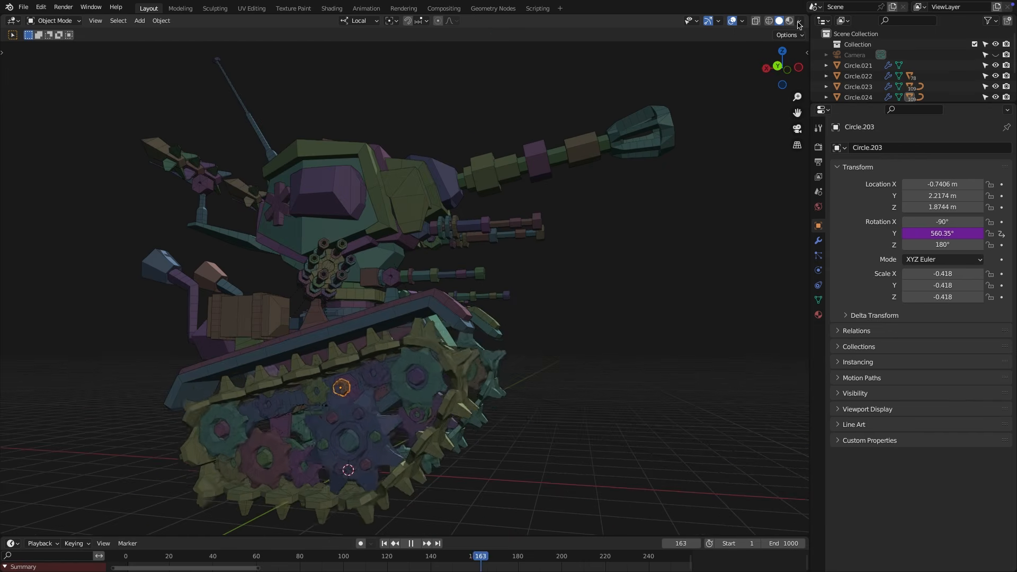
left_click(799, 20)
left_click(740, 258)
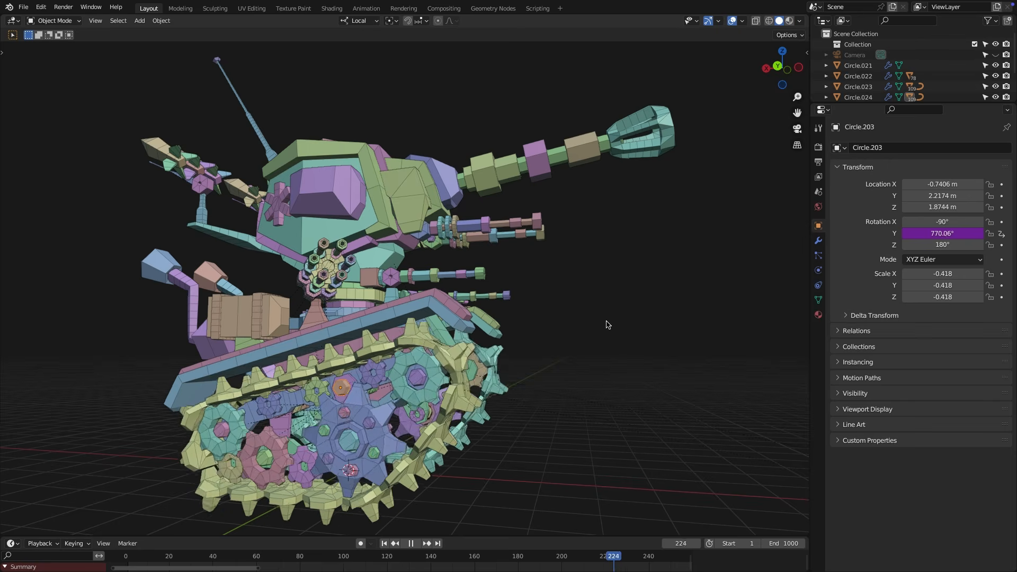
middle_click_drag(608, 325, 343, 313)
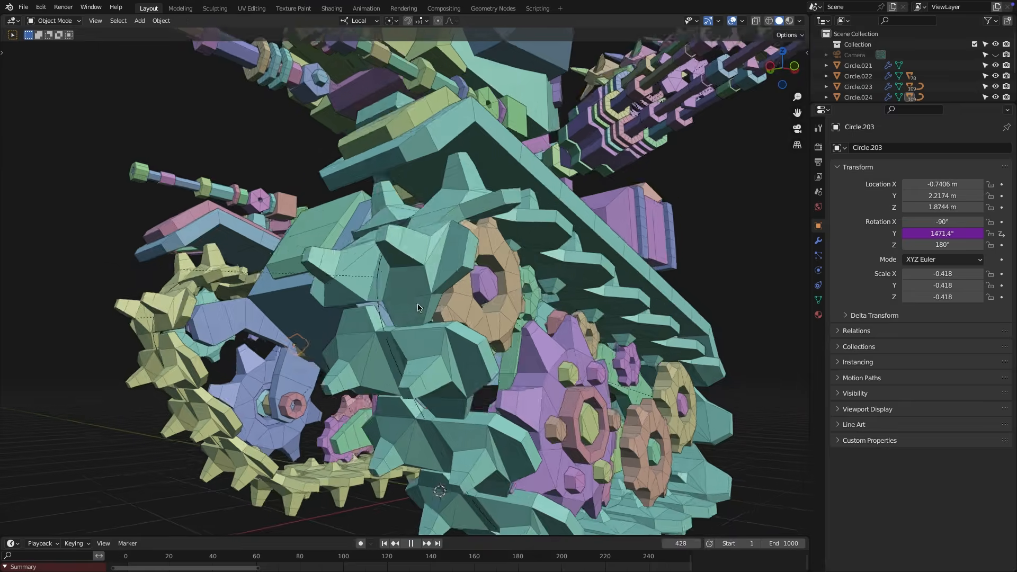
middle_click_drag(420, 306, 679, 302)
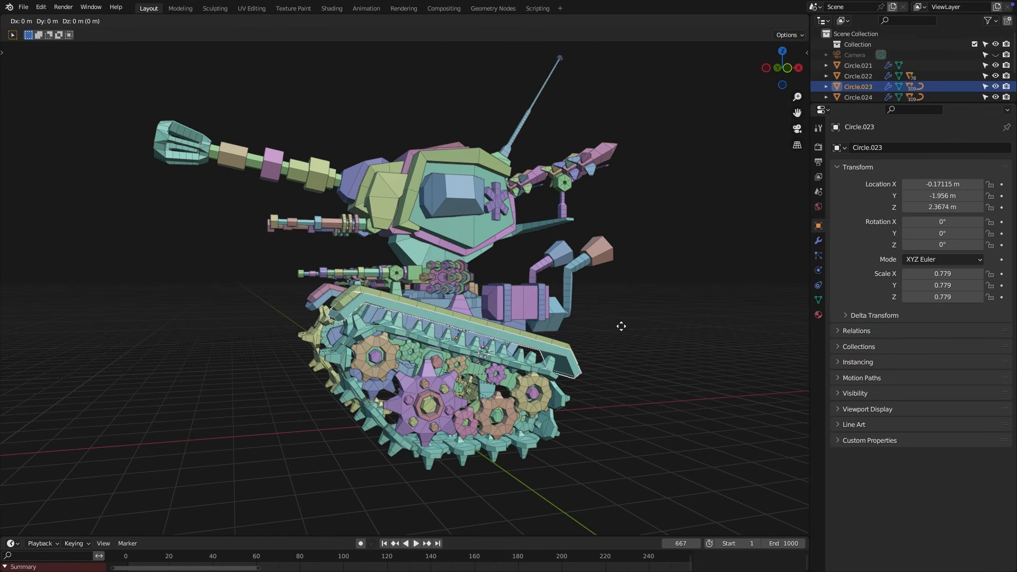
key("g")
key("z")
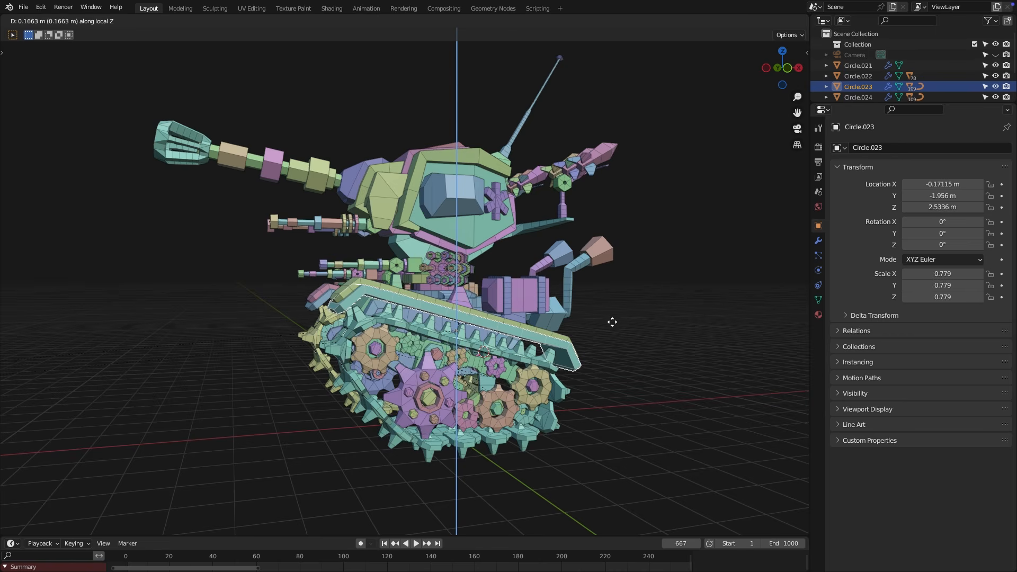
right_click(612, 324)
Step: Split the 3D viewport side by side and change the new area to the Graph Editor
mouse_move(613, 327)
middle_mouse_down()
mouse_move(616, 344)
mouse_move(596, 332)
mouse_move(598, 317)
middle_mouse_up()
scroll(598, 317, "up", 2)
left_click_drag(808, 16, 508, 20)
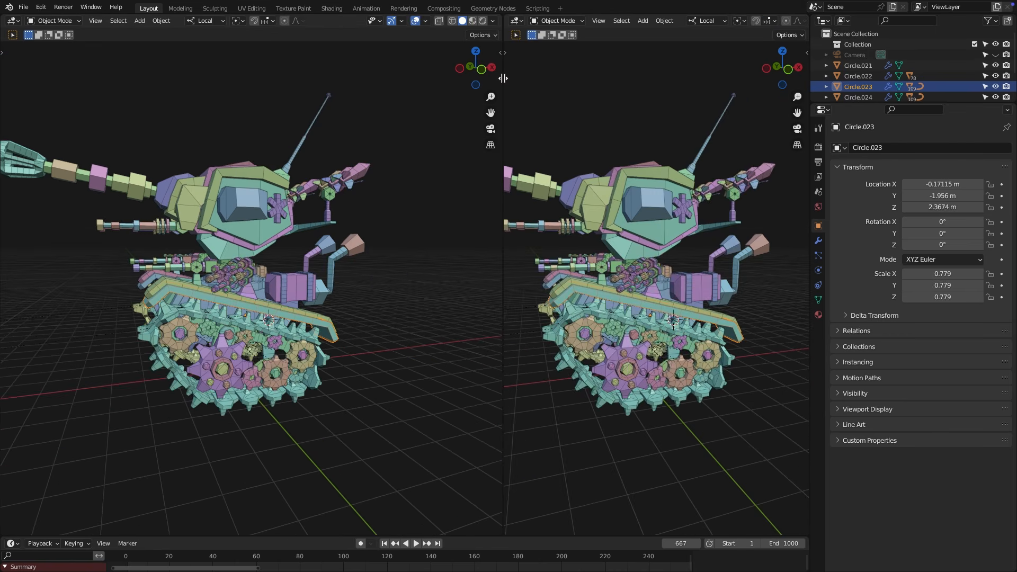
left_click(521, 20)
left_click(640, 74)
Step: Keyframe the Z location of the guard above the track at frame 1
key("shift+Left")
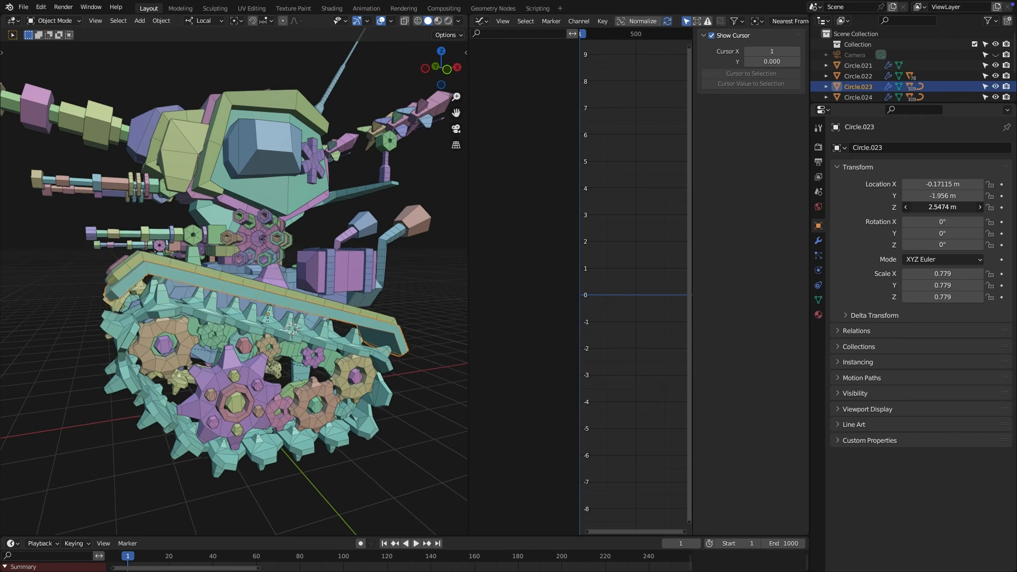
left_click_drag(949, 208, 1000, 206)
right_click(1000, 206)
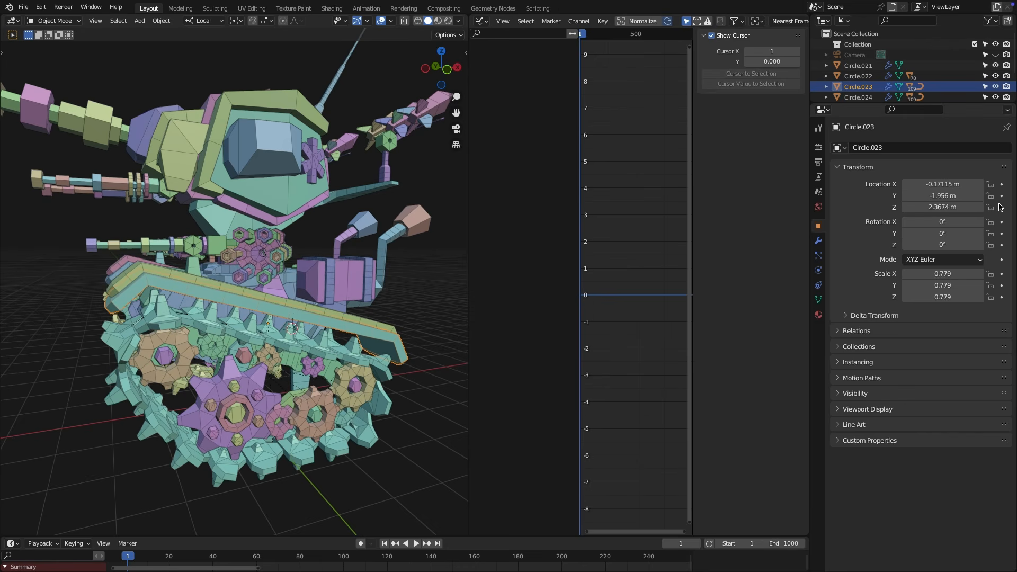
left_click(1002, 207)
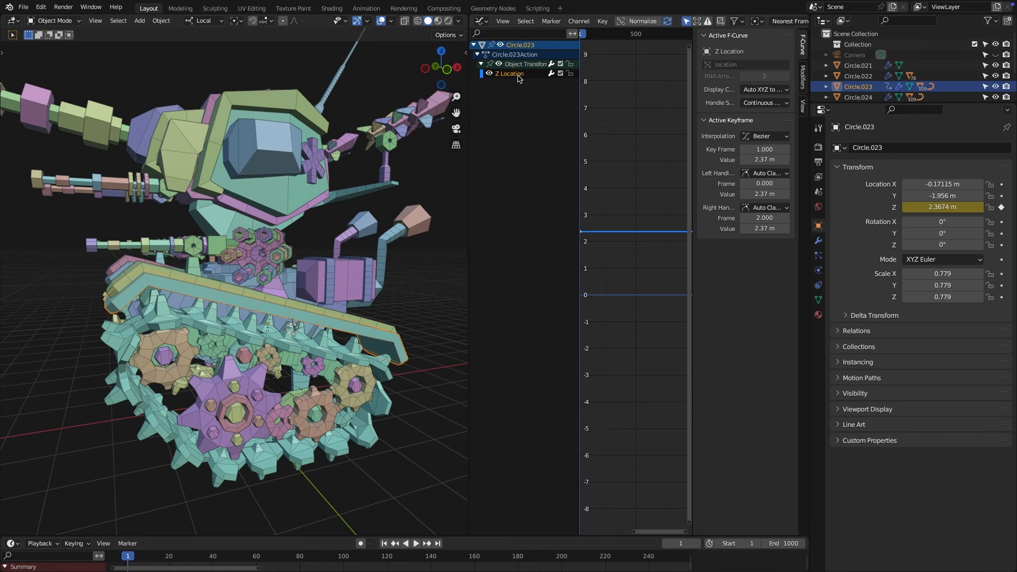
Step: Add a Noise modifier to the guard's Z Location curve and play the animation
left_click(803, 80)
left_click(727, 38)
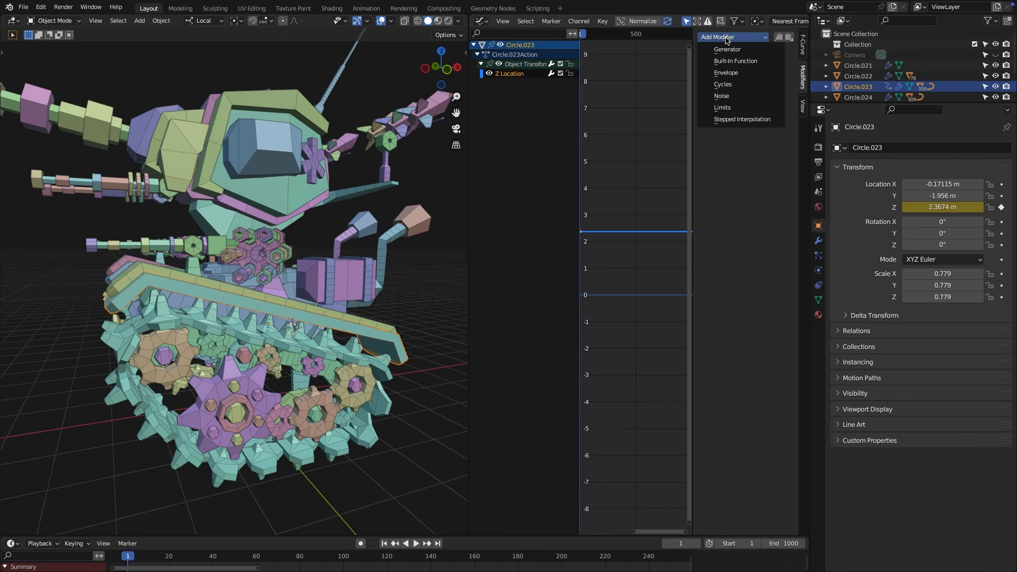
left_click(729, 96)
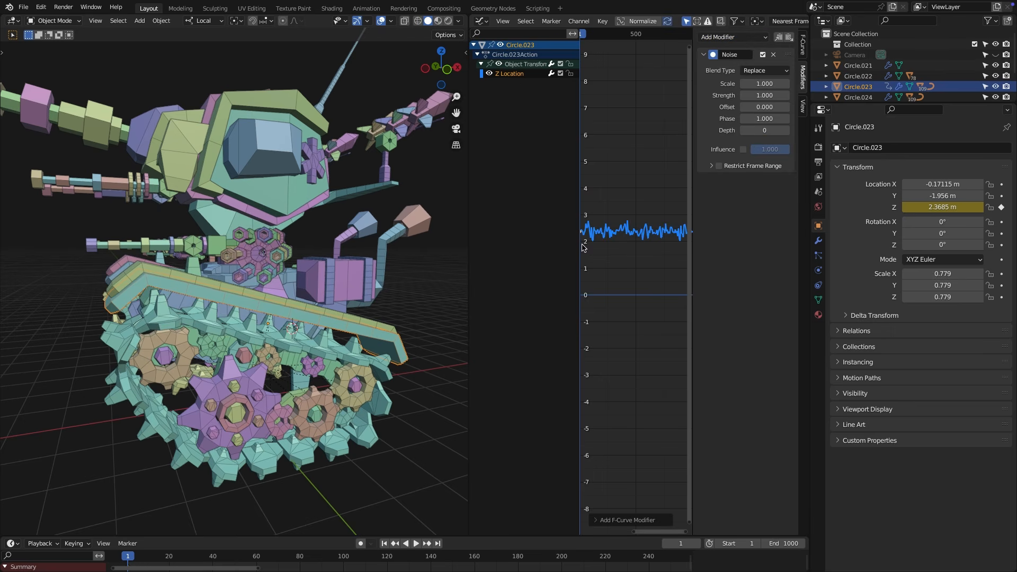
key("space")
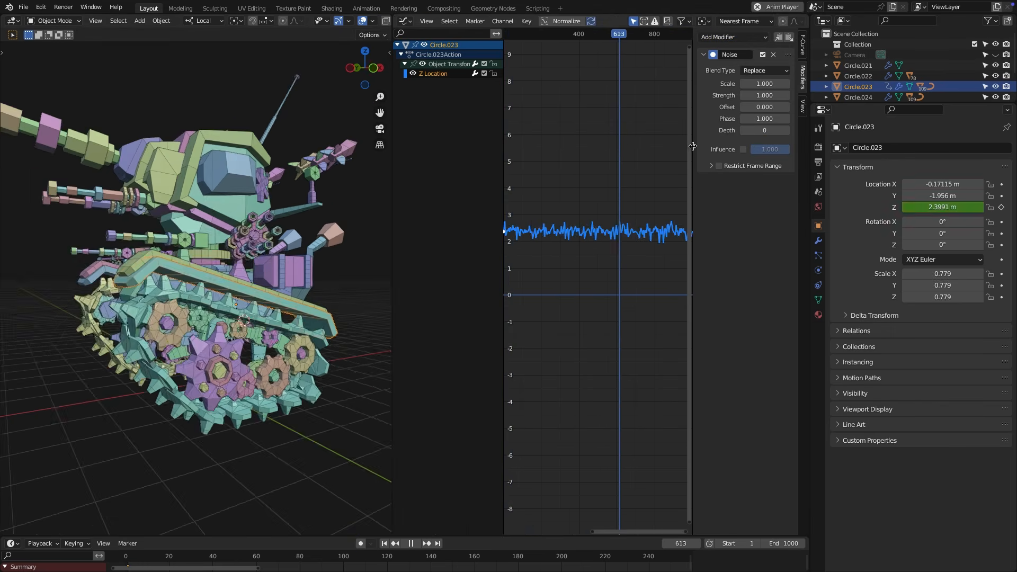
Step: Smooth the guard's vertical shaking by setting the Noise modifier to scale 33.5 and strength 0.2
left_click_drag(693, 146, 649, 146)
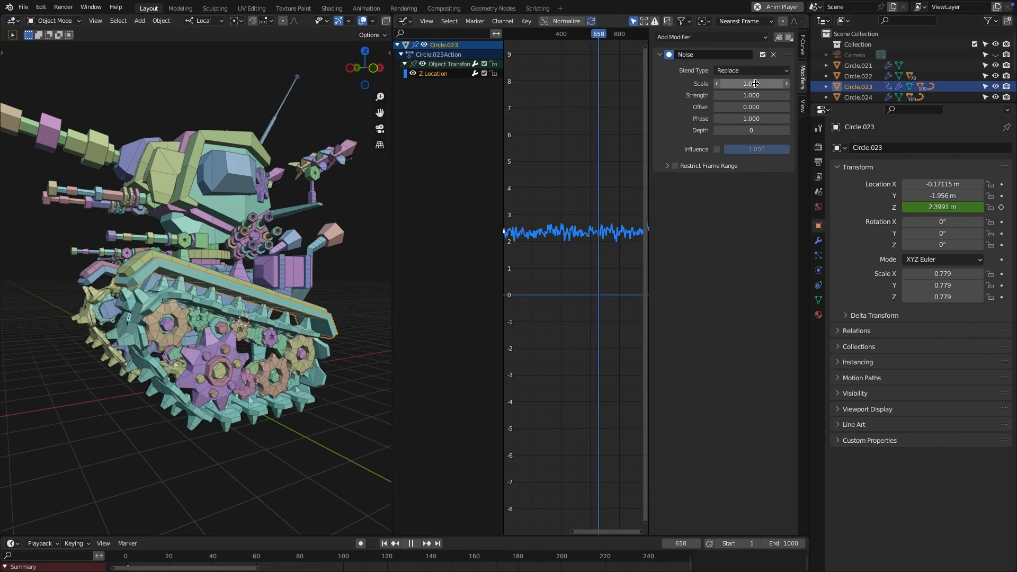
left_click_drag(752, 83, 898, 84)
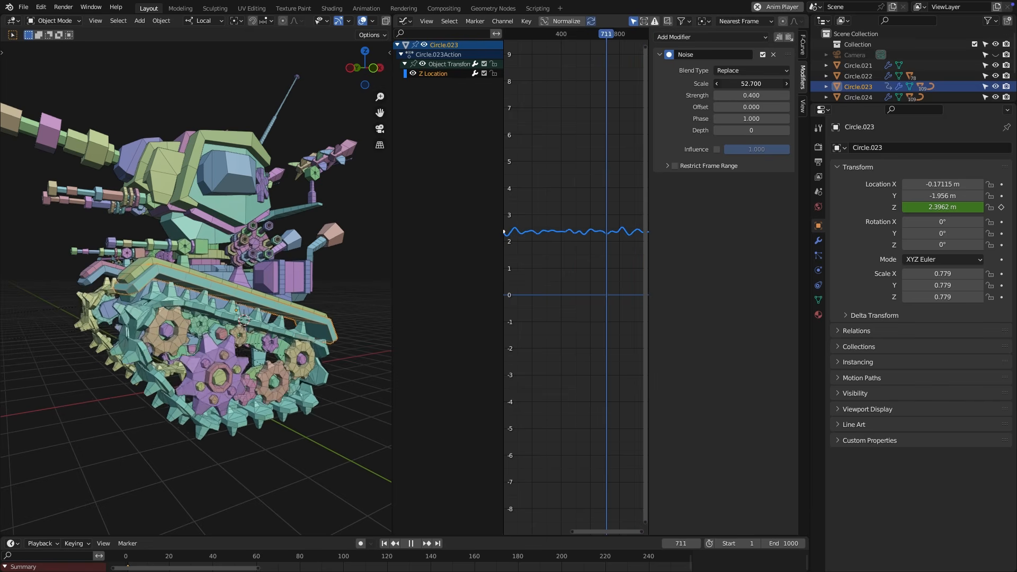
middle_click_drag(266, 258, 310, 294)
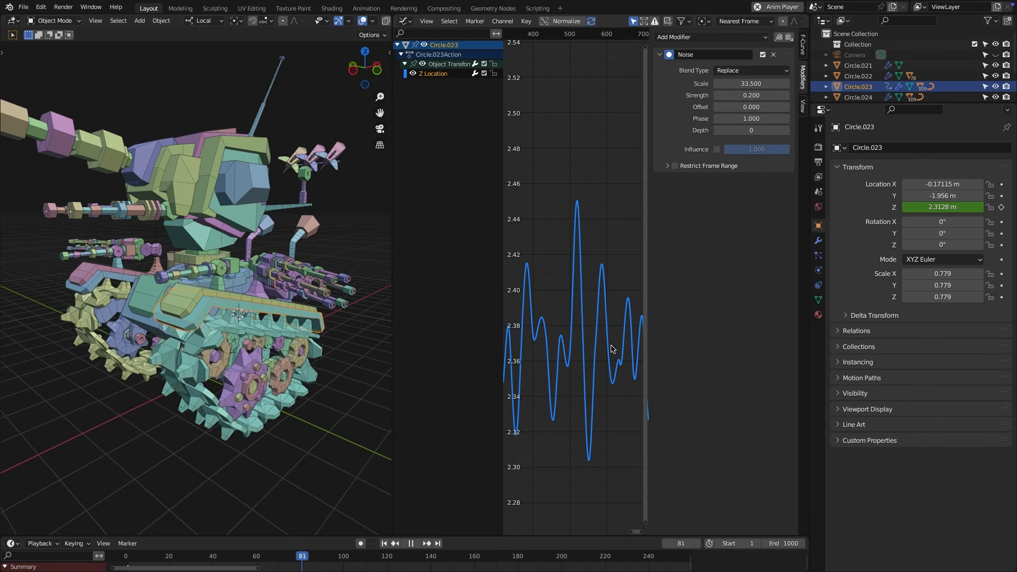
mouse_move(608, 345)
middle_mouse_down("ctrl")
mouse_move(614, 363)
mouse_move(620, 347)
mouse_move(618, 363)
middle_mouse_up("ctrl")
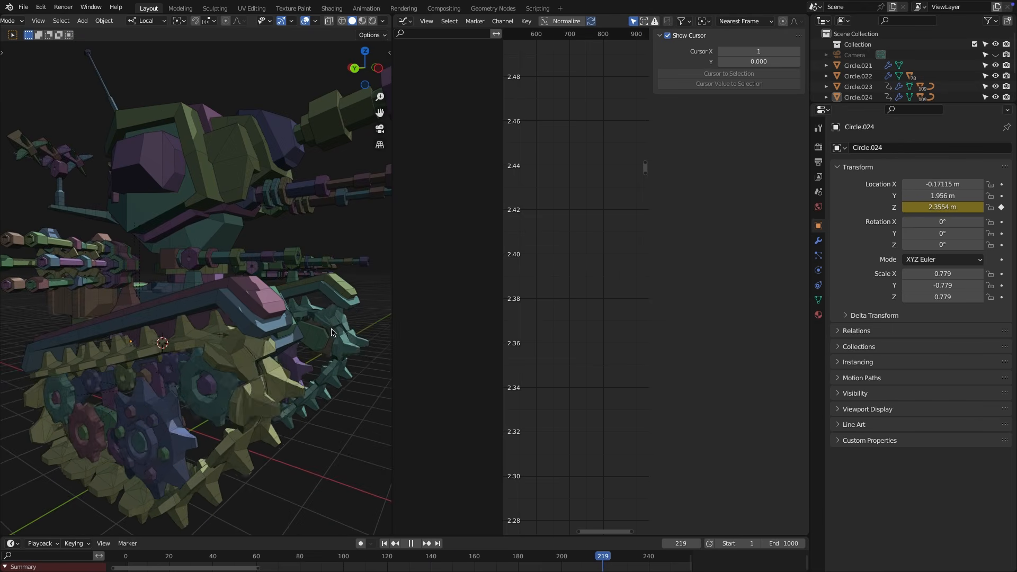
middle_click_drag(319, 332, 202, 334)
scroll(177, 335, "down", 4)
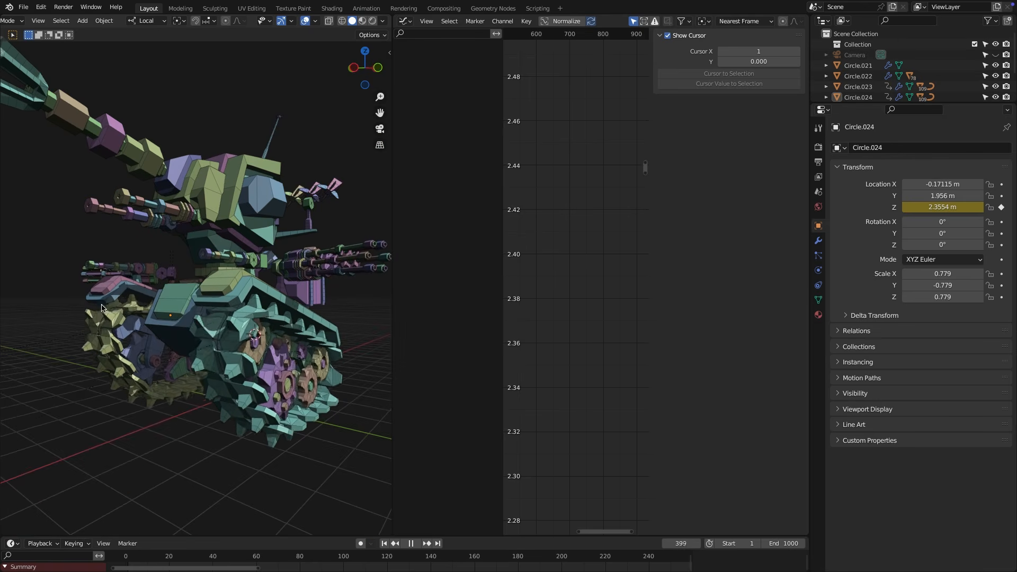
Step: Set the Noise modifier offset of the opposite track guard's Z Location curve to 8.2
left_click(136, 291)
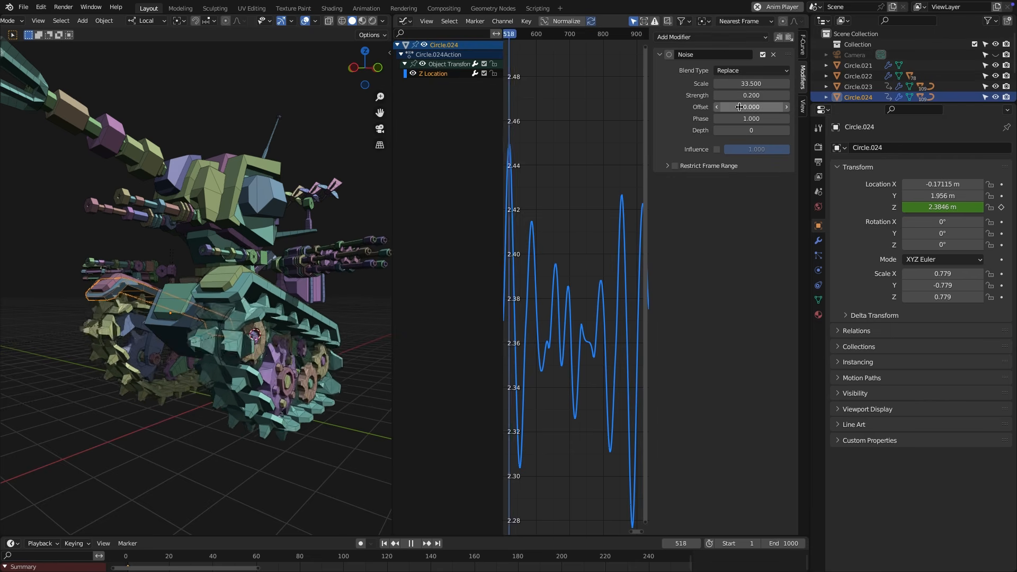
left_click_drag(739, 107, 695, 107)
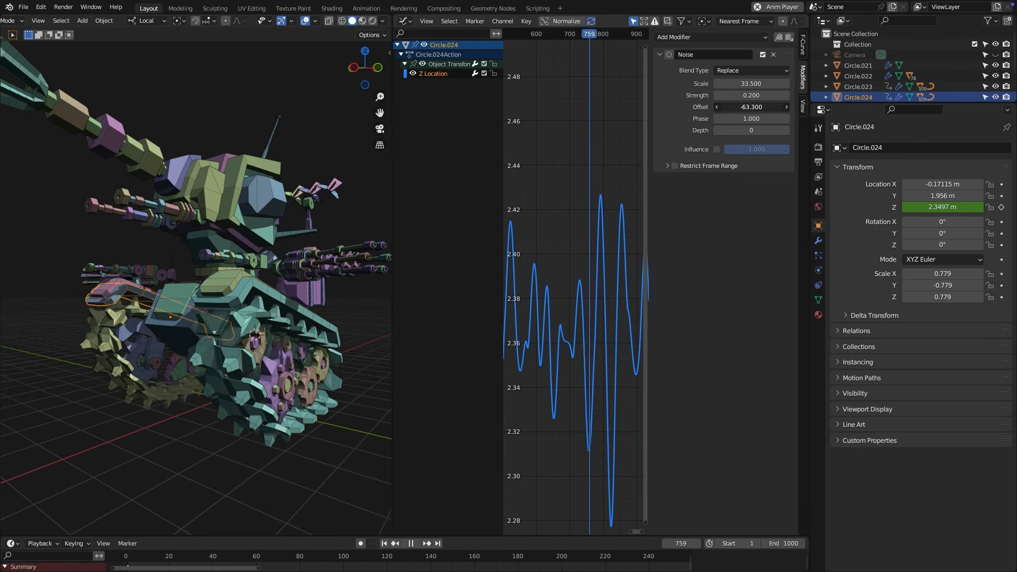
left_click_drag(695, 107, 885, 107)
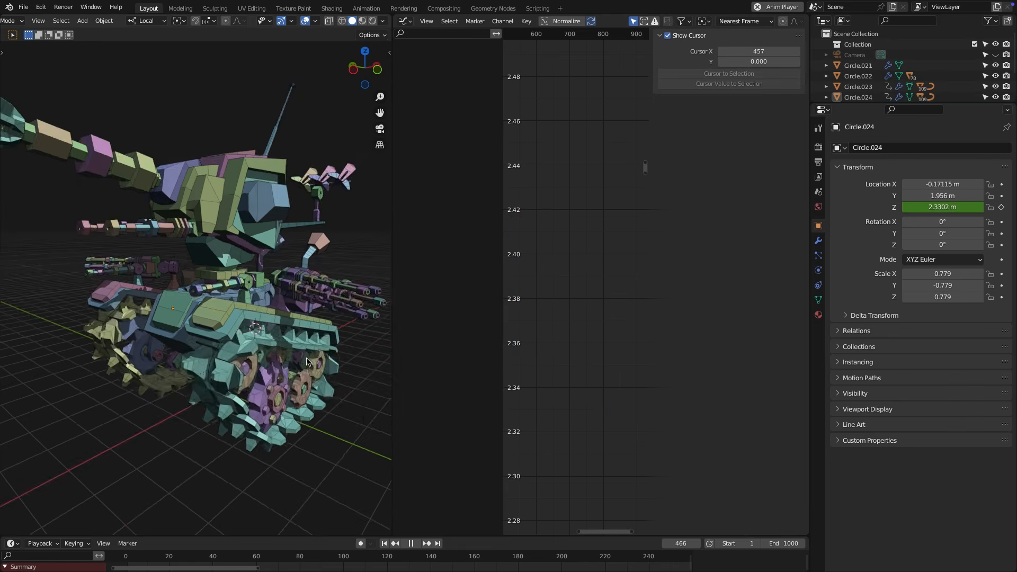
Step: Enlarge the 3D viewport and try moving the central hull along its local Z axis
middle_click_drag(177, 344, 146, 341)
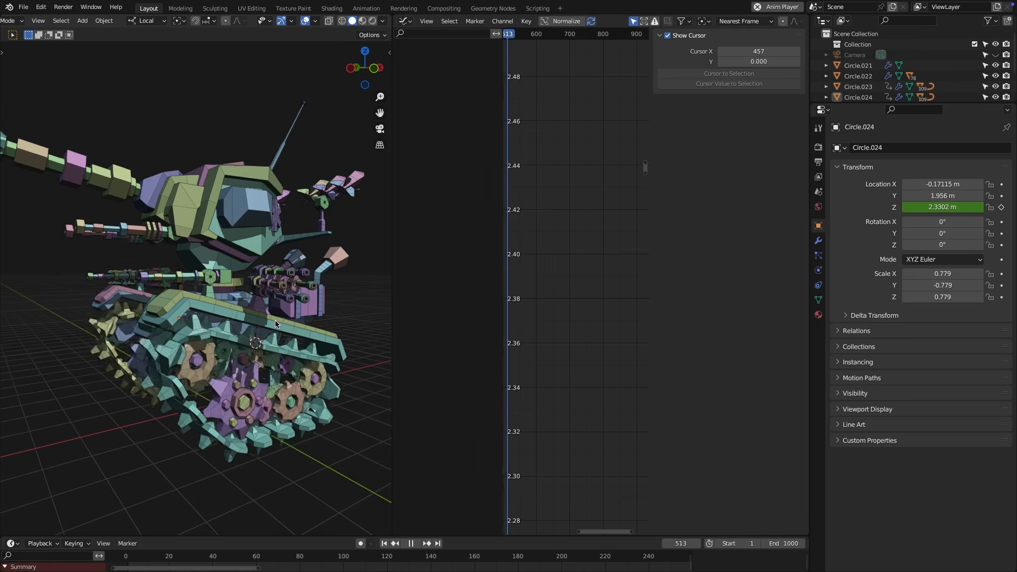
left_click_drag(392, 269, 796, 270)
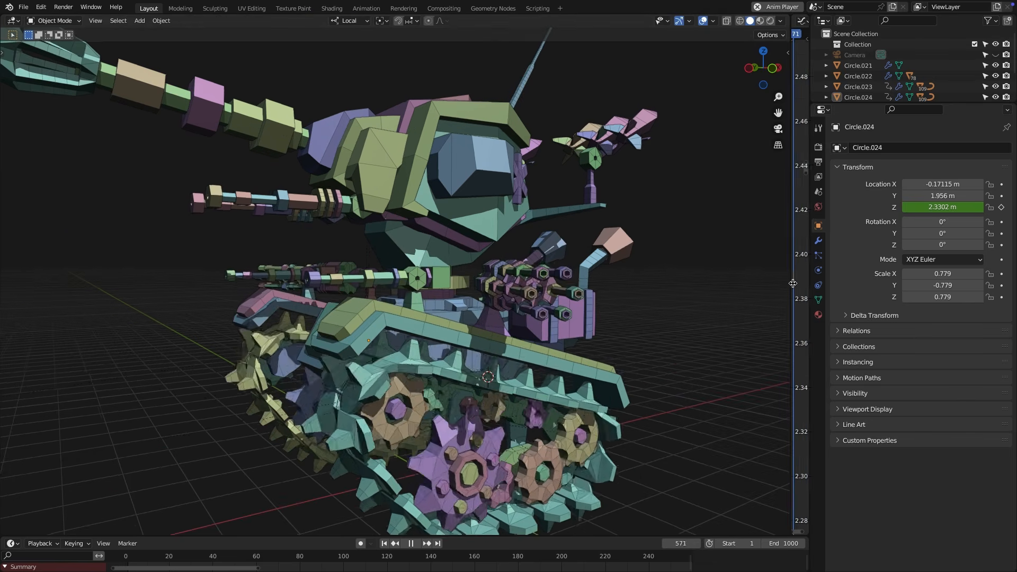
middle_click_drag(587, 319, 420, 350)
middle_click_drag(562, 379, 531, 391)
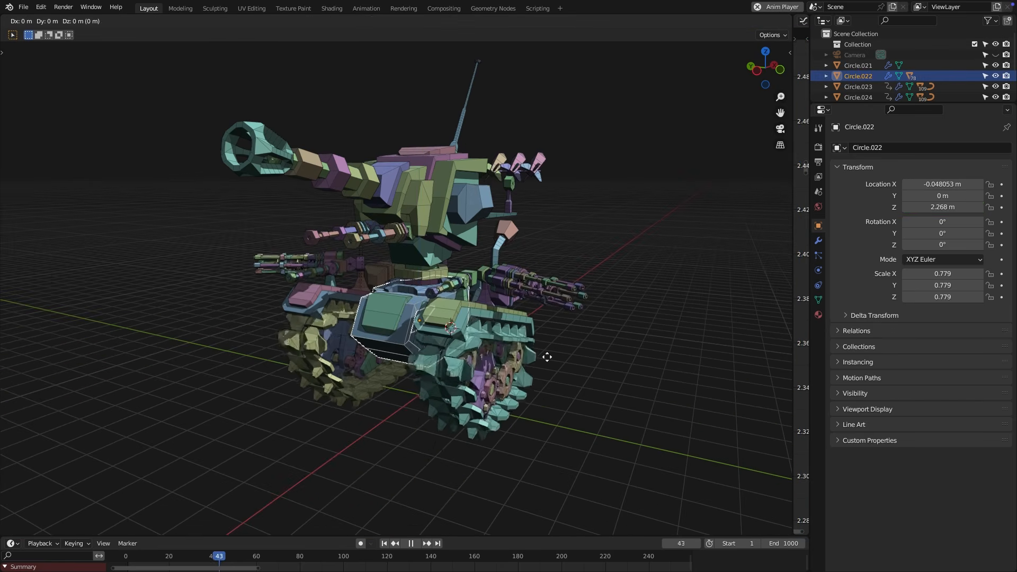
key("g")
key("z")
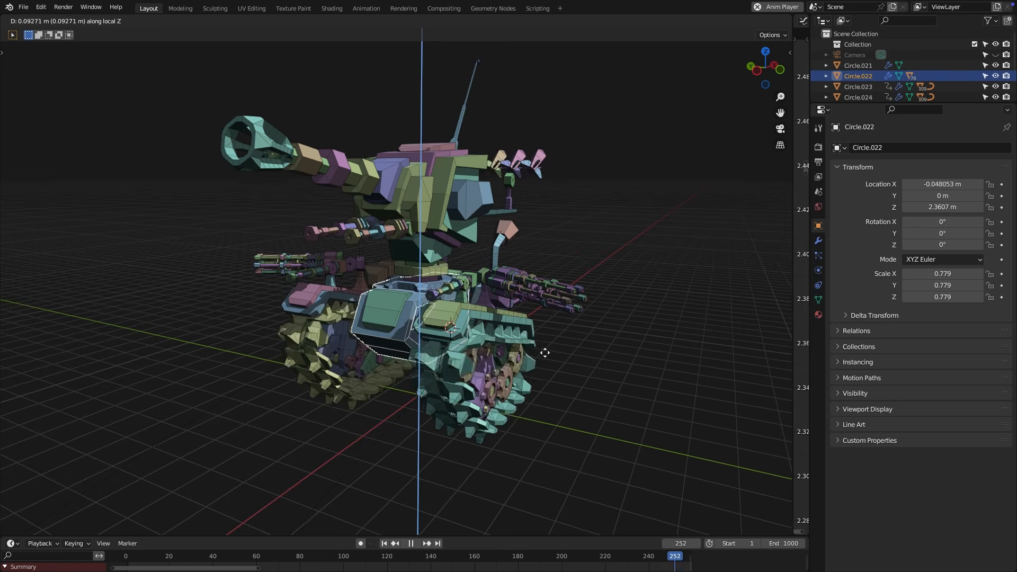
key("Escape")
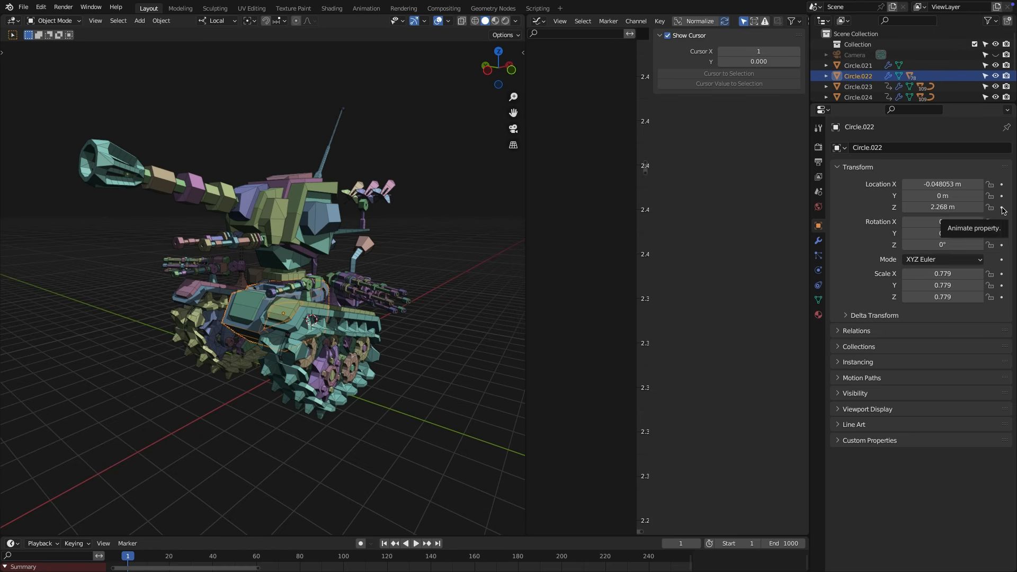
Step: Keyframe the hull's Z location at frame 1, paste the copied Noise modifier onto its curve and play the animation
left_click(1002, 208)
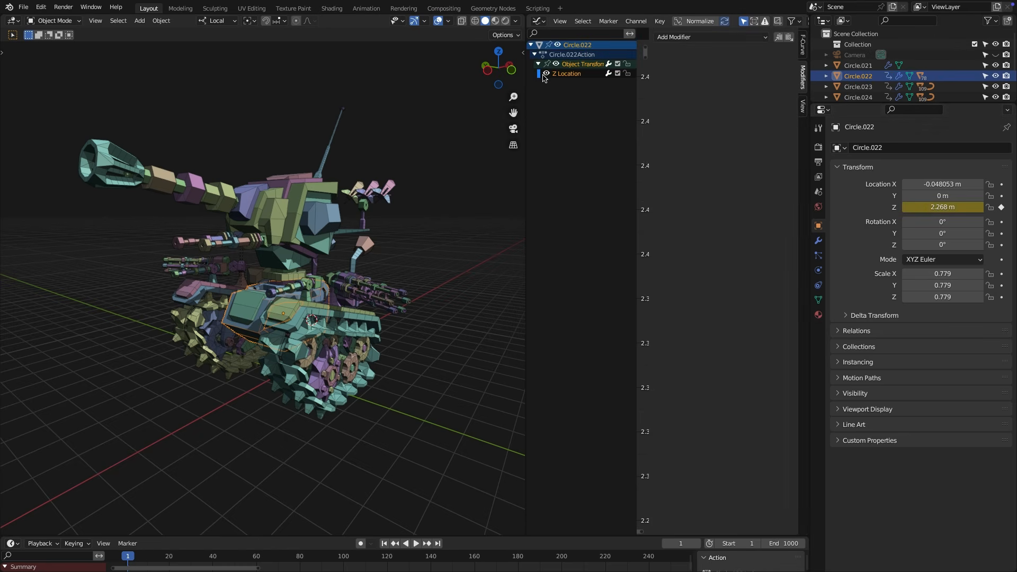
left_click(790, 37)
key("space")
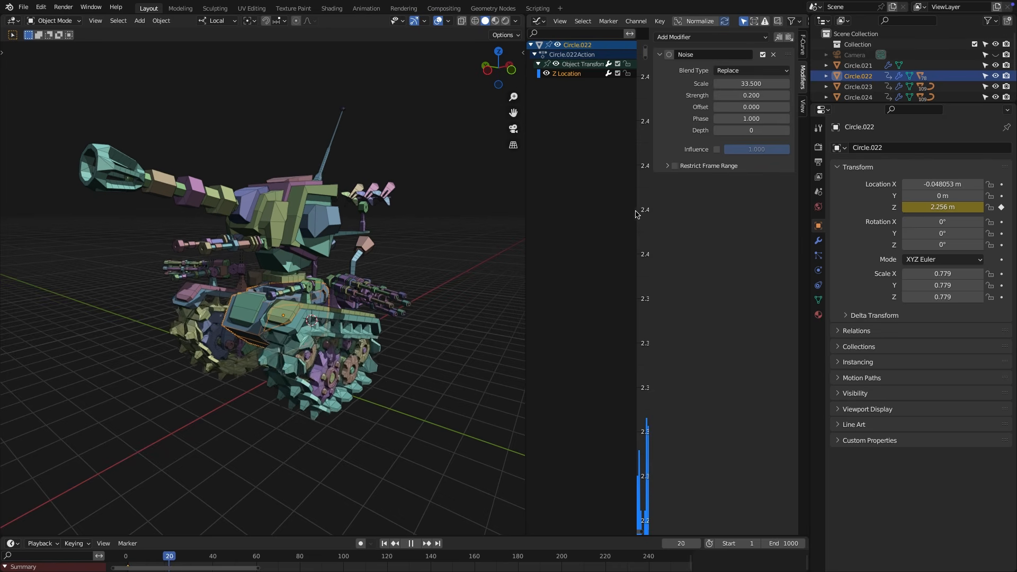
Step: Compare the hull's noise with both guards' and set the hull's Noise modifier to offset 13 and strength 0.4
left_click_drag(740, 108, 613, 108)
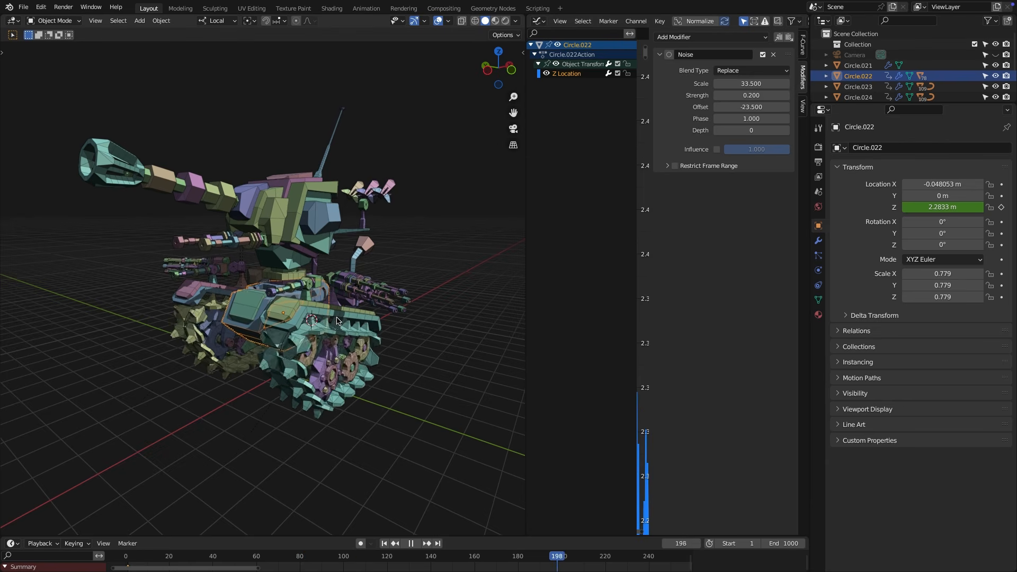
scroll(337, 318, "up", 2)
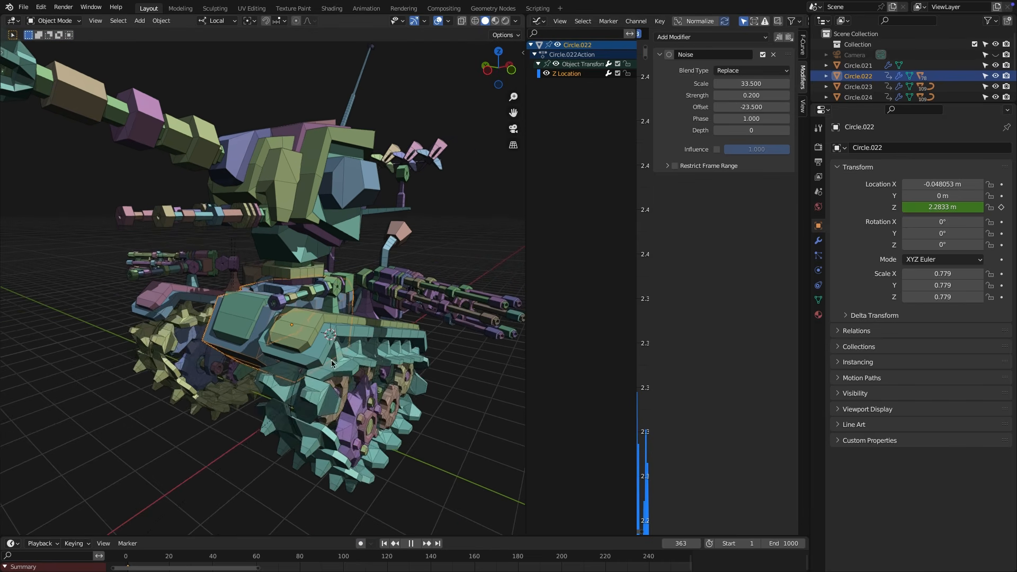
left_click(323, 344)
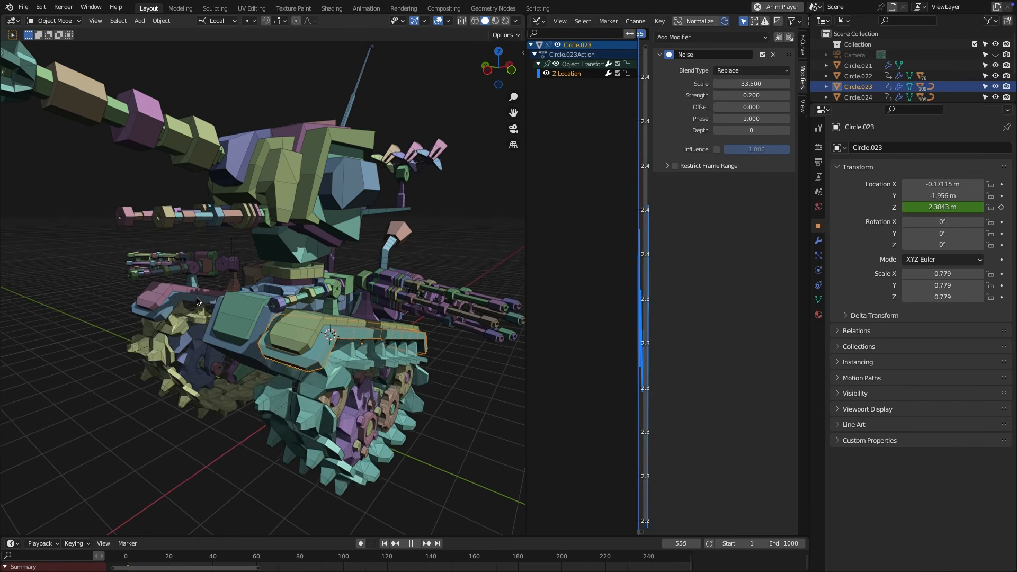
left_click(199, 298)
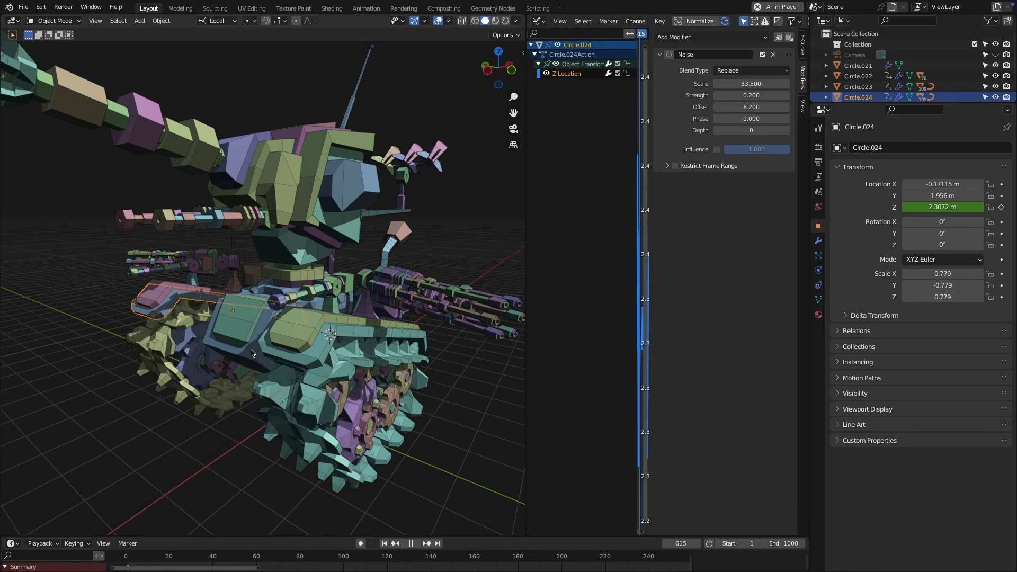
left_click(239, 321)
left_click_drag(758, 108, 798, 108)
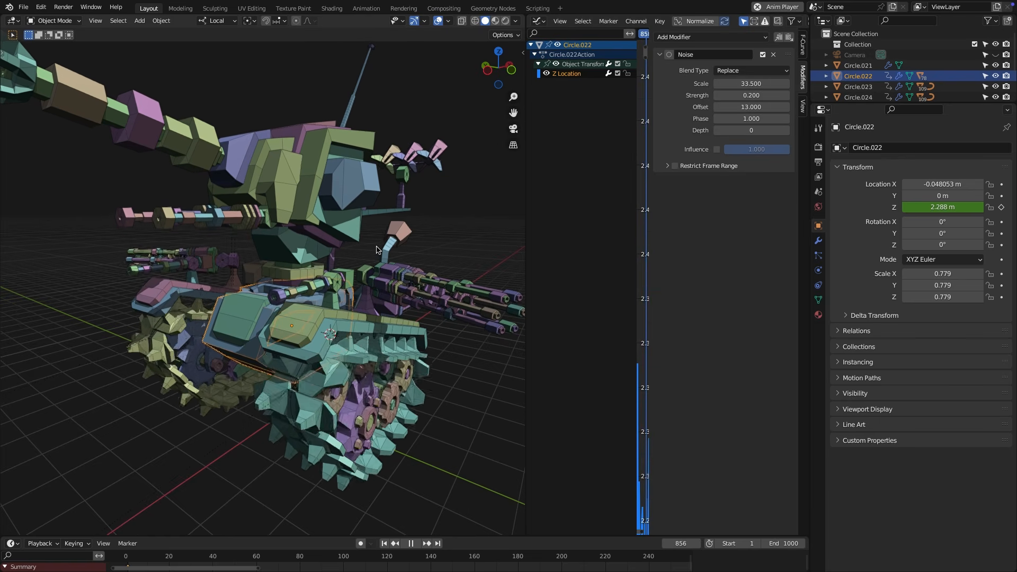
scroll(375, 296, "down", 2)
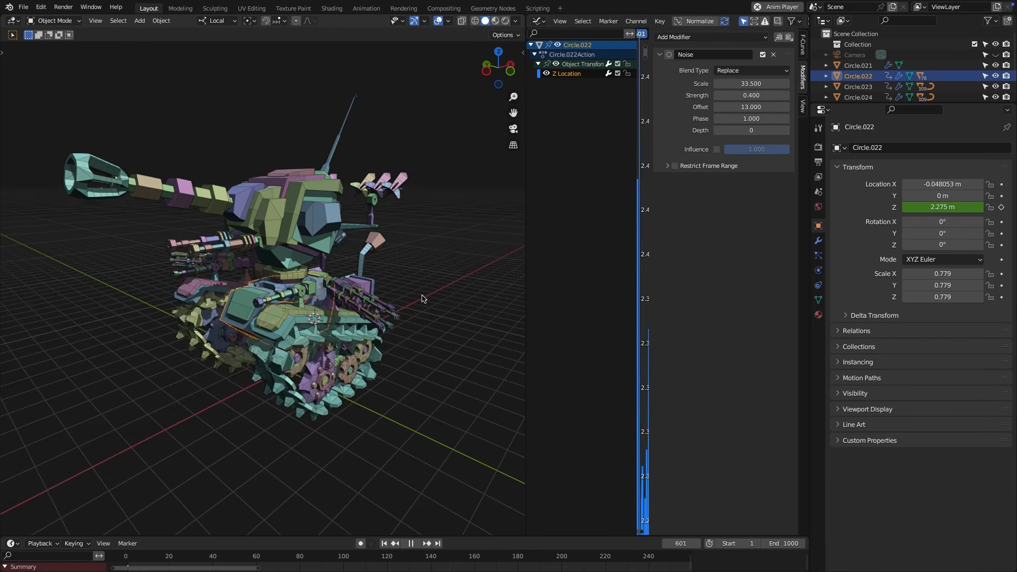
middle_click_drag(419, 301, 383, 296)
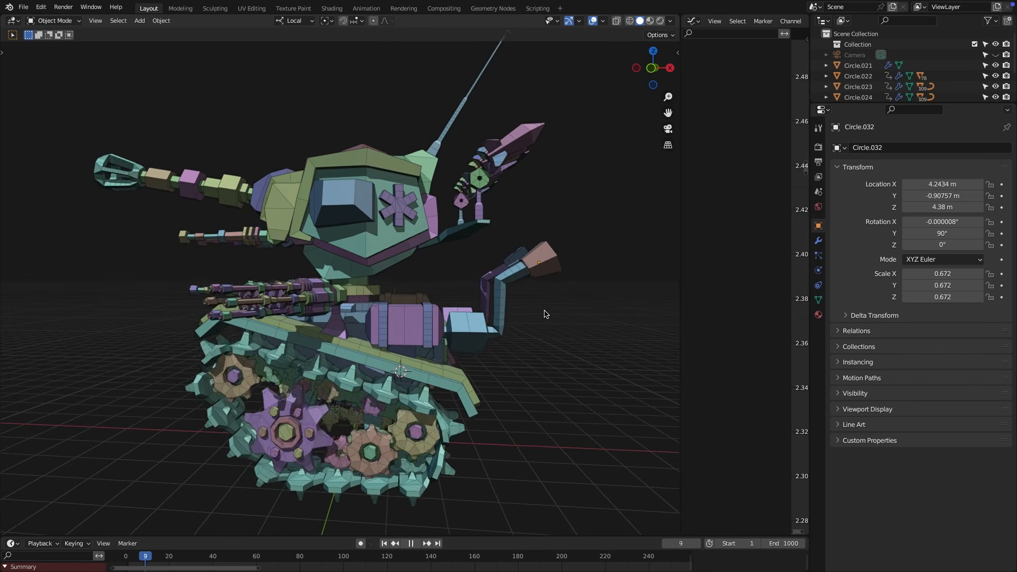
Step: Parent the loose rear exhaust parts to the hull assembly with Keep Transform, and re-enable the hull's Noise modifier
scroll(542, 279, "up", 6)
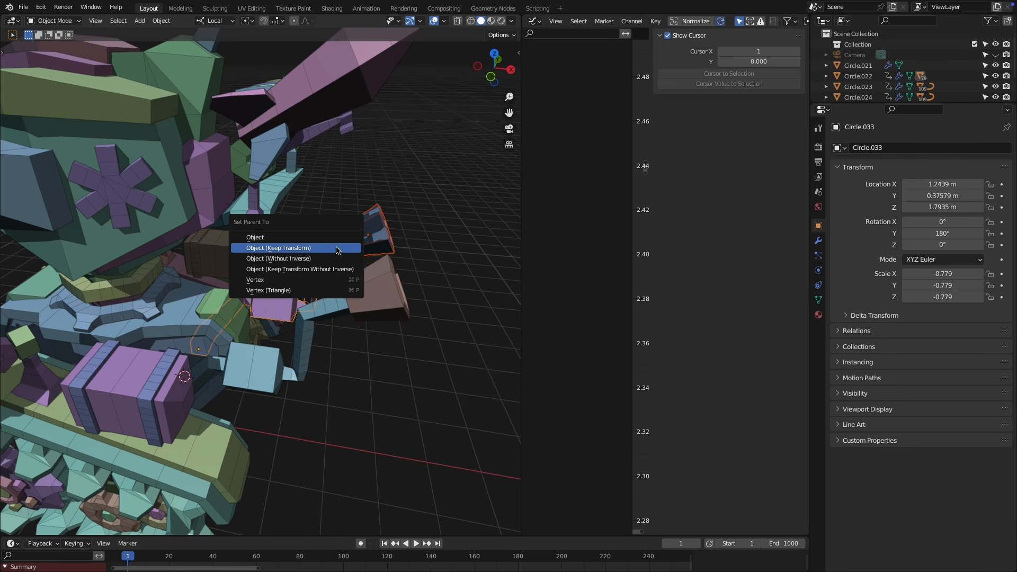
key("ctrl+z")
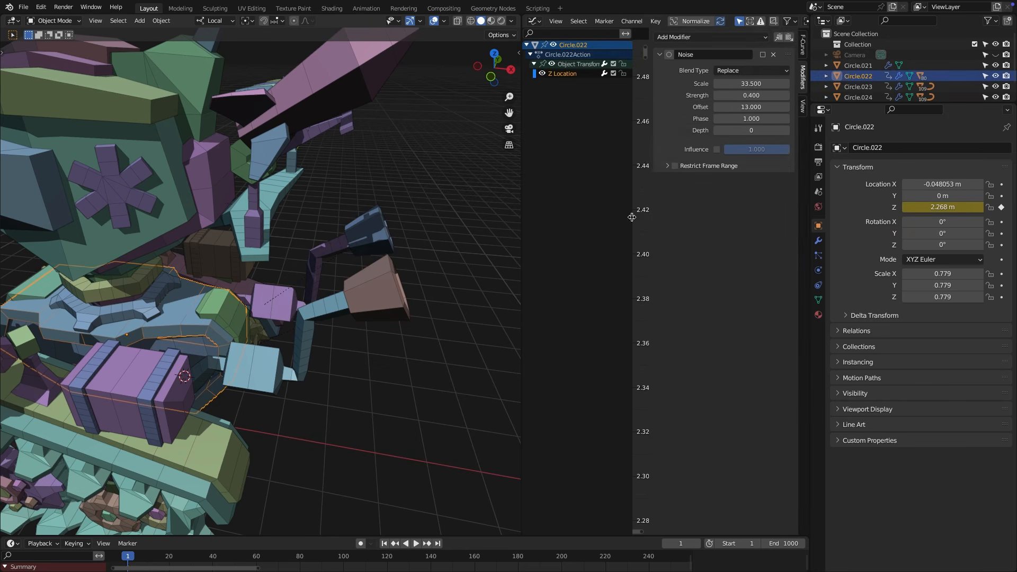
left_click(763, 55)
middle_click_drag(494, 327, 393, 368)
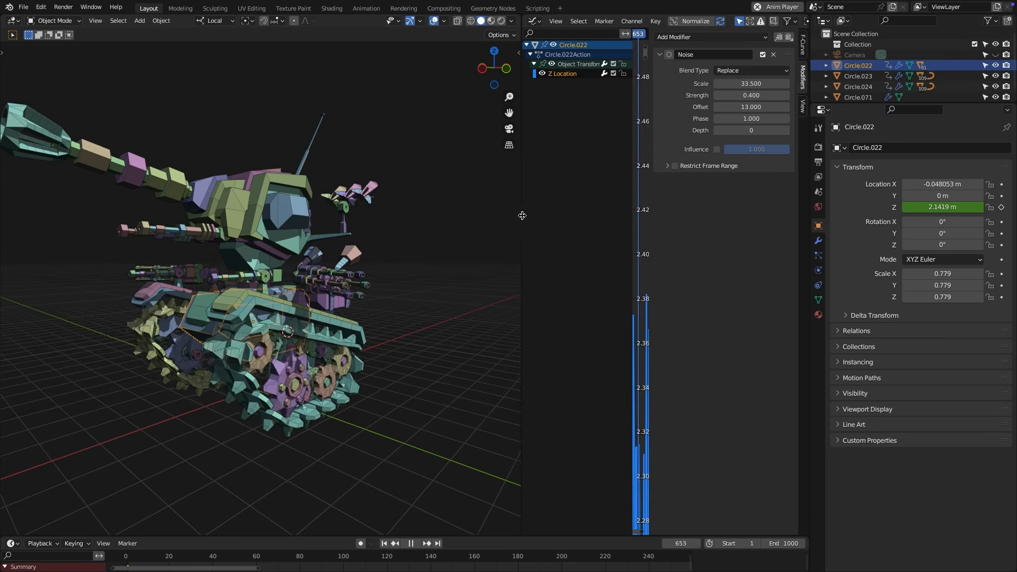
Step: Widen the Graph Editor beside the 3D viewport to show the hull's Z Location noise curve
left_click_drag(522, 215, 402, 200)
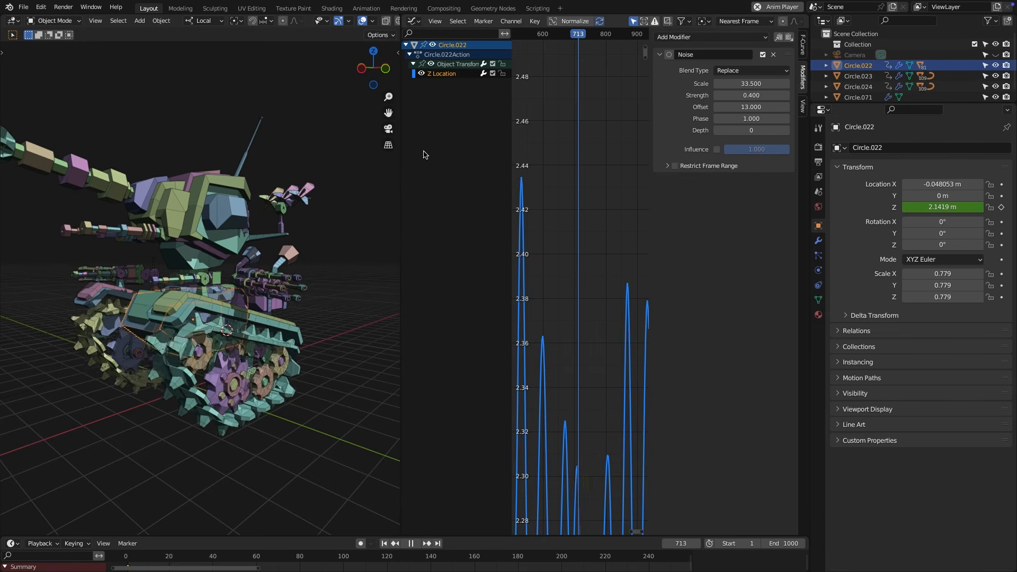
middle_click_drag(264, 255, 307, 329, "shift")
scroll(307, 328, "up", 2)
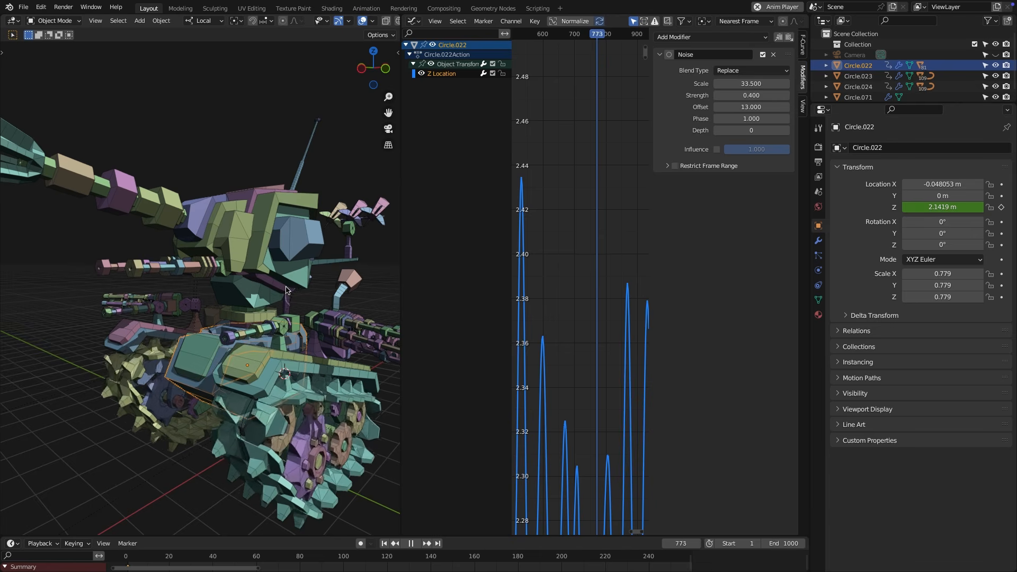
Step: Try rotating the hull freely and about its Y axis to find the swaying direction, and undo the rotation
key("r")
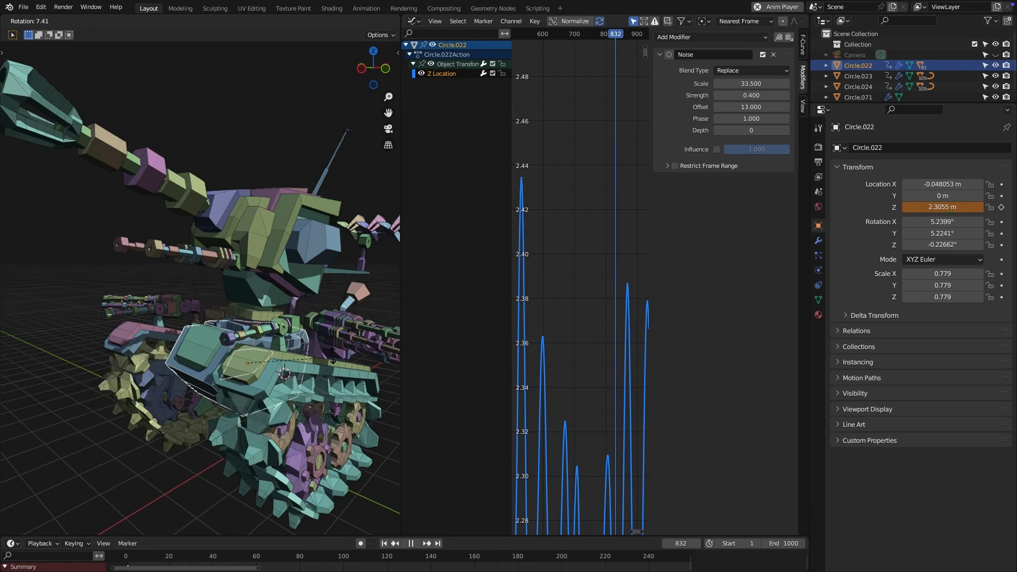
key("Escape")
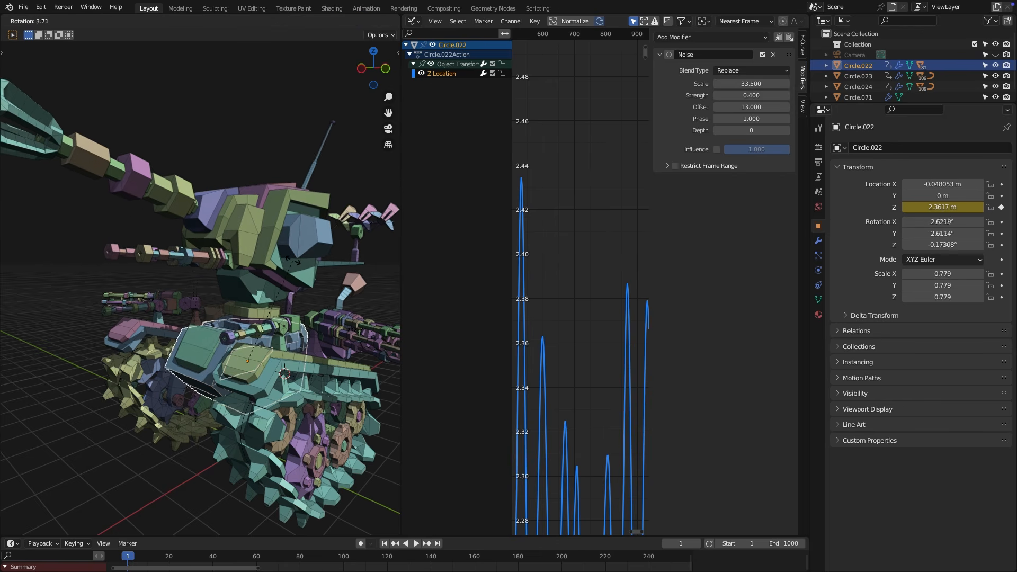
key("Escape")
middle_click_drag(329, 281, 306, 292)
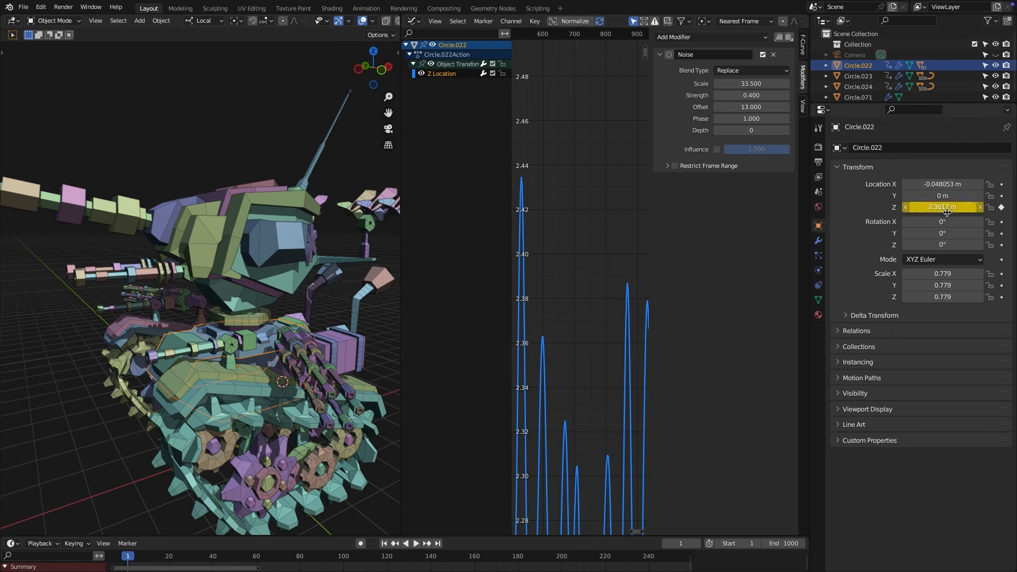
left_click_drag(934, 235, 966, 236)
key("ctrl+z")
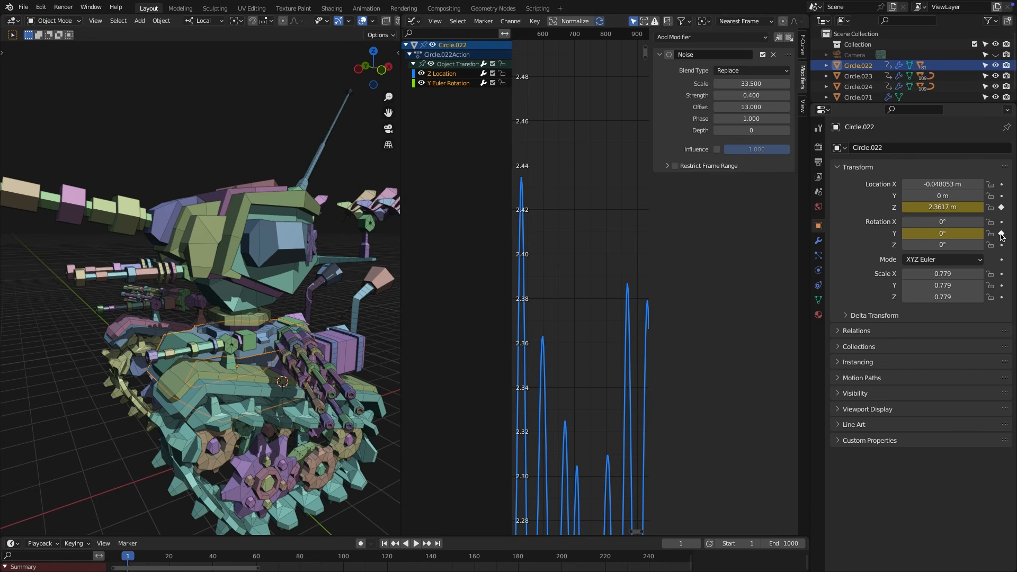
Step: Keyframe the hull's Y rotation at frame 1, copy the Z Location's Noise modifier onto that curve and play the animation
left_click(449, 83)
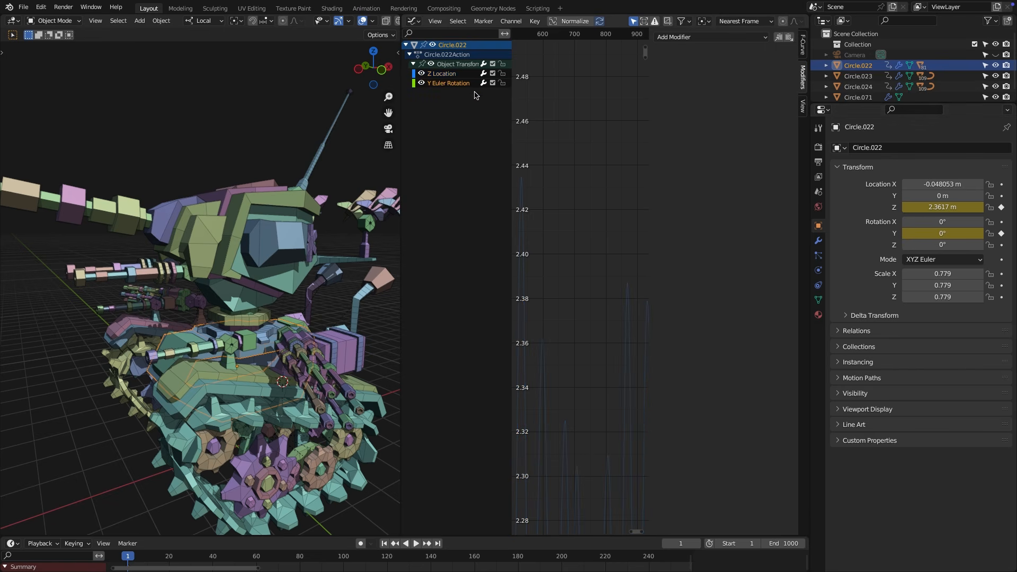
left_click(457, 75)
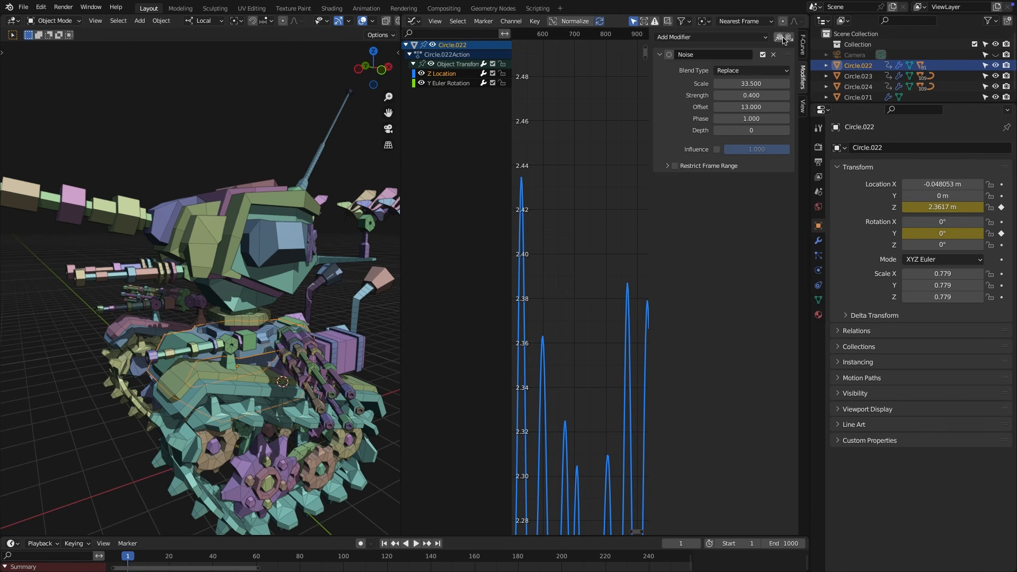
left_click(457, 83)
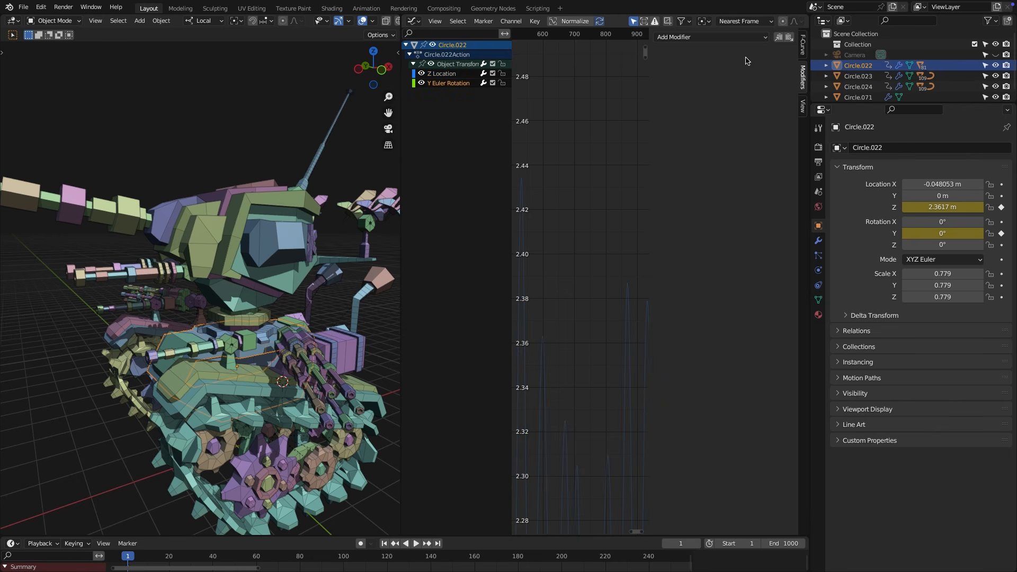
left_click(790, 39)
key("space")
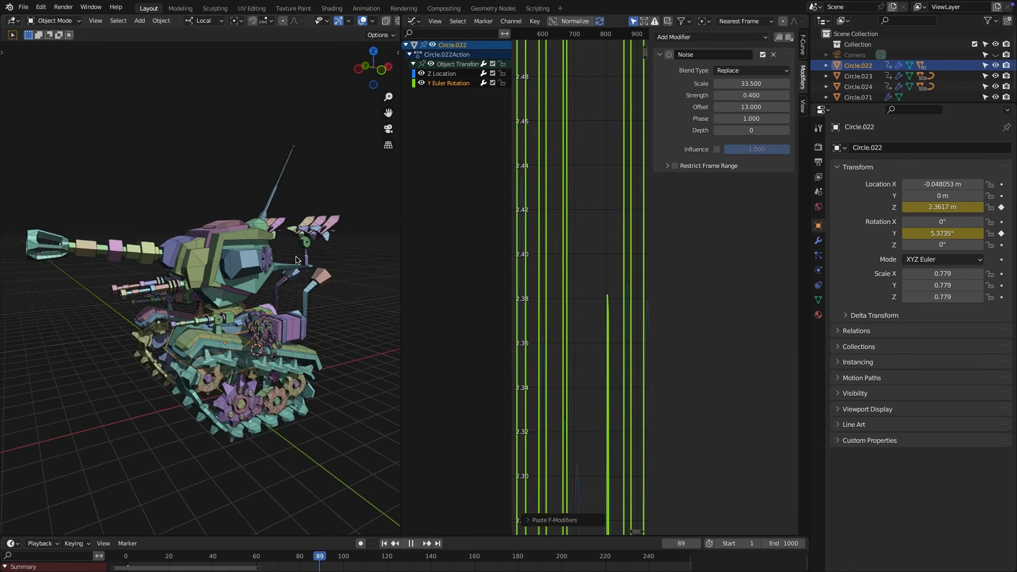
Step: Set the strength of the hull's Y Euler Rotation Noise modifier to 0.1
left_click_drag(401, 246, 335, 246)
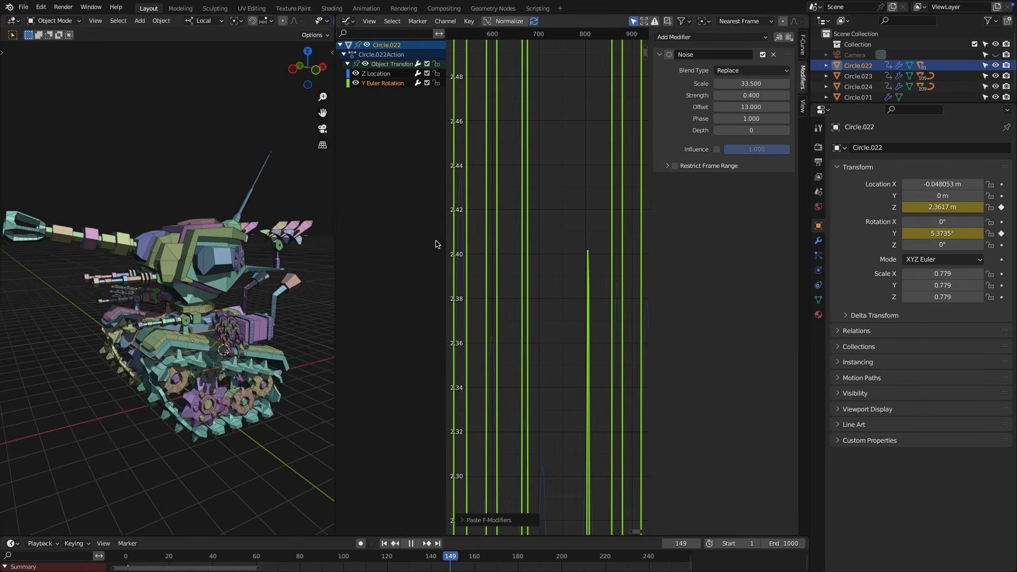
scroll(544, 244, "down", 1)
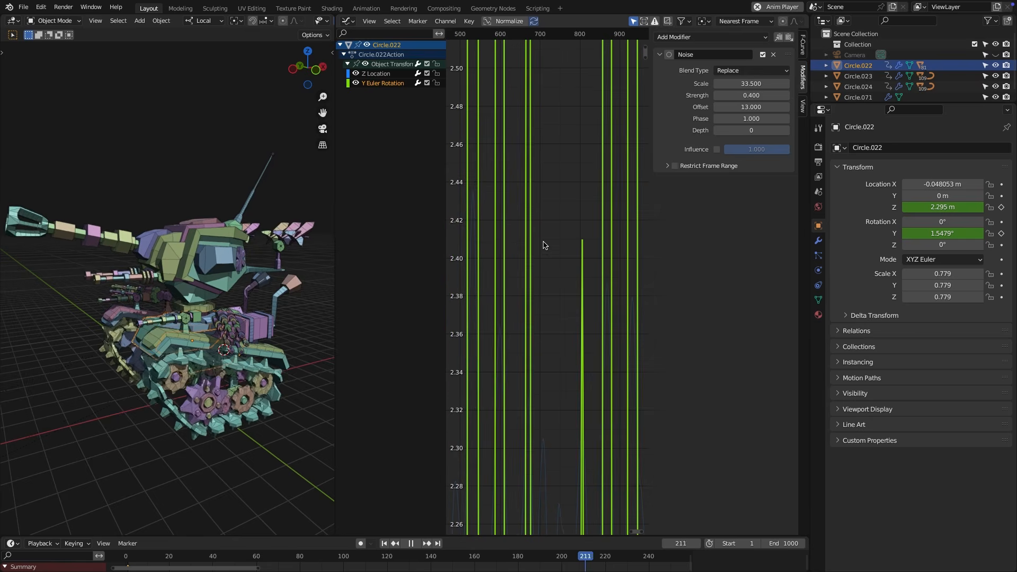
scroll(543, 244, "down", 2, "ctrl")
scroll(543, 245, "up", 6, "ctrl")
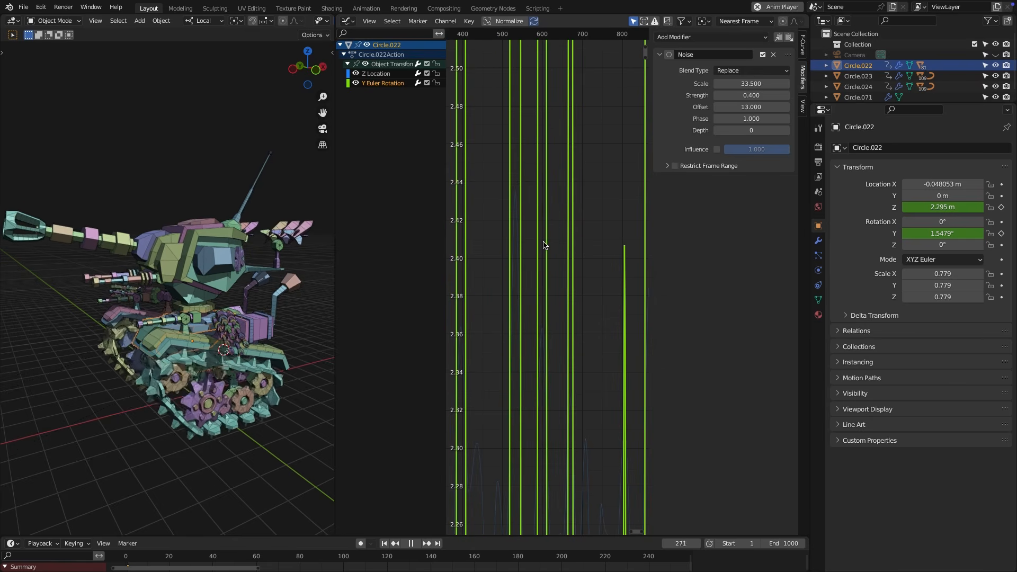
scroll(544, 245, "down", 2, "ctrl")
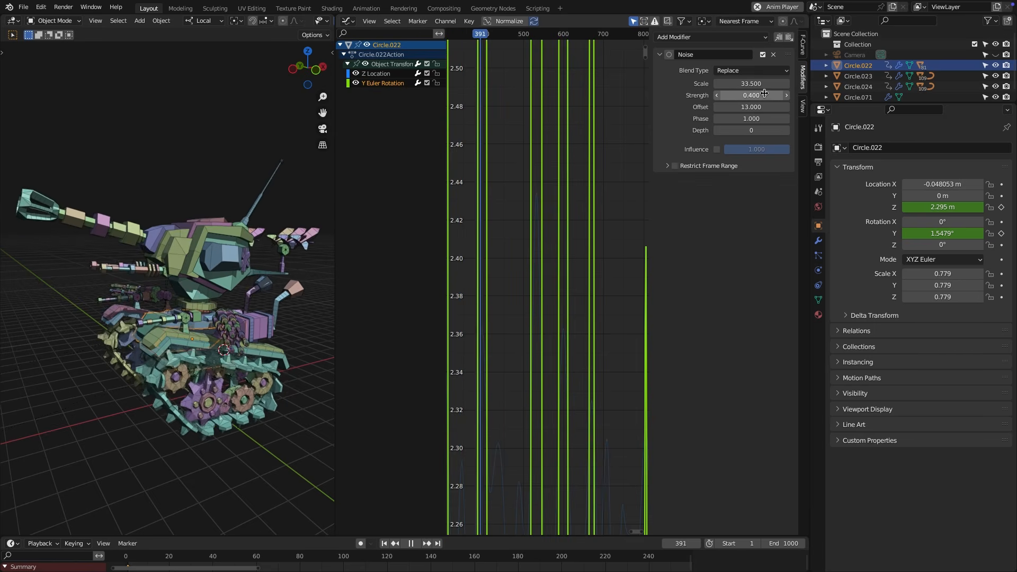
key("BackSpace")
type("1")
key("Return")
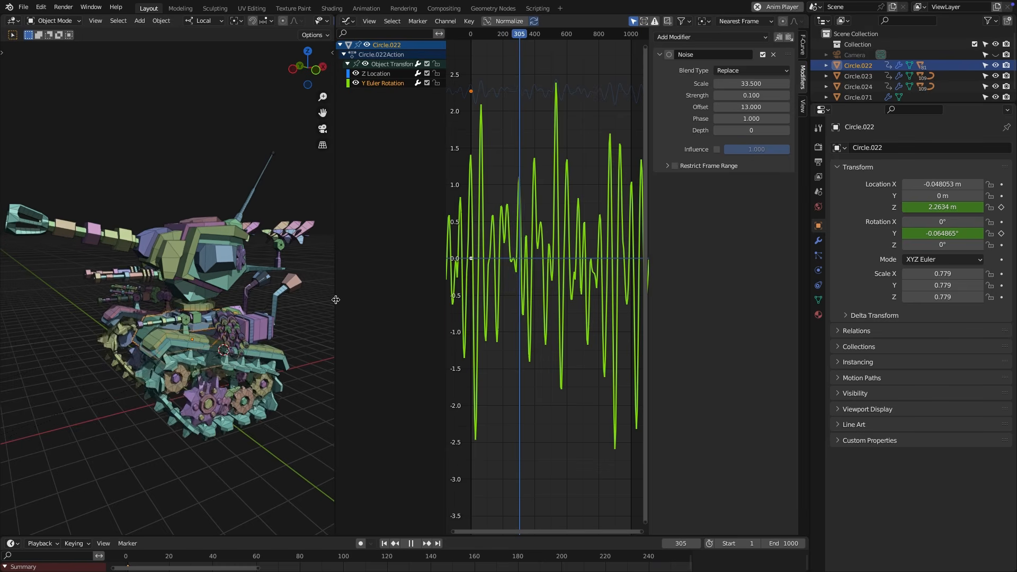
Step: Widen the 3D viewport and try rotating the turret's lower teal piece about its local Y axis
left_click_drag(336, 300, 644, 286)
middle_click_drag(385, 328, 345, 321)
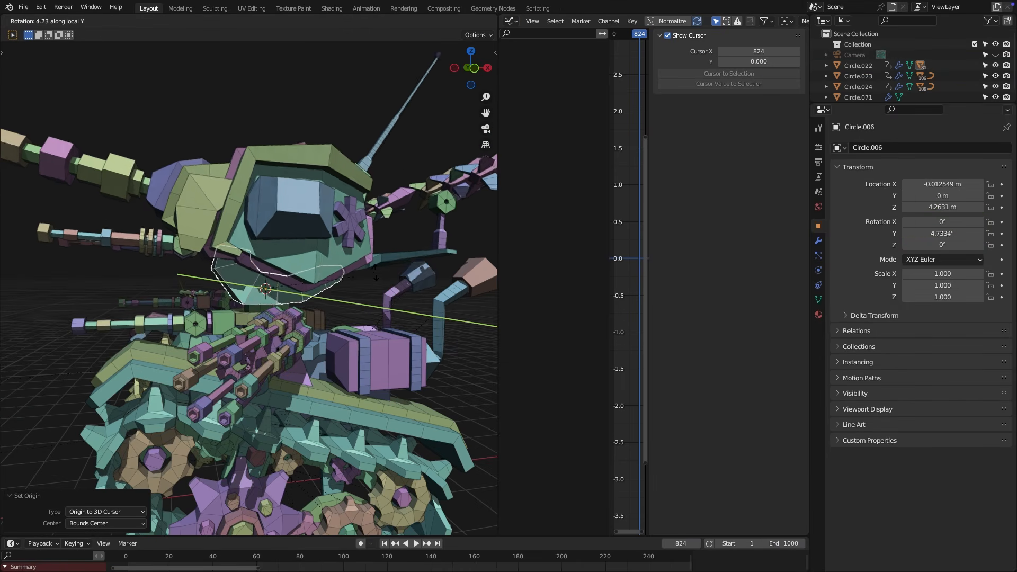
right_click(365, 278)
scroll(339, 318, "down", 5)
middle_click_drag(338, 323, 301, 327)
Step: Keyframe the Y rotation of the turret's lower teal piece, paste the hull's Y rotation Noise modifier onto it and play the animation
left_click(285, 343)
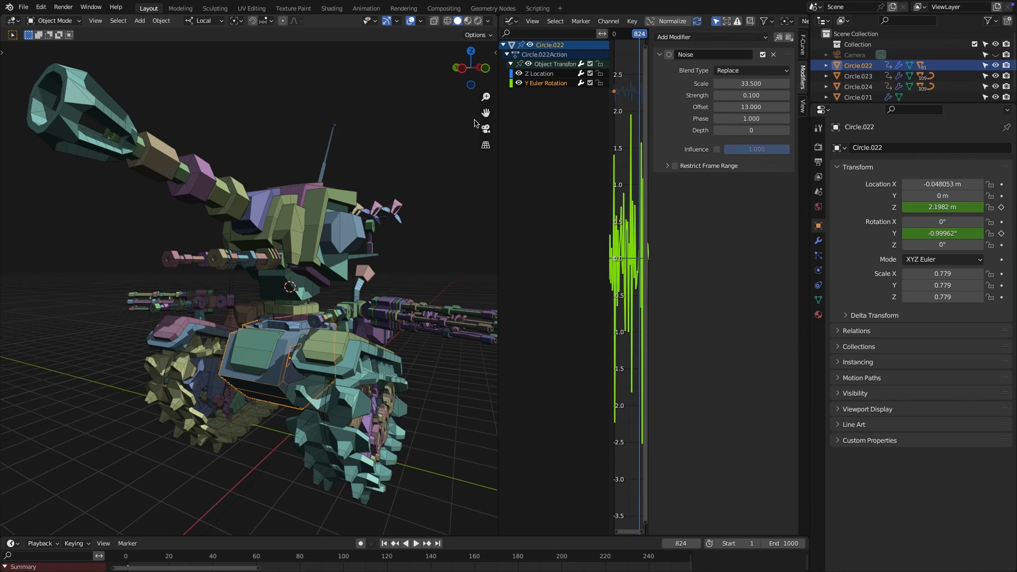
middle_click_drag(289, 328, 284, 295)
left_click(283, 294)
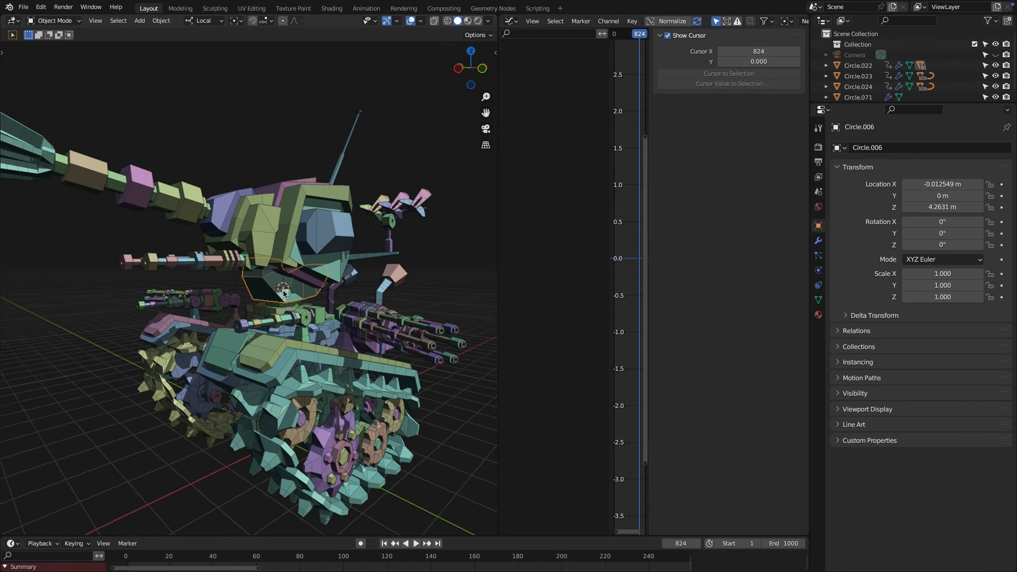
left_click_drag(943, 232, 954, 232)
key("ctrl+z")
left_click(1002, 233)
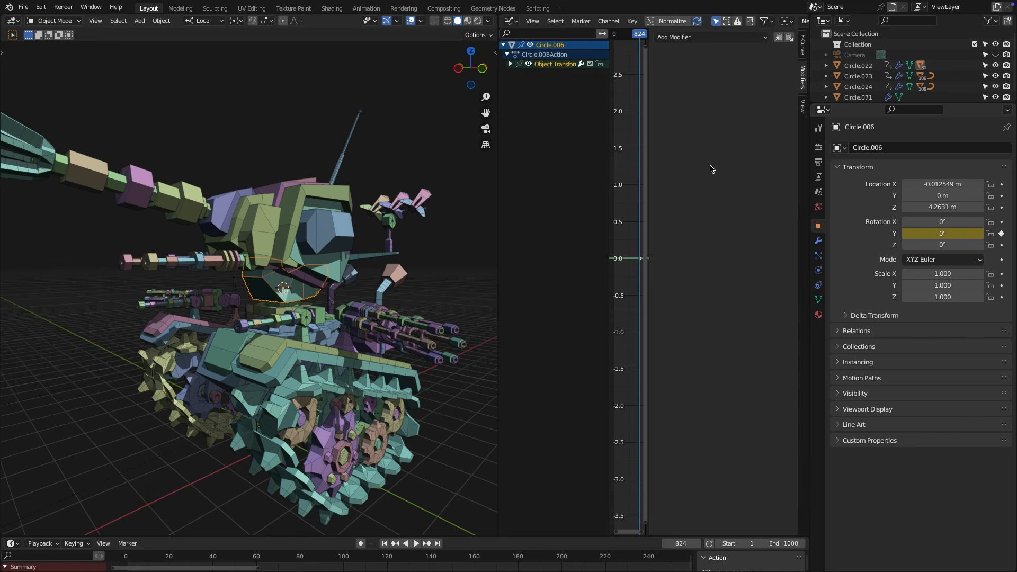
left_click(789, 37)
key("space")
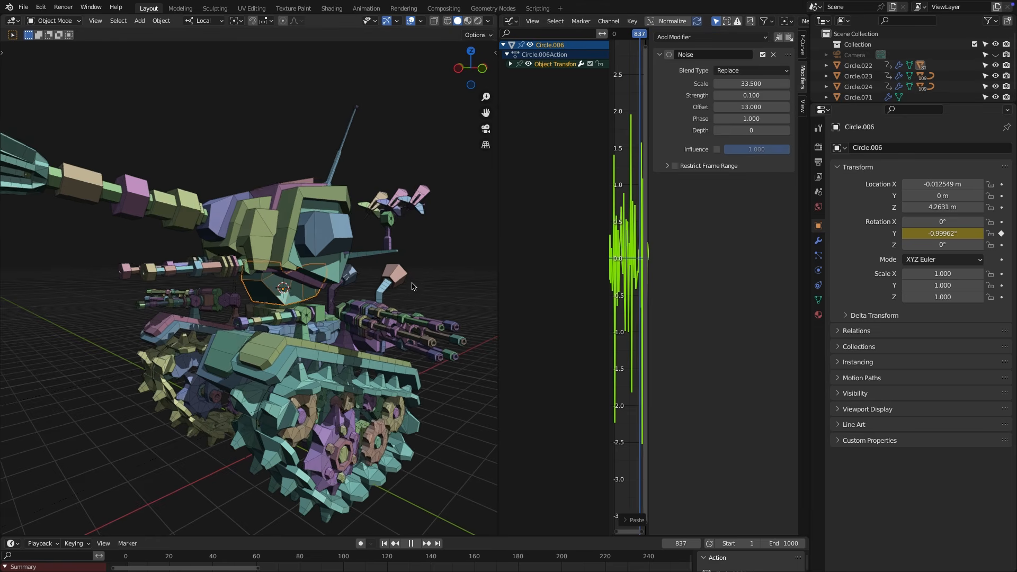
scroll(366, 334, "down", 3)
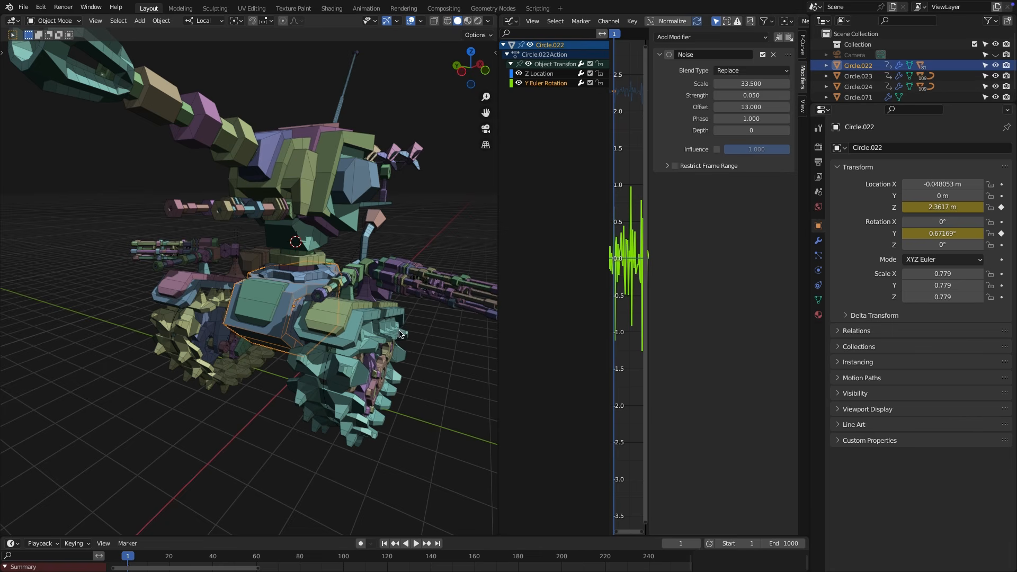
Step: Try tilting the hull about its local X axis and keyframe its X rotation at frame 1
key("r")
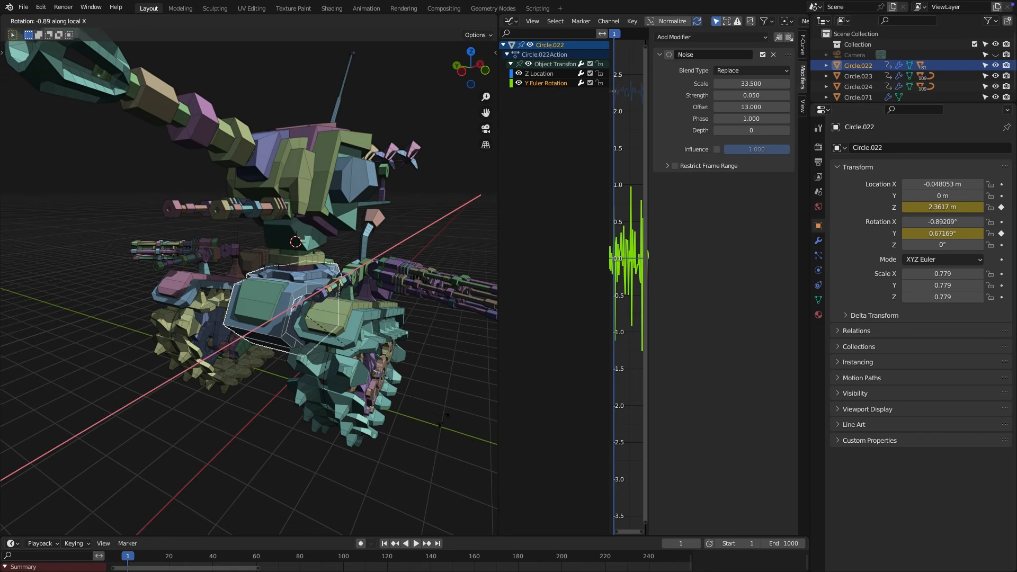
right_click(445, 427)
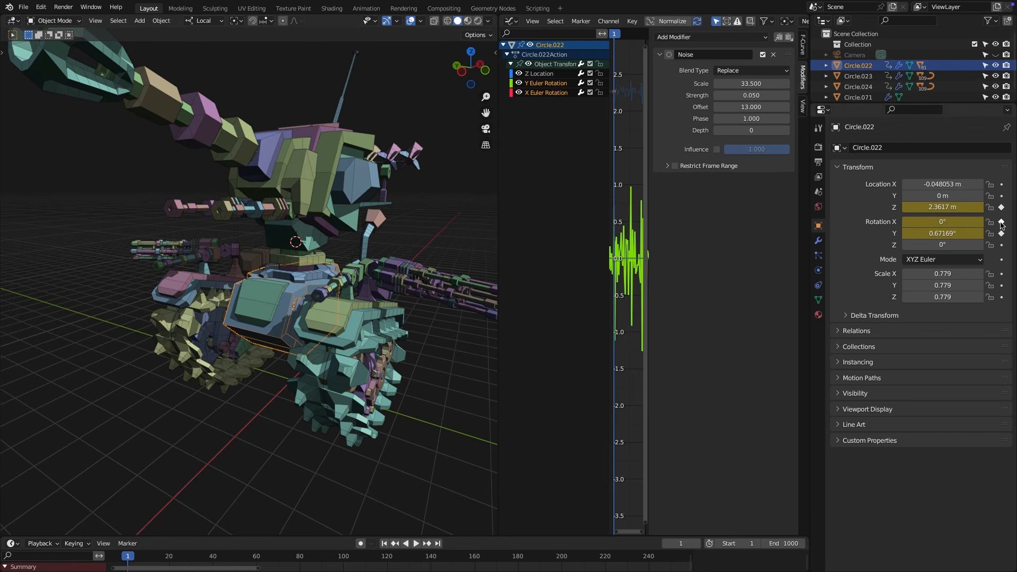
left_click_drag(943, 222, 912, 222)
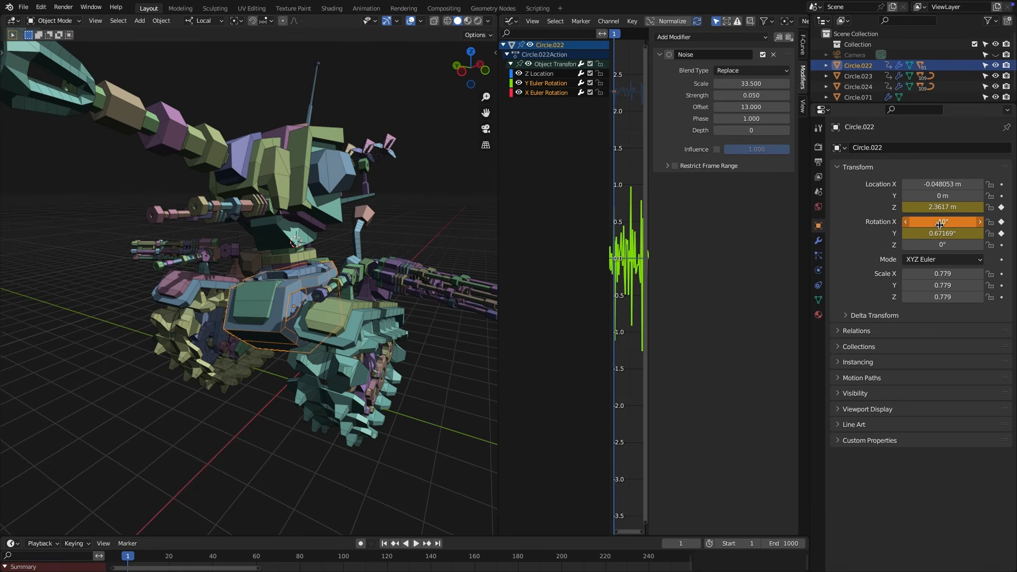
Step: Copy the hull's Y Euler Rotation Noise modifier onto its X Euler Rotation curve and play the animation
left_click(550, 93)
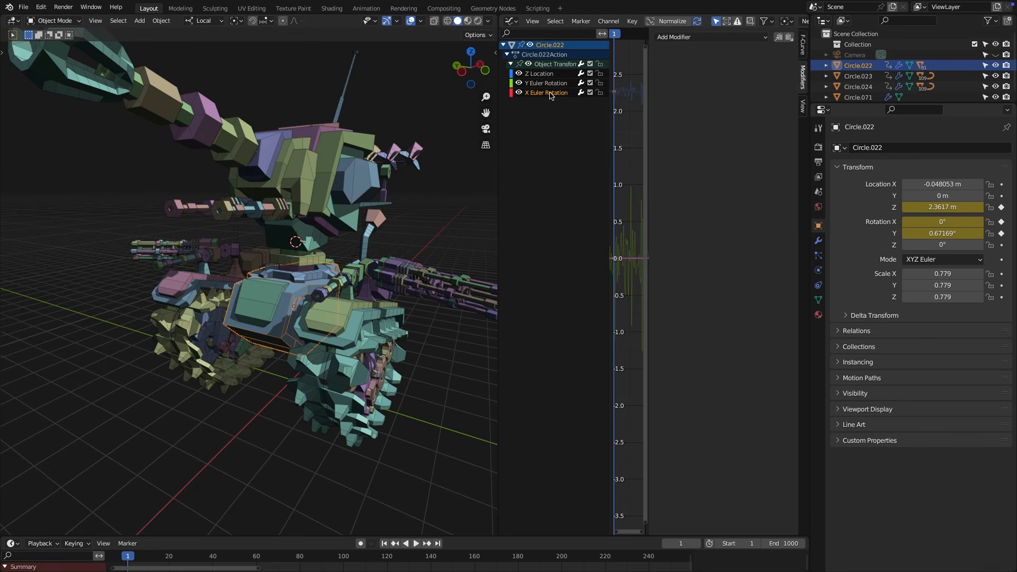
left_click(551, 84)
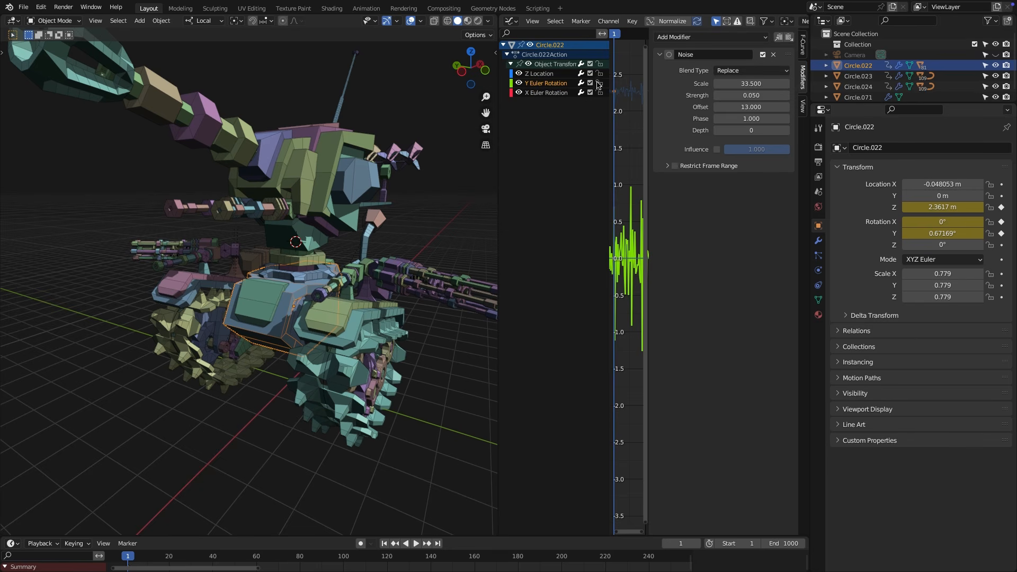
left_click(557, 93)
left_click(789, 38)
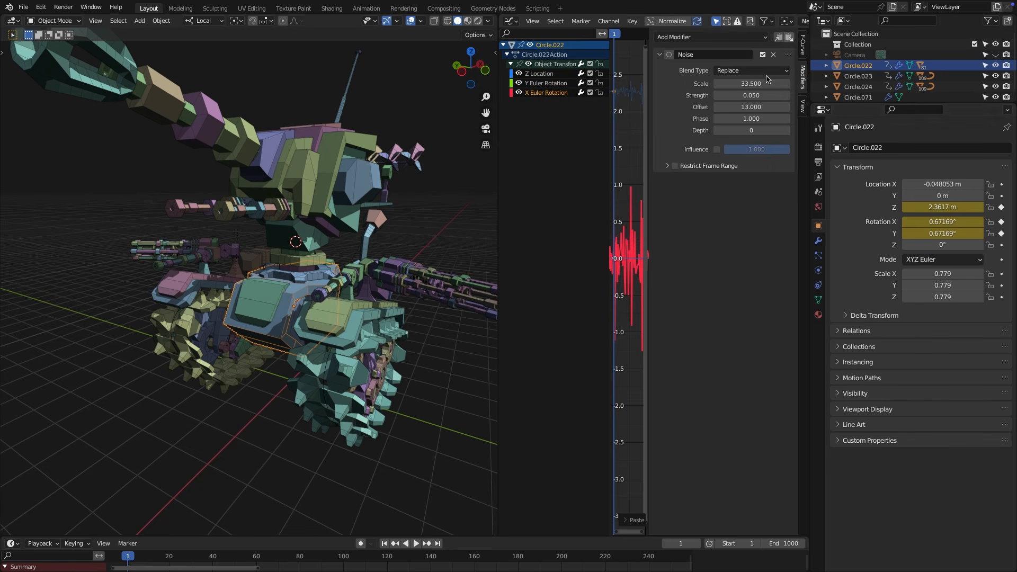
key("space")
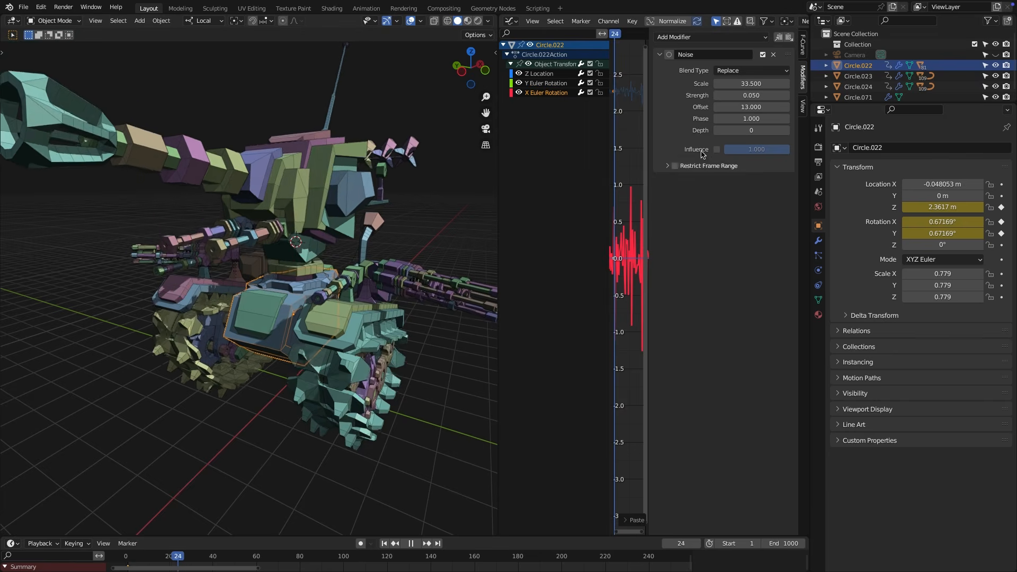
Step: Tune the hull's X Euler Rotation Noise to scale 102.8, strength 0.33 and offset 230.6, widening the Graph Editor to show the whole curve
left_click_drag(739, 106, 696, 94)
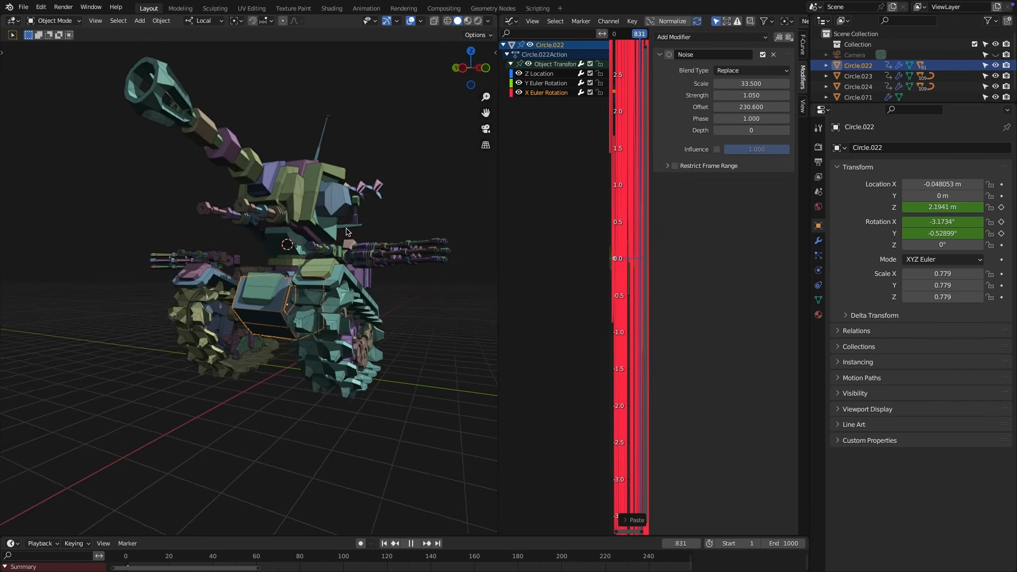
middle_click_drag(354, 248, 315, 266)
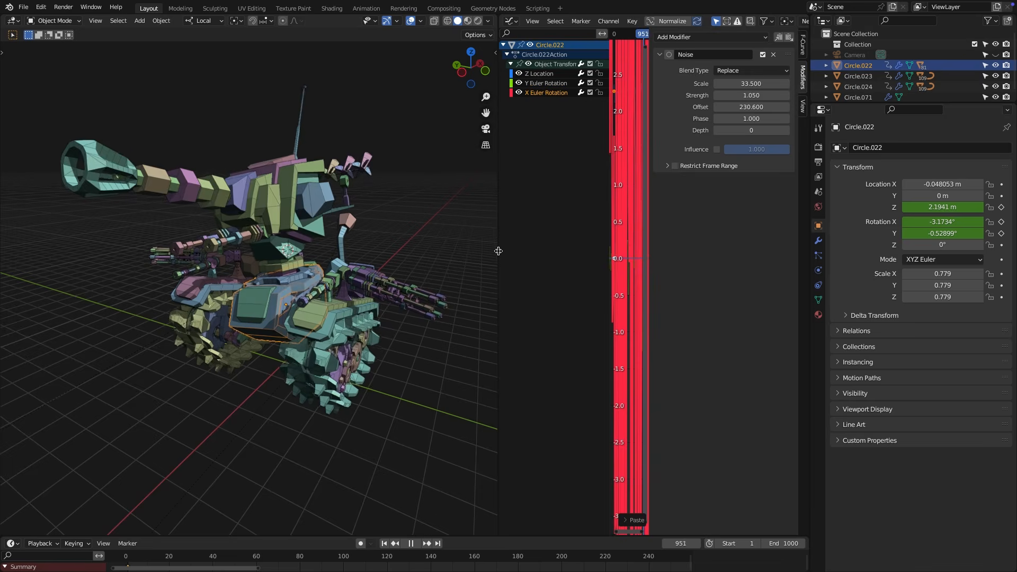
left_click_drag(499, 252, 450, 254)
middle_click_drag(604, 265, 606, 314, "ctrl")
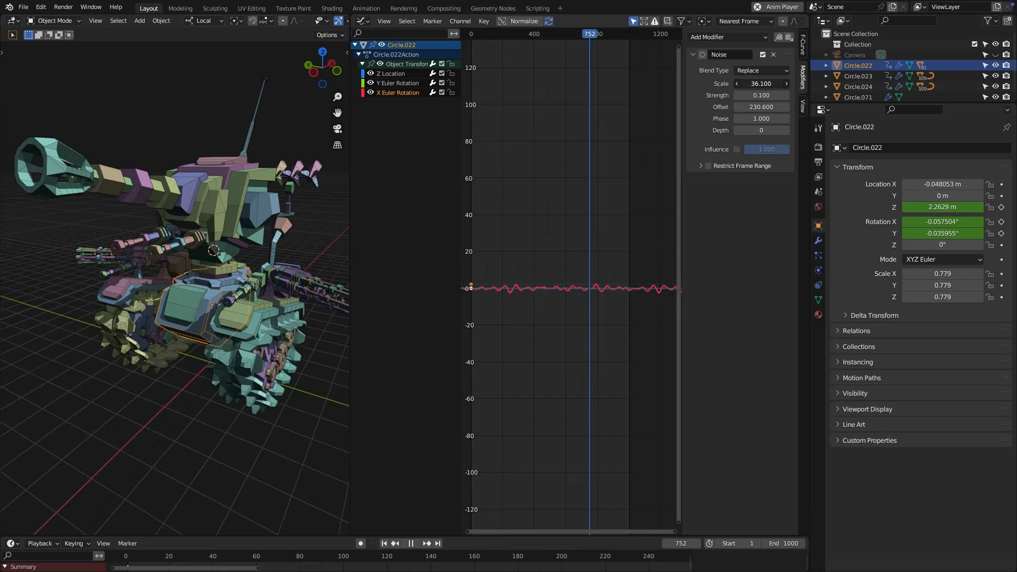
left_click_drag(761, 84, 845, 84)
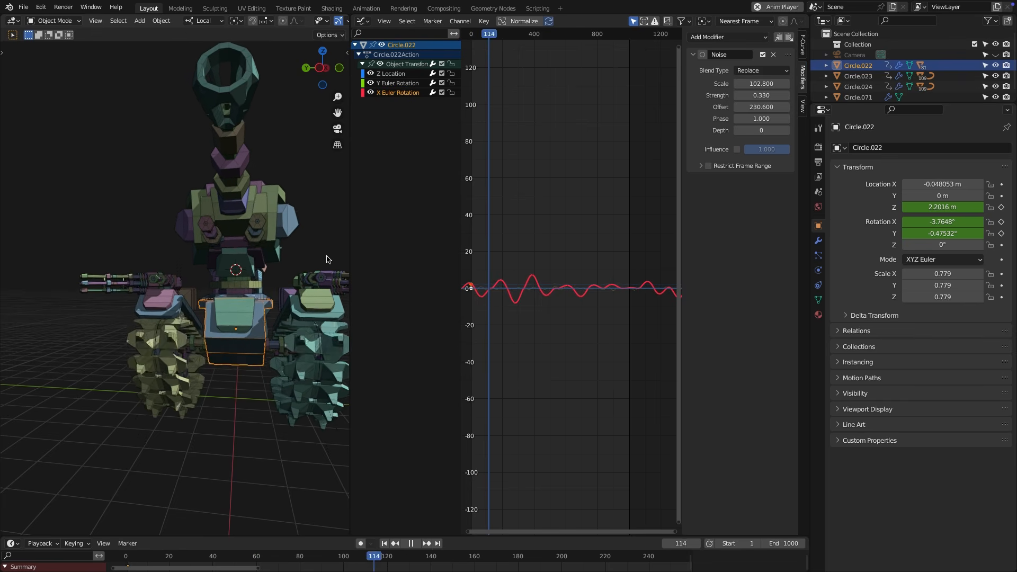
middle_click_drag(327, 259, 268, 269)
scroll(266, 289, "down", 3)
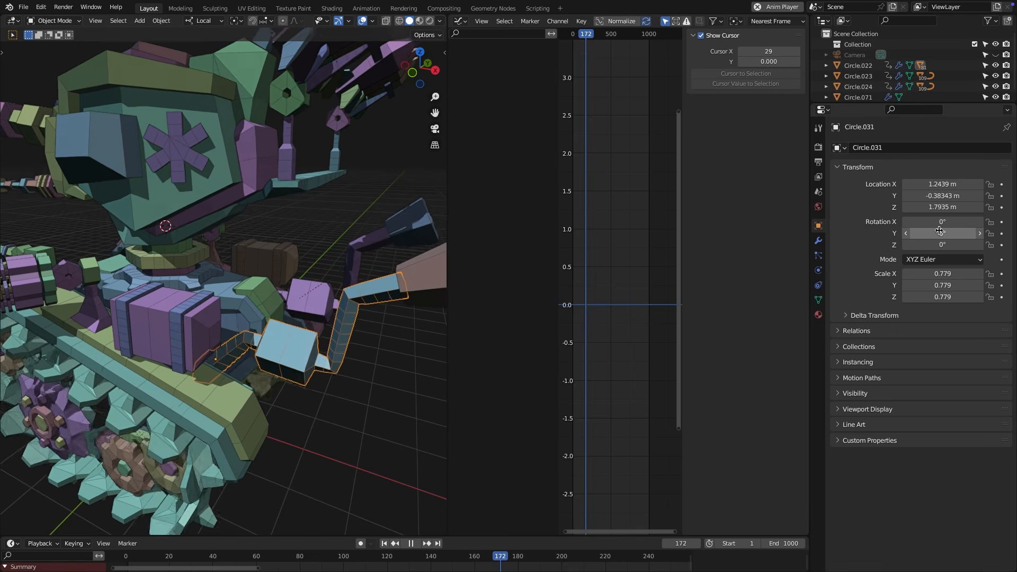
Step: Keyframe the Y rotation of the near light-blue exhaust pipe and paste the hull's Y Euler Rotation Noise modifier onto it
key("Escape")
left_click(1001, 233)
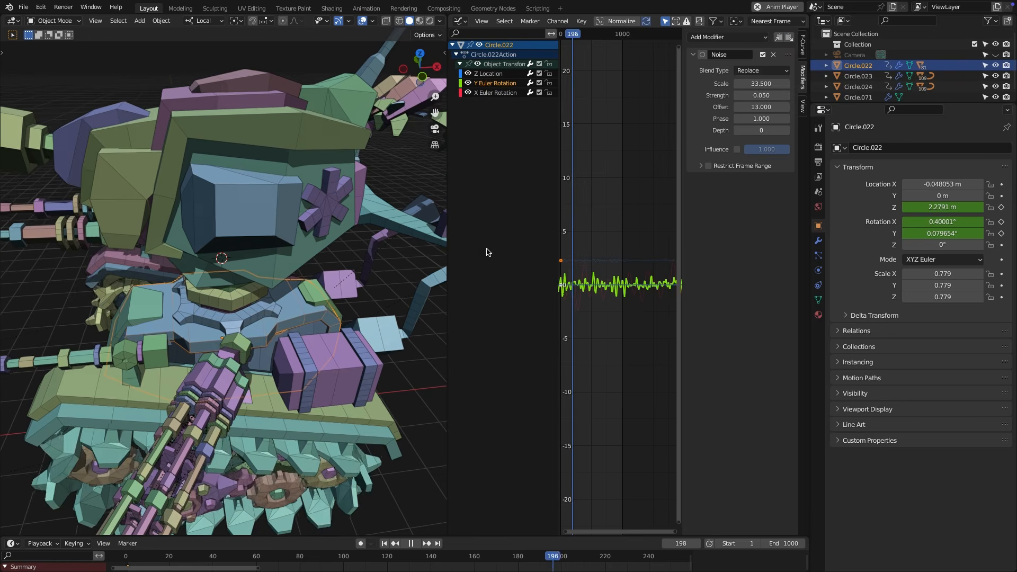
left_click(790, 37)
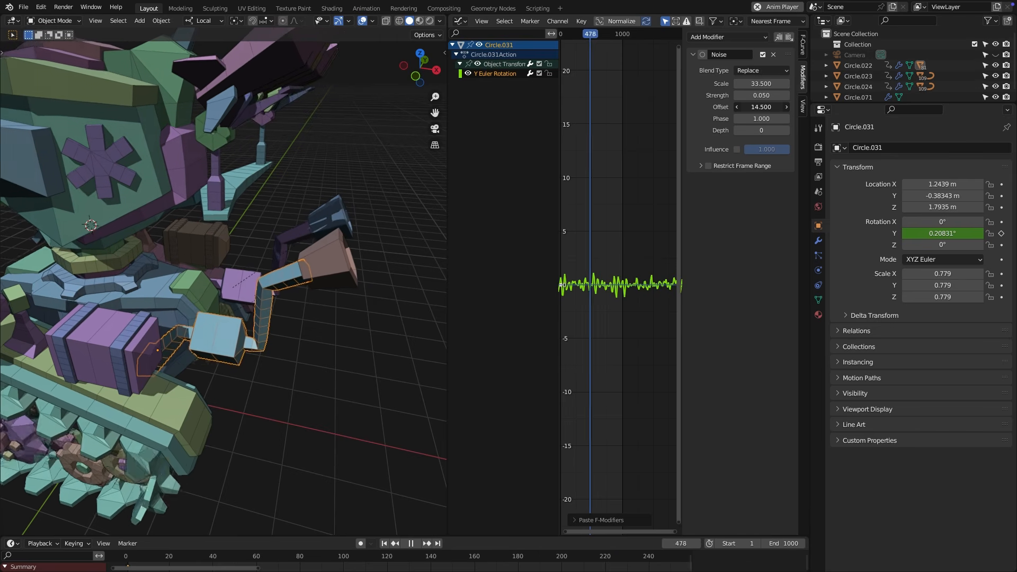
Step: Set the near exhaust pipe's Noise modifier to offset 20.3 and strength 0.2
left_click_drag(762, 107, 786, 107)
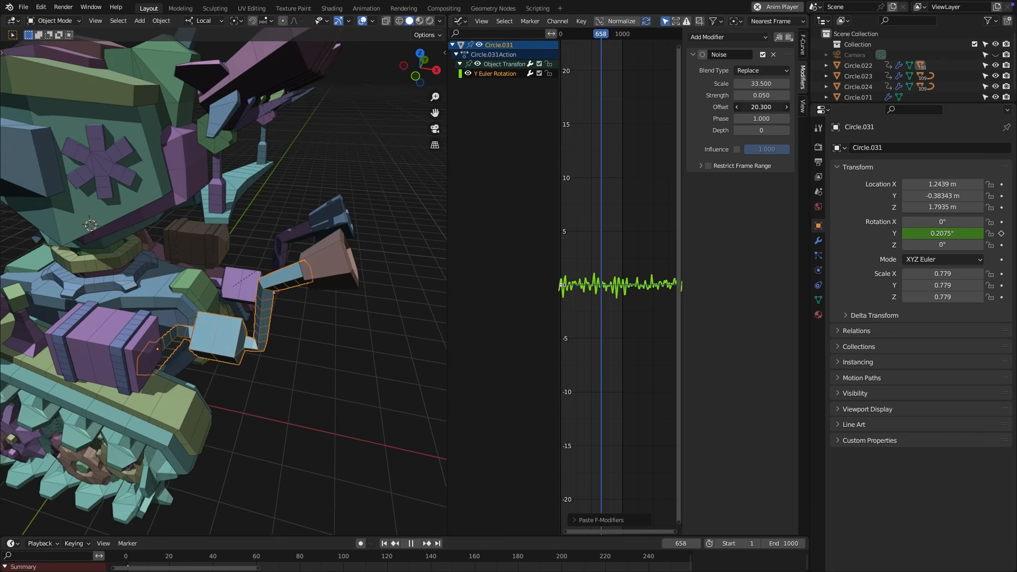
double_click(770, 95)
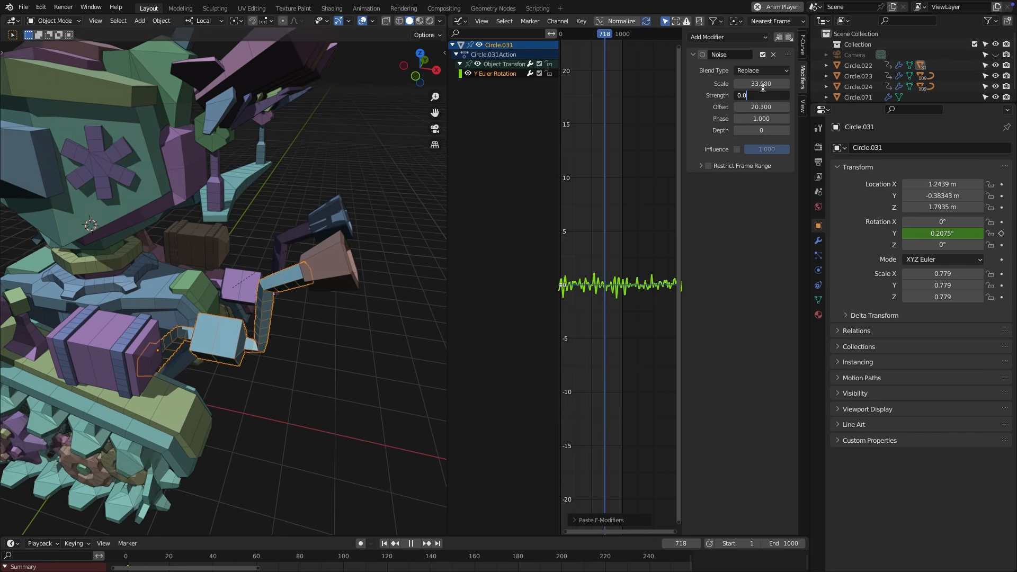
type(".2")
key("Return")
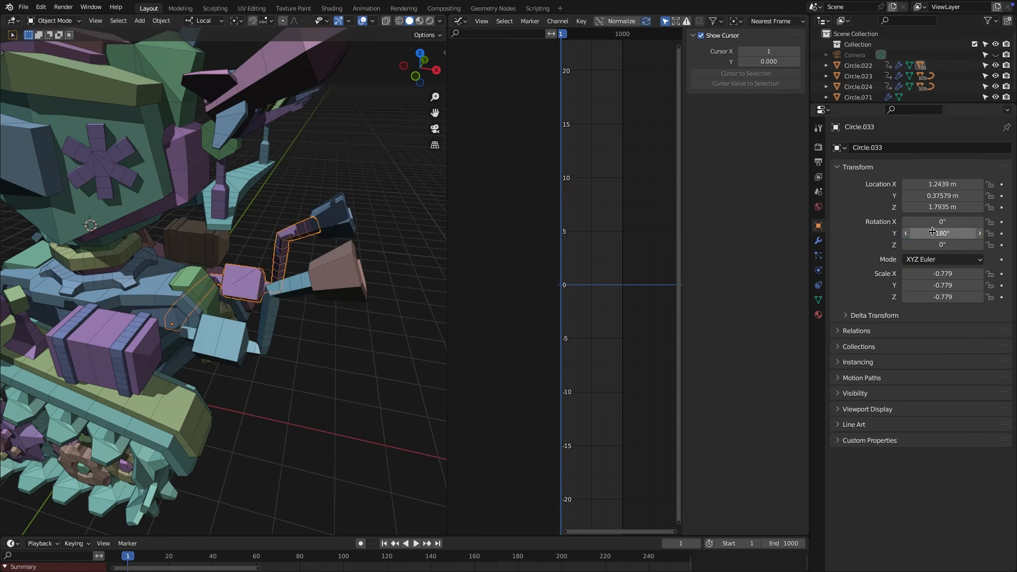
Step: Keyframe the far purple exhaust pipe's Y rotation at frame 1, paste the copied Noise modifier onto it and play the animation
left_click_drag(967, 239, 958, 238)
key("ctrl+z")
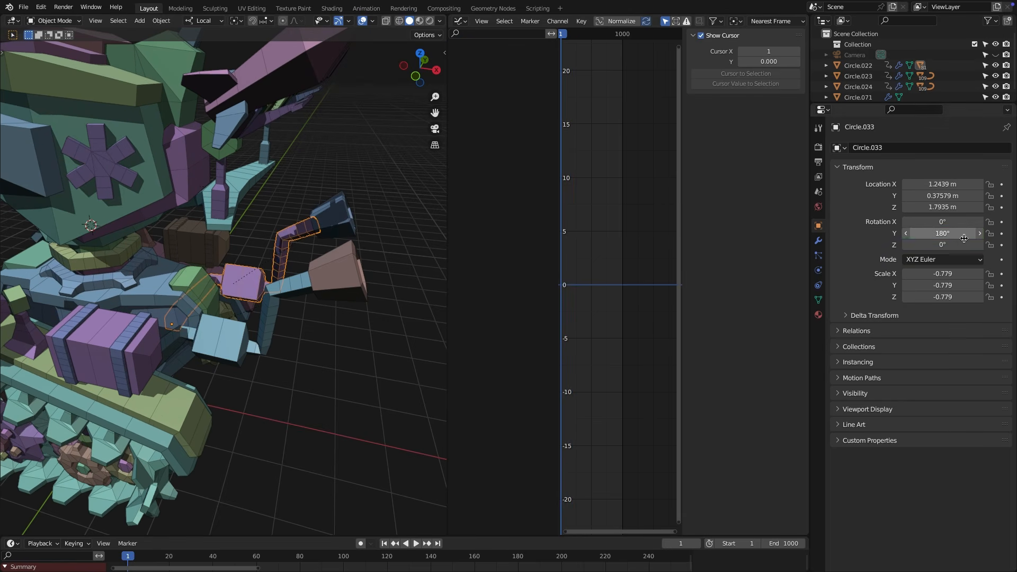
left_click(1002, 233)
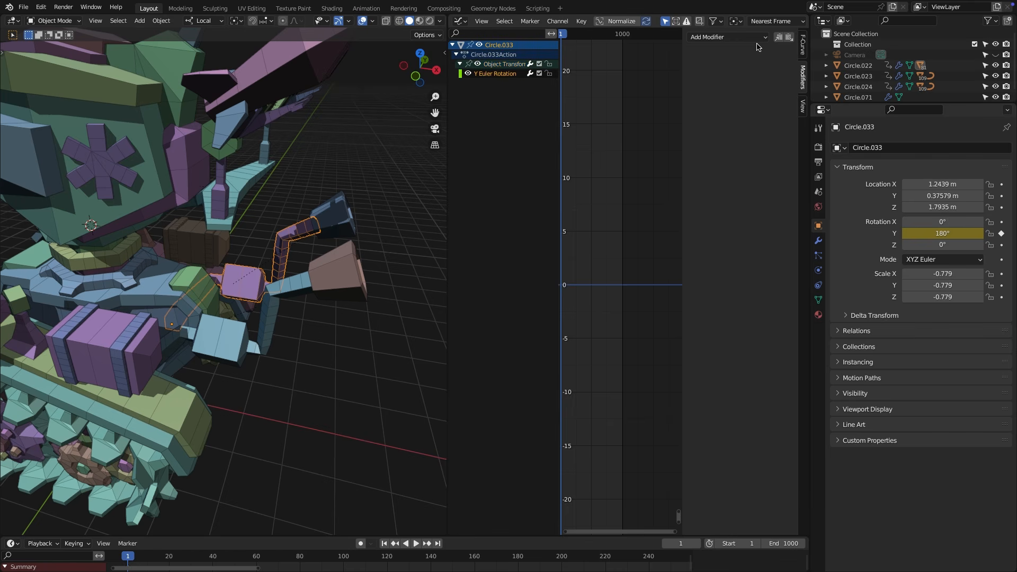
left_click(789, 38)
key("space")
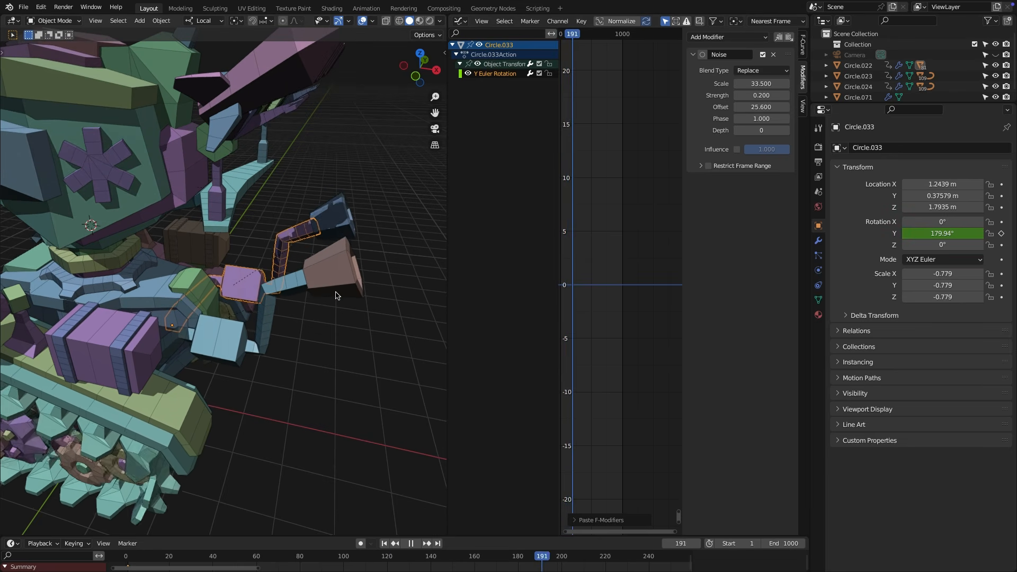
middle_click_drag(345, 251, 290, 291)
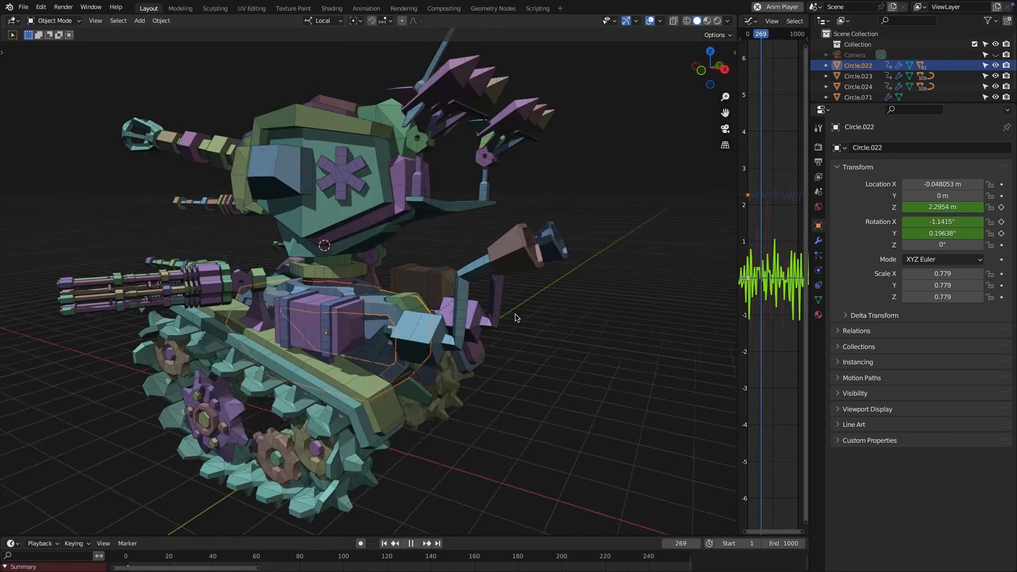
Step: Test rotating the neck ring under the turret about its Z axis and keyframe its Z rotation at frame 1
middle_click_drag(517, 318, 141, 325)
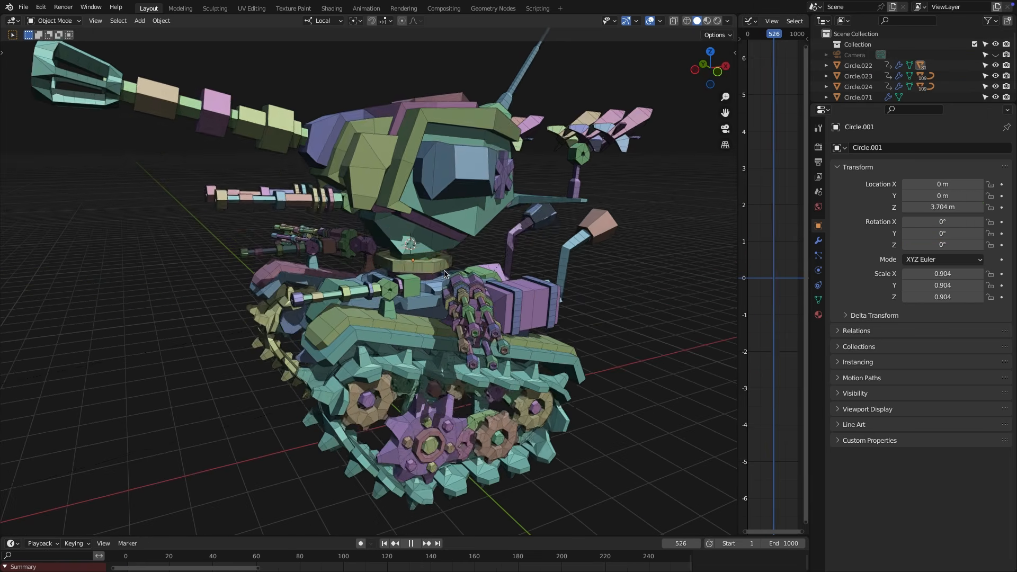
left_click(445, 274)
key("r")
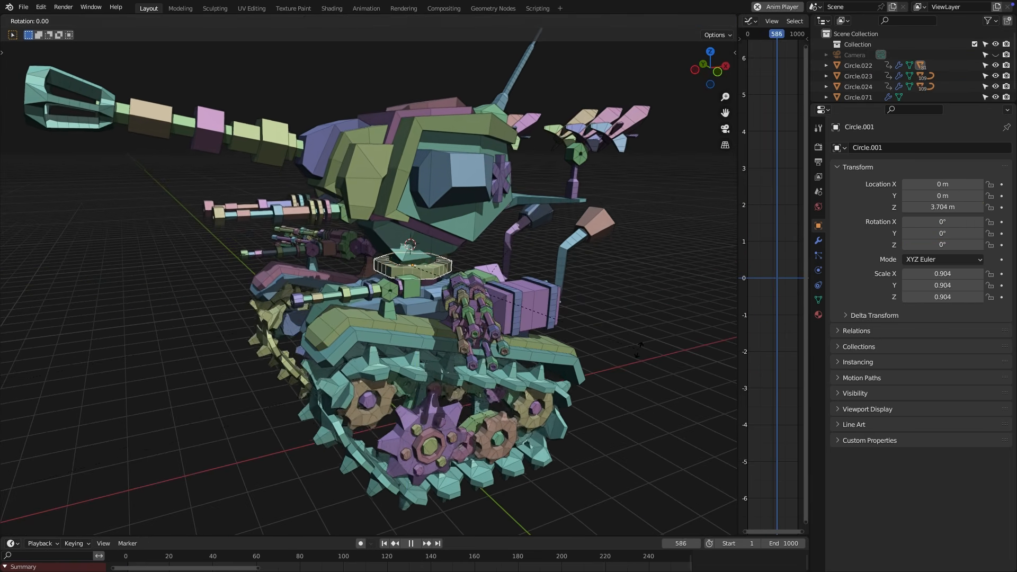
key("z")
key("z")
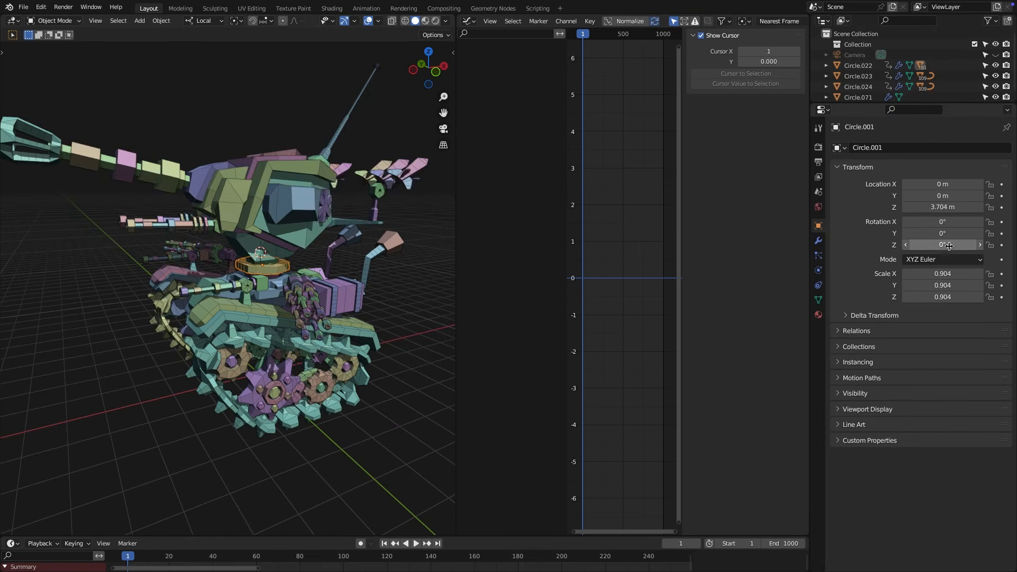
left_click_drag(942, 244, 937, 244)
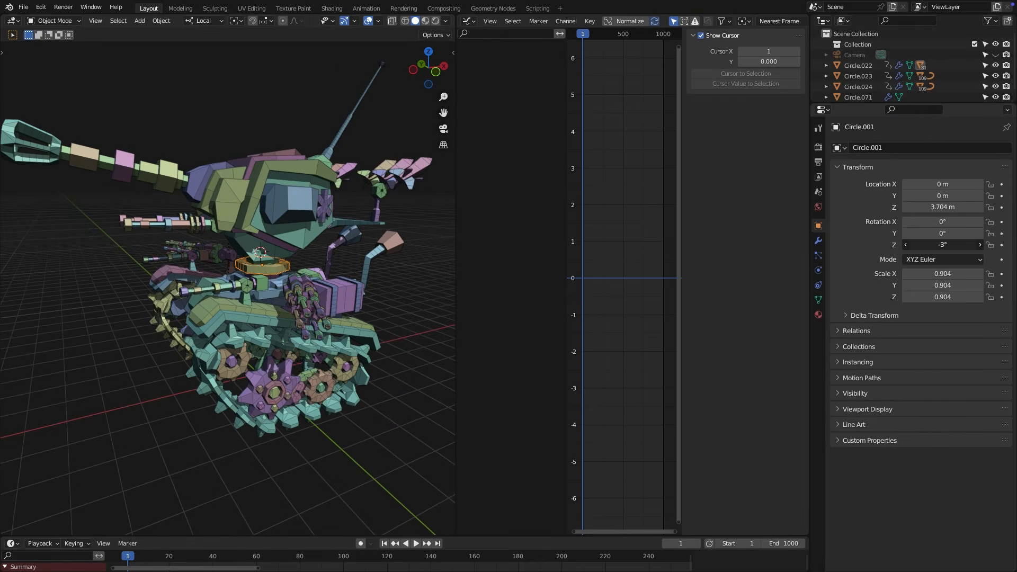
left_click(1002, 246)
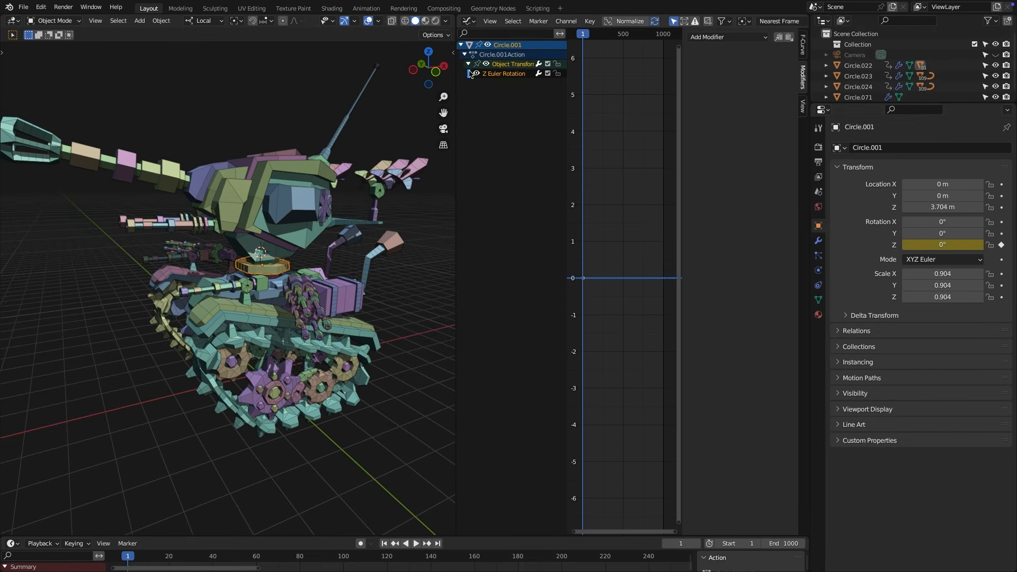
Step: Add a Noise modifier to the neck ring's Z Euler Rotation with scale 129.1, strength 4.3 and offset -8 during playback
key("space")
left_click(728, 37)
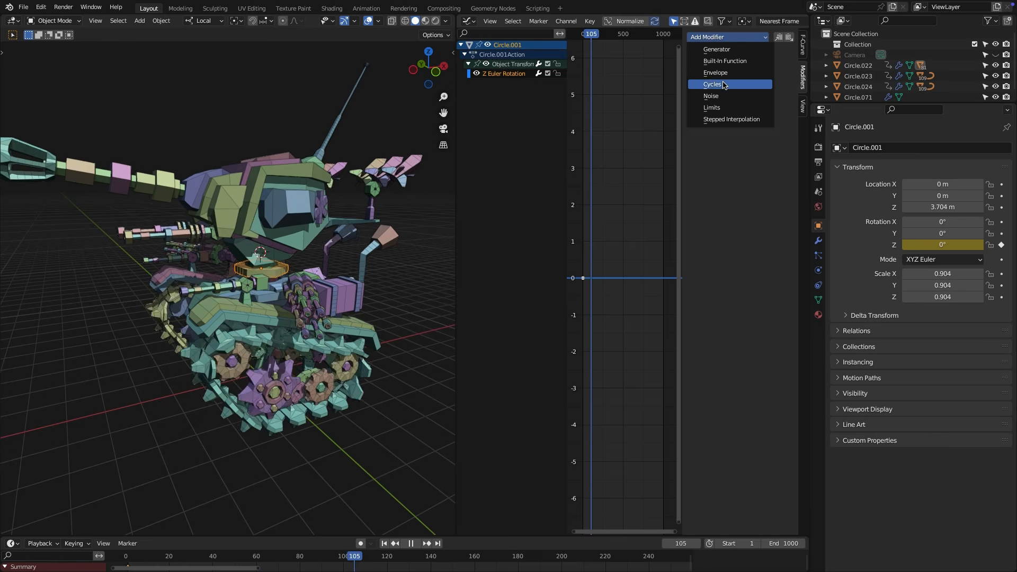
left_click(719, 96)
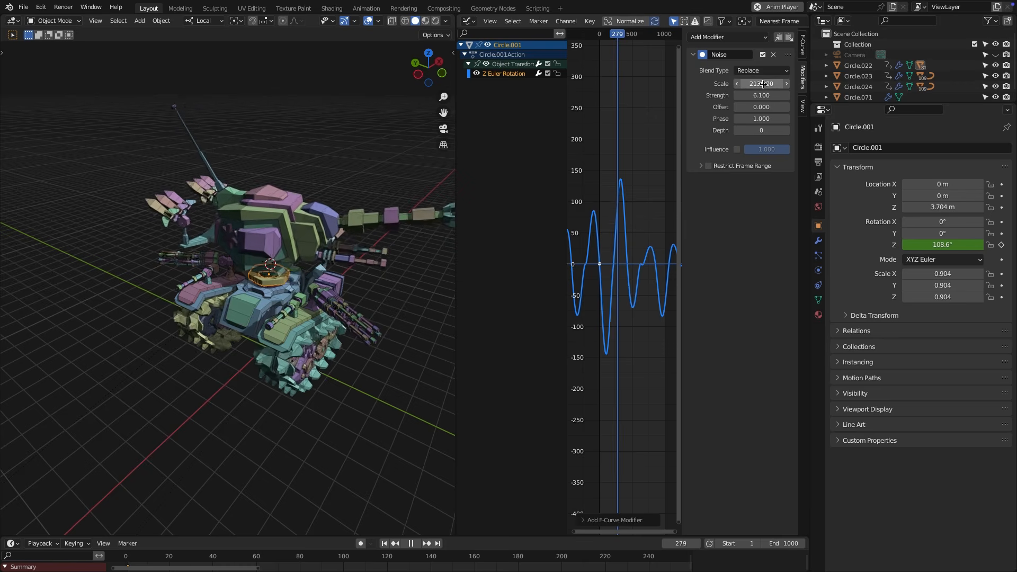
left_click_drag(762, 83, 675, 84)
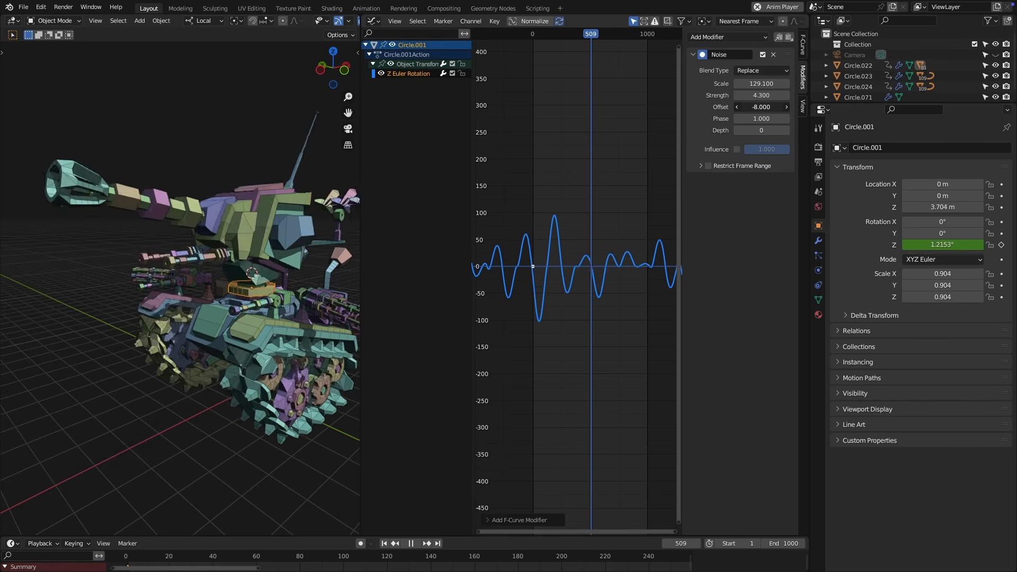
Step: Set the neck ring's Noise offset to -329, and layer a second Noise modifier with blend type Add and scale 124.9 onto its Z rotation
left_click_drag(761, 107, 679, 107)
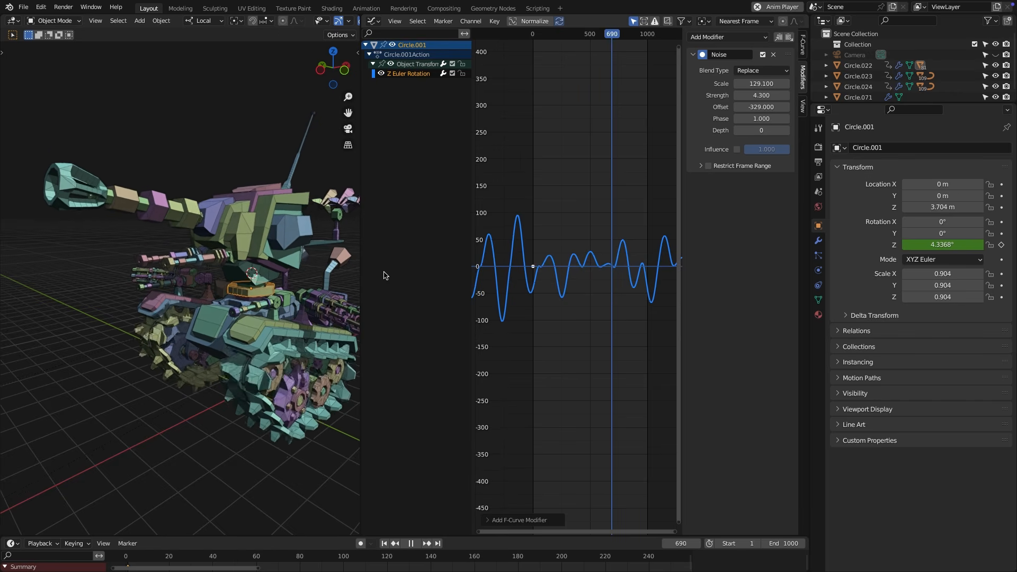
left_click_drag(362, 256, 430, 256)
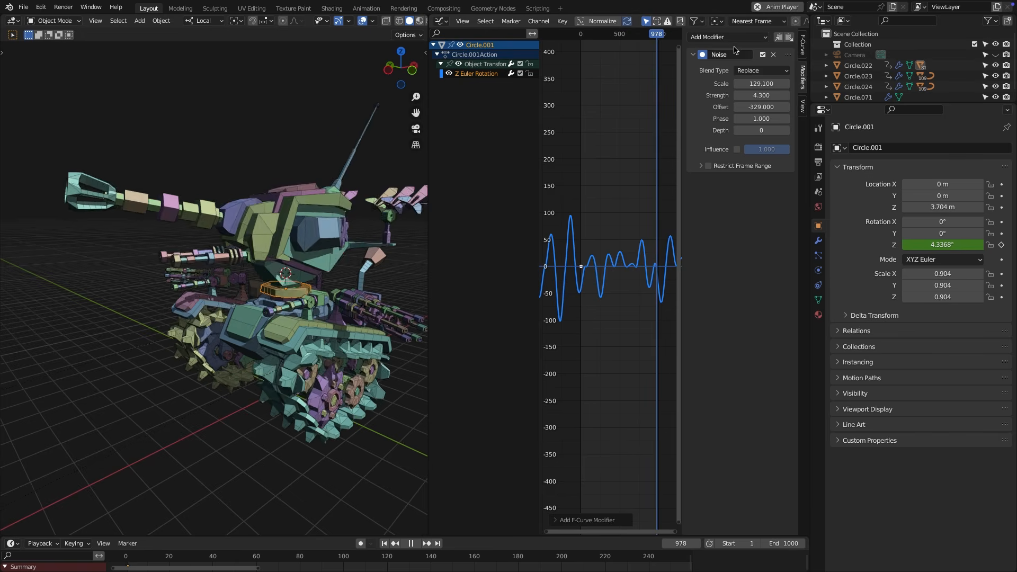
left_click(735, 38)
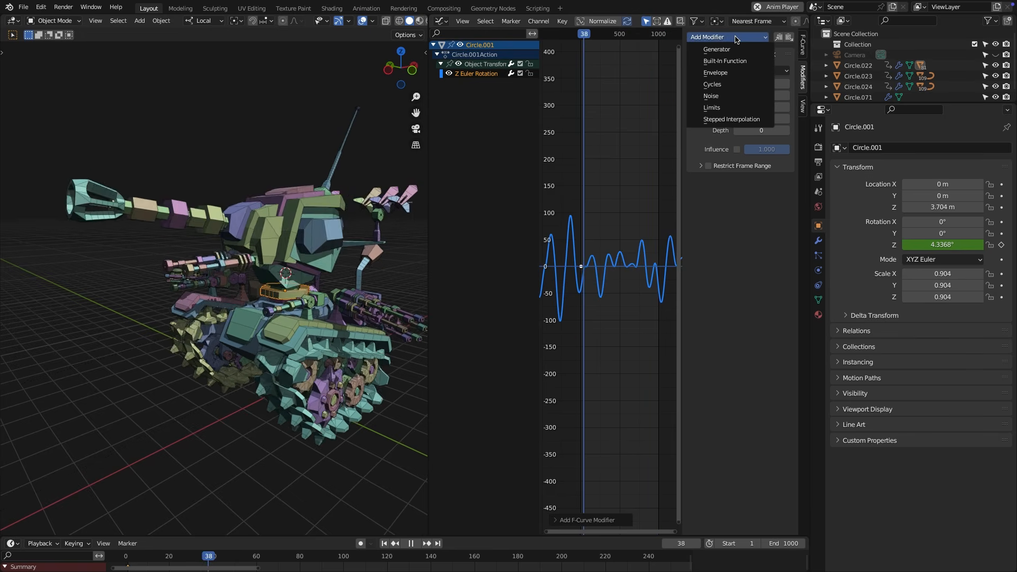
left_click(728, 98)
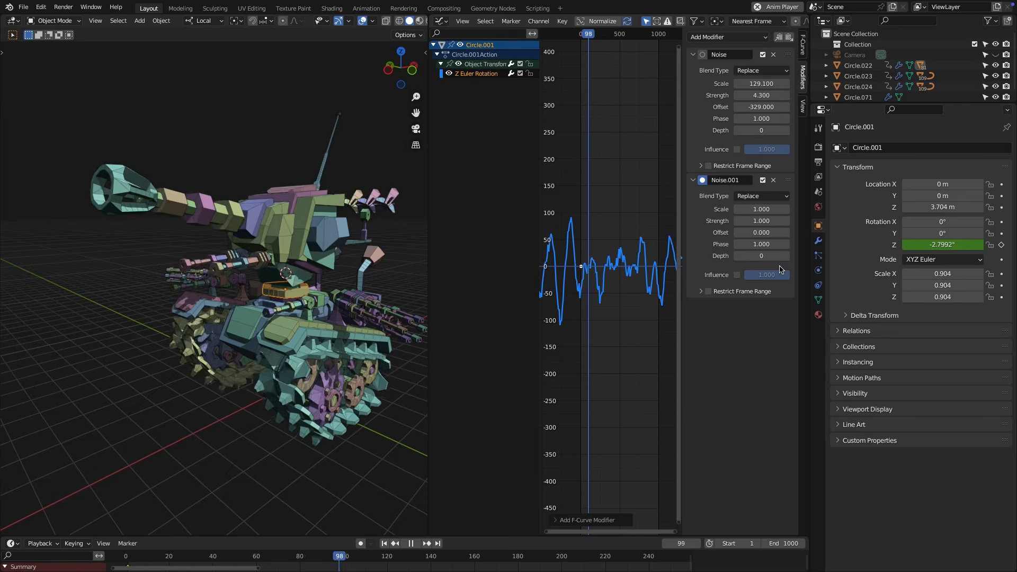
left_click(757, 196)
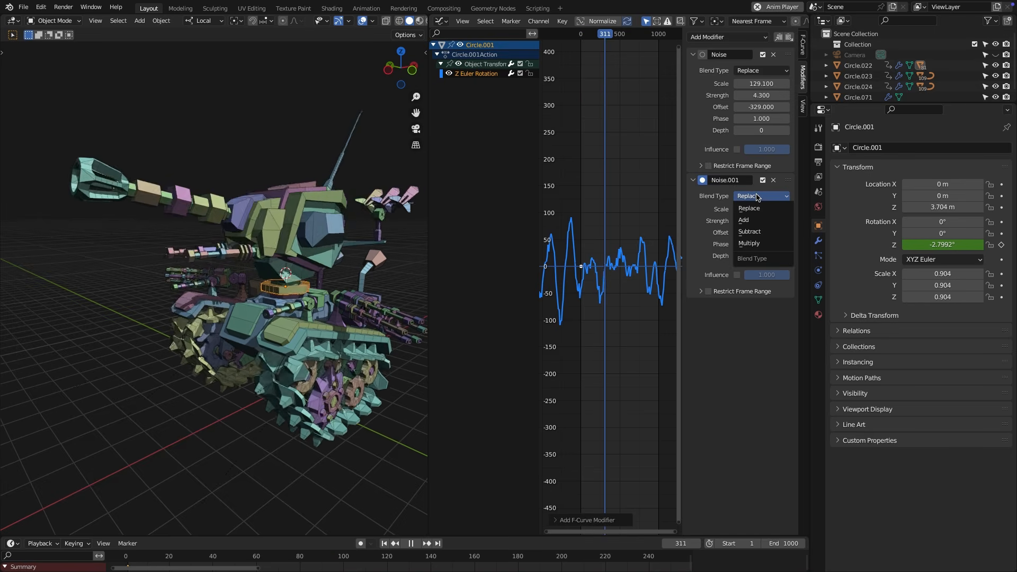
left_click(760, 223)
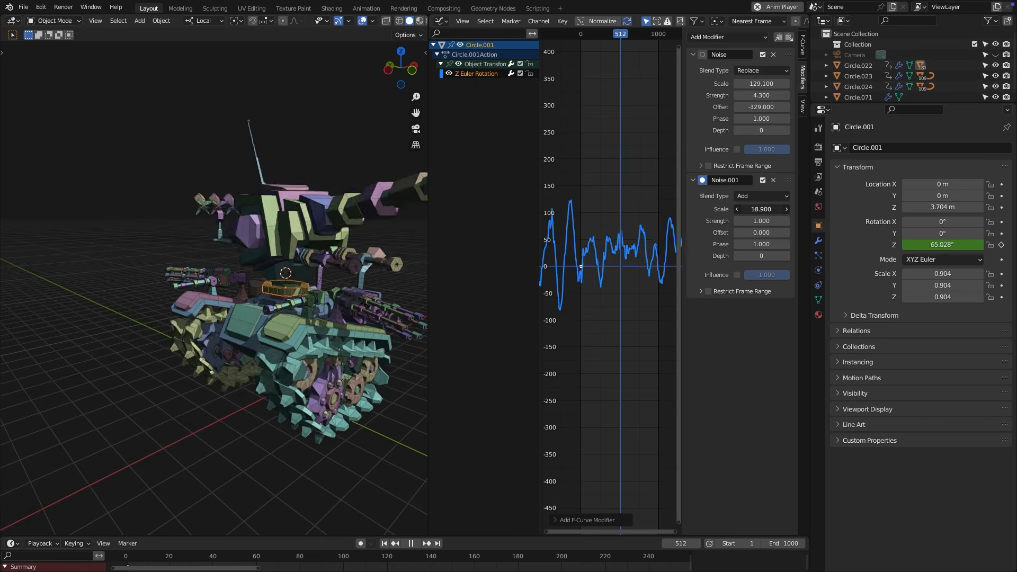
left_click_drag(761, 210, 811, 209)
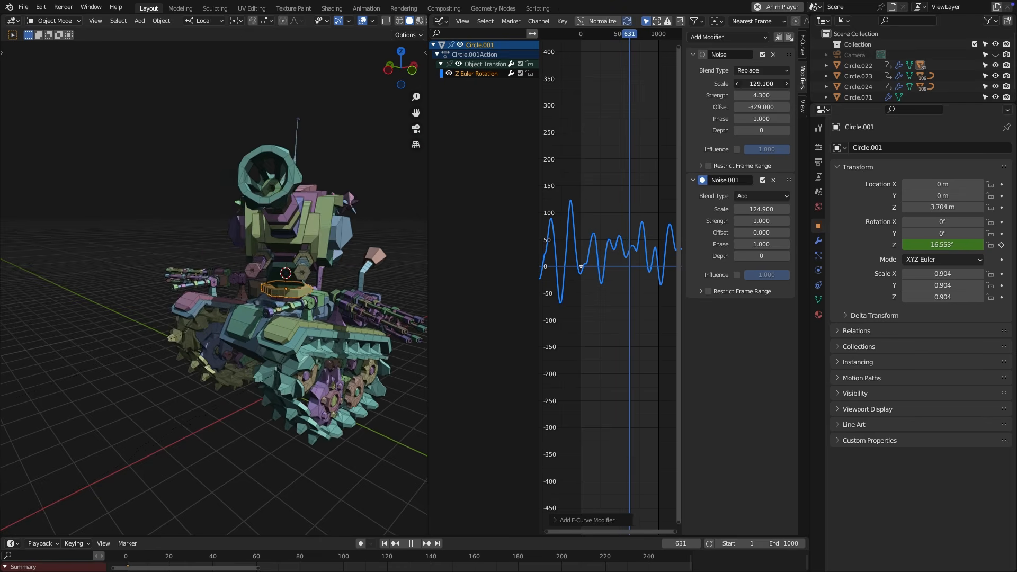
Step: Retune the neck ring's first Noise modifier to scale 276.9, strength 8 and offset 325.9
left_click_drag(761, 84, 841, 83)
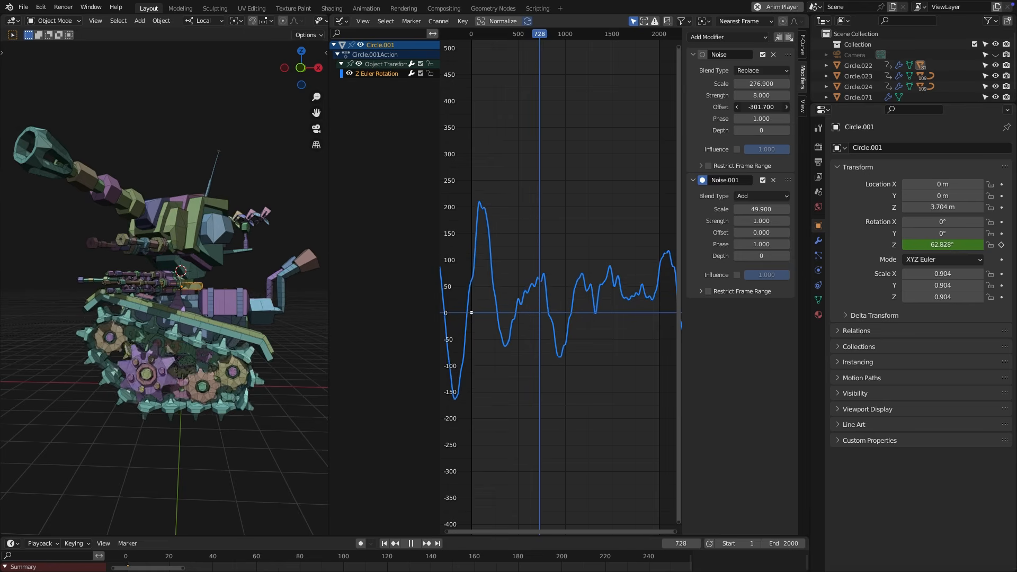
left_click_drag(762, 106, 800, 106)
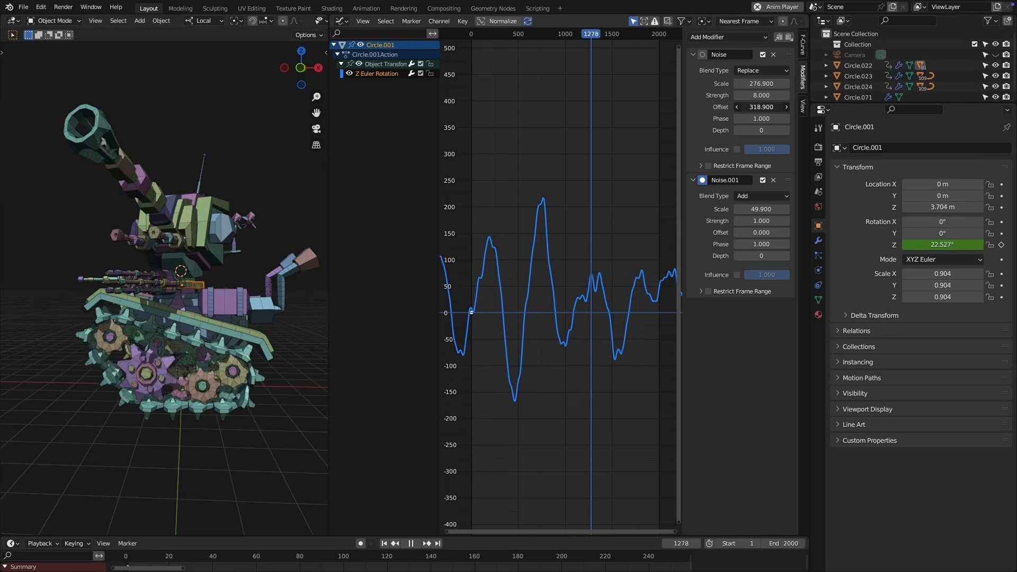
left_click_drag(762, 107, 774, 107)
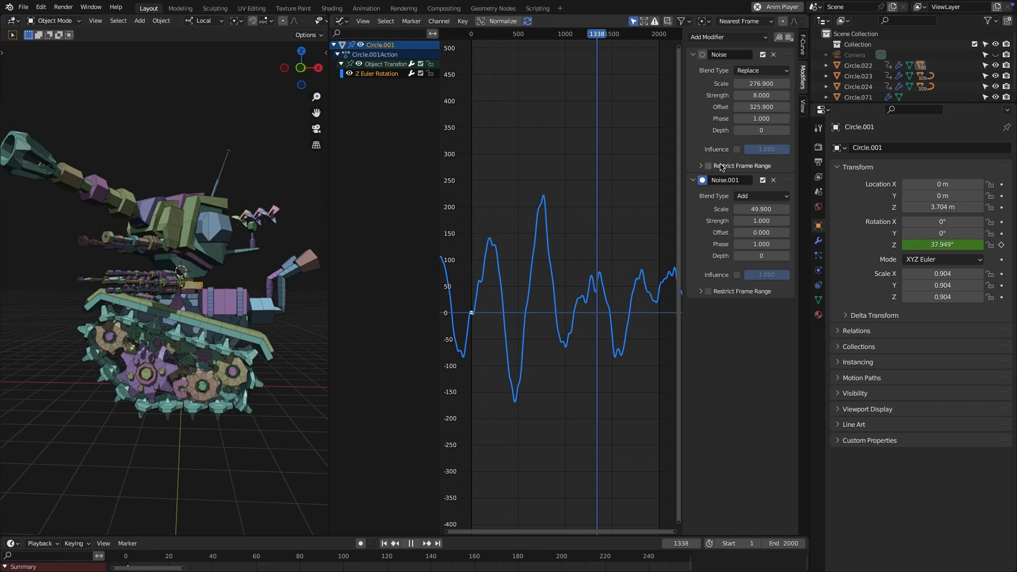
Step: Extend the animation's end frame to 3000 and review the turret's motion from several angles during playback
middle_click_drag(591, 426, 562, 471)
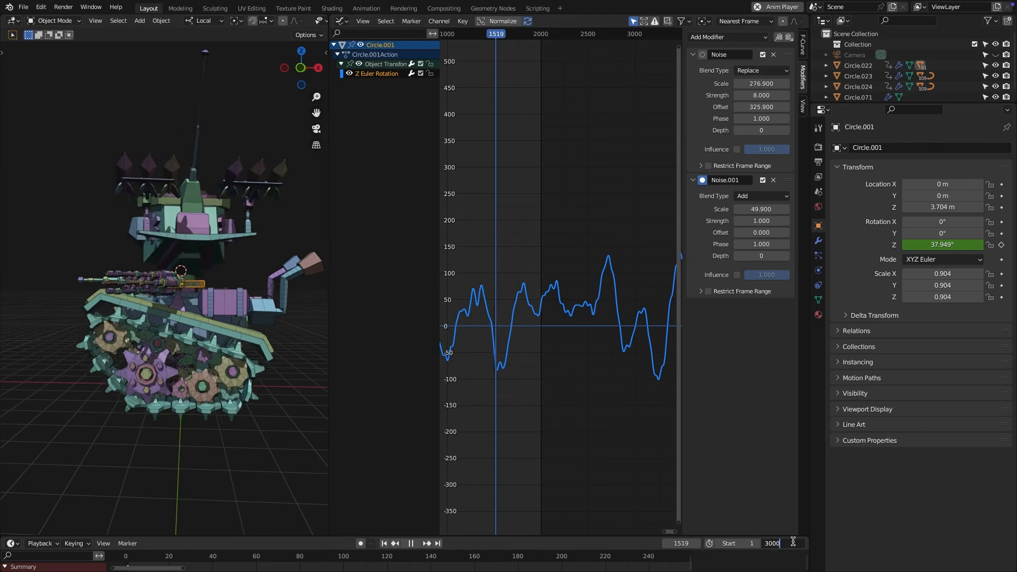
key("Return")
middle_click_drag(548, 330, 631, 348)
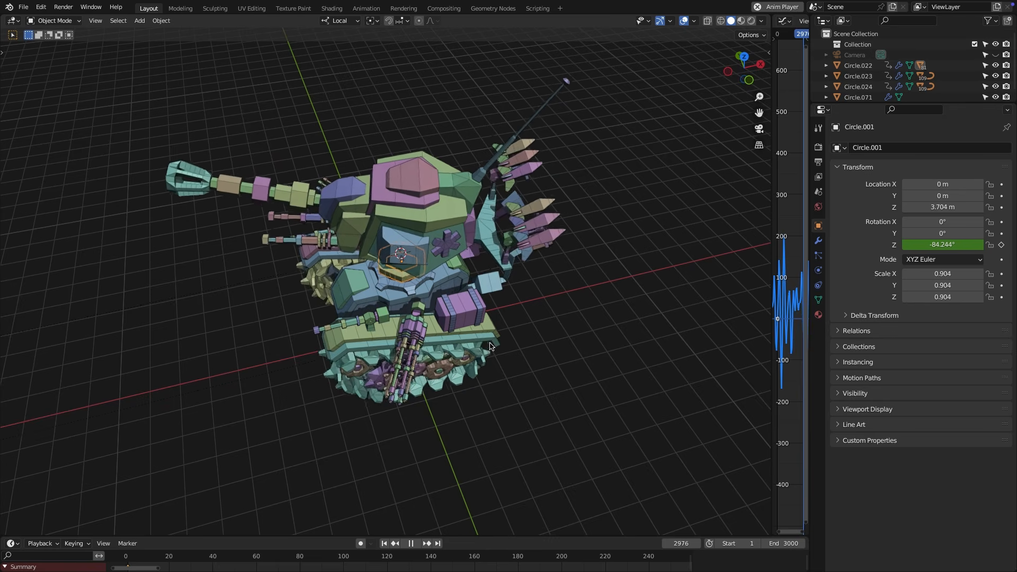
middle_click_drag(497, 346, 518, 305)
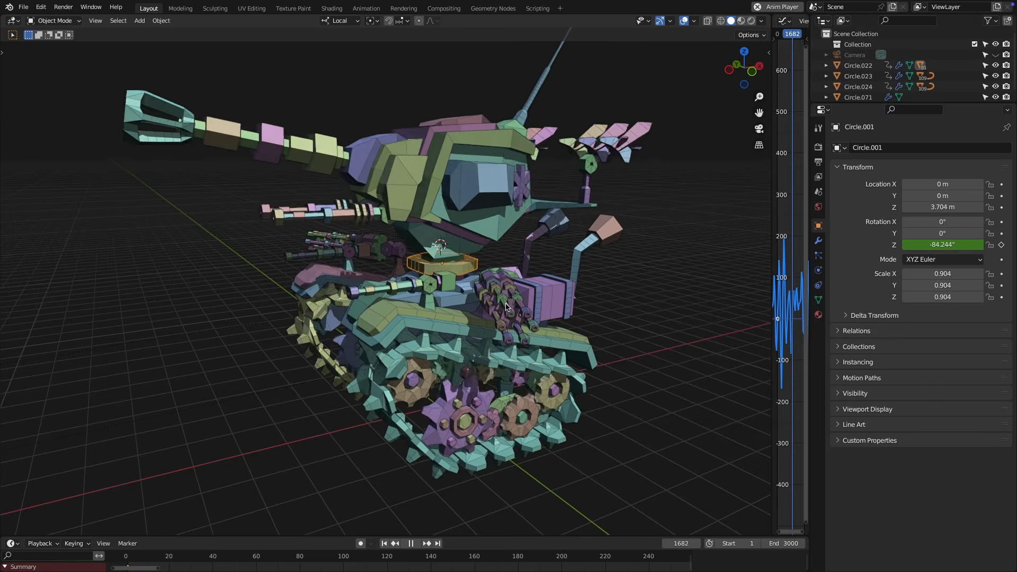
middle_click_drag(445, 325, 542, 278)
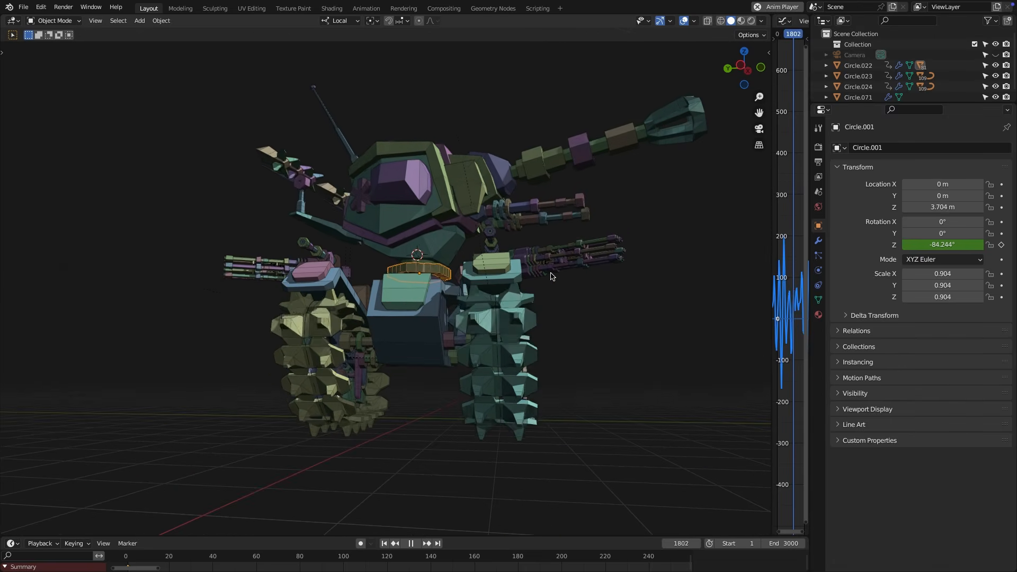
scroll(514, 261, "up", 2)
middle_click_drag(513, 258, 447, 251)
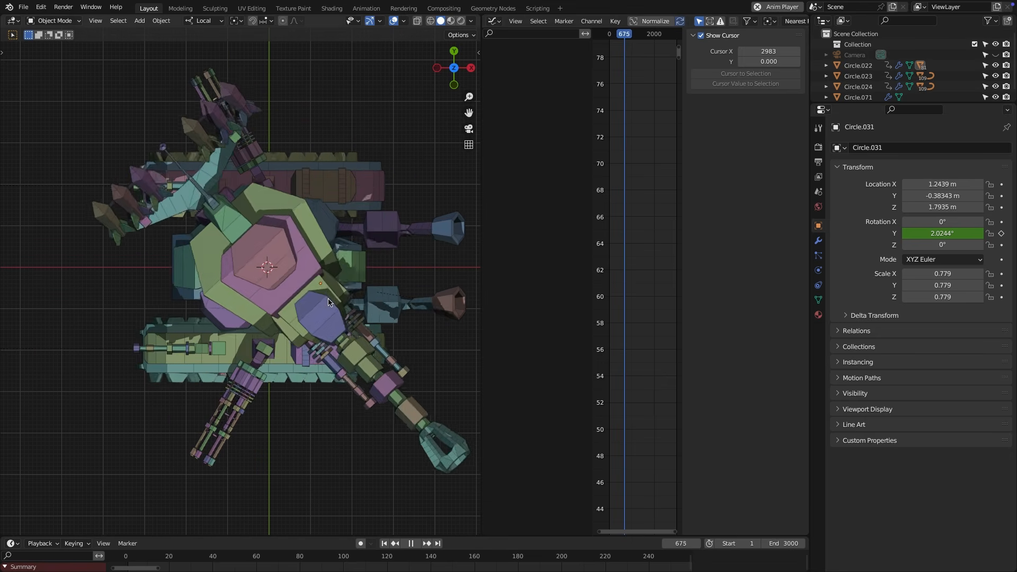
Step: Disable both Noise modifiers on the neck ring's Z rotation
middle_click_drag(332, 321, 127, 195)
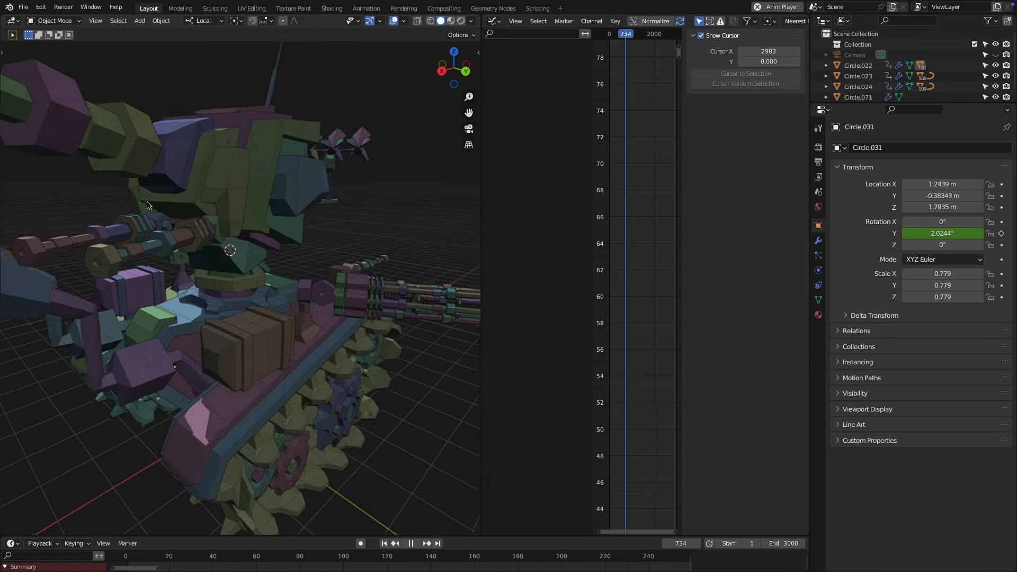
scroll(254, 253, "down", 3)
middle_click_drag(252, 253, 134, 301, "shift")
scroll(324, 289, "up", 1)
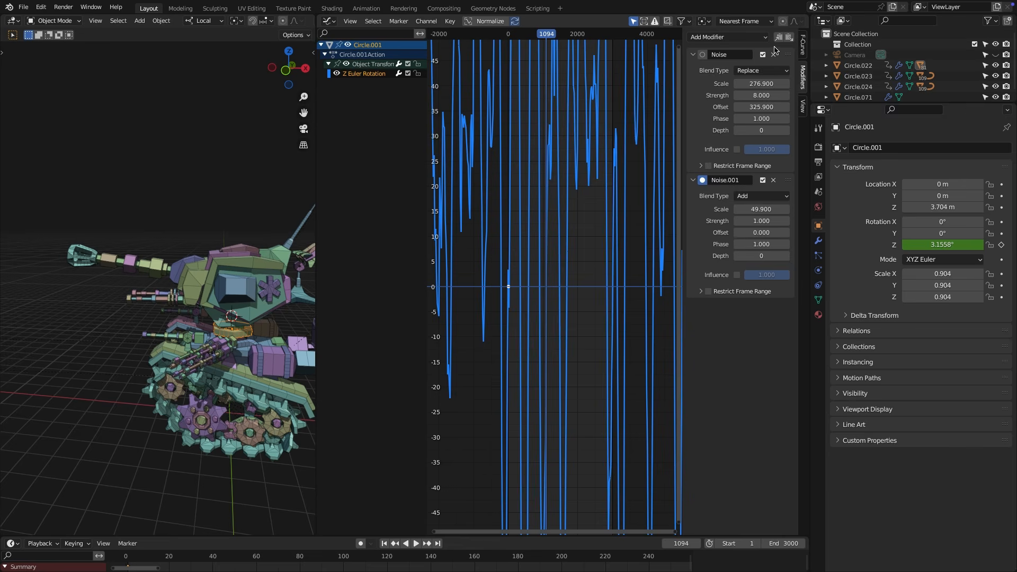
left_click(763, 55)
left_click(763, 180)
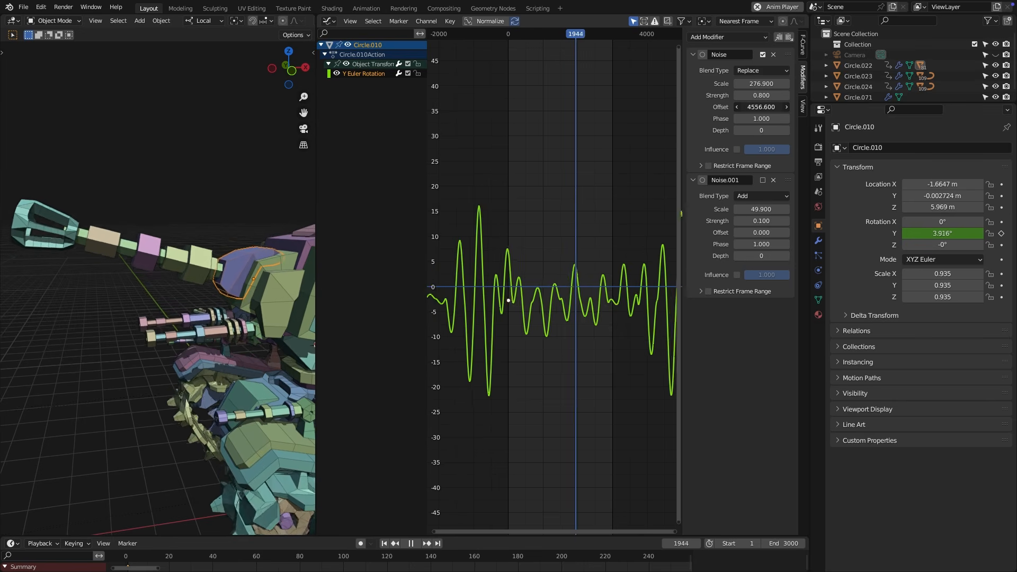
Step: Set the cannon base's first Noise modifier to offset 6833.6 and strength 0.7, play the animation and enable its second Noise modifier
left_click(553, 38)
left_click_drag(553, 40, 560, 43)
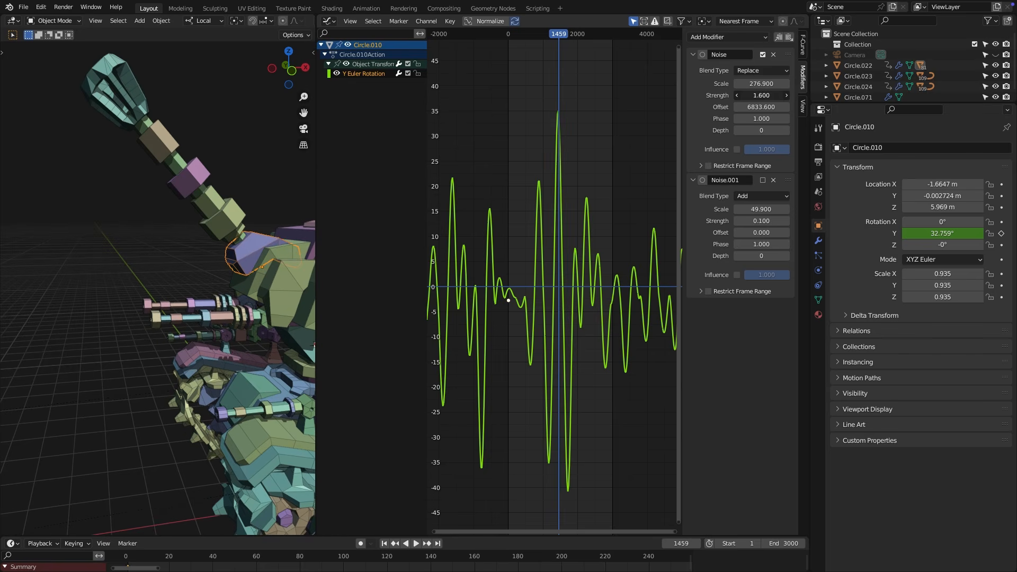
left_click_drag(762, 96, 755, 95)
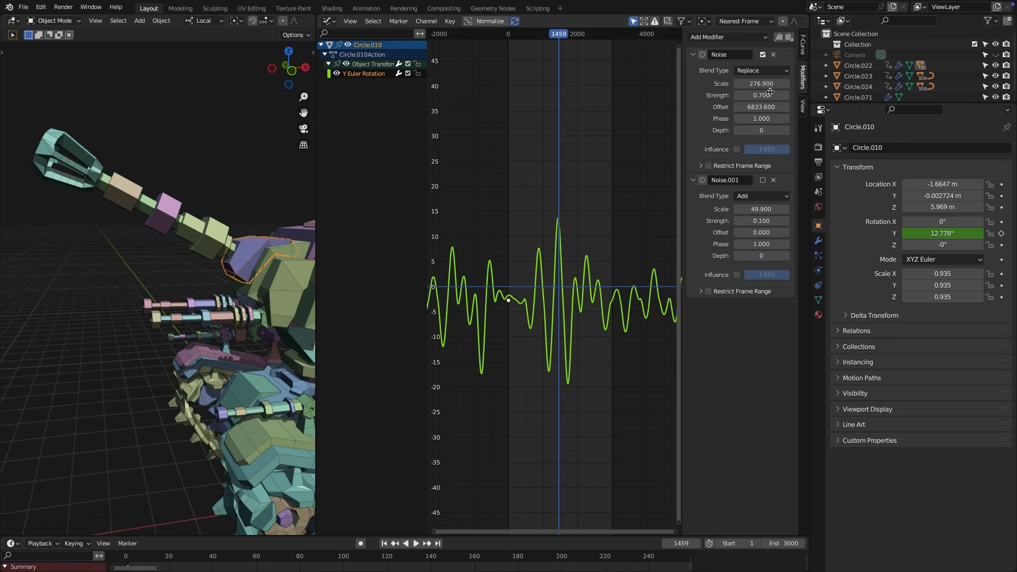
key("space")
left_click(764, 180)
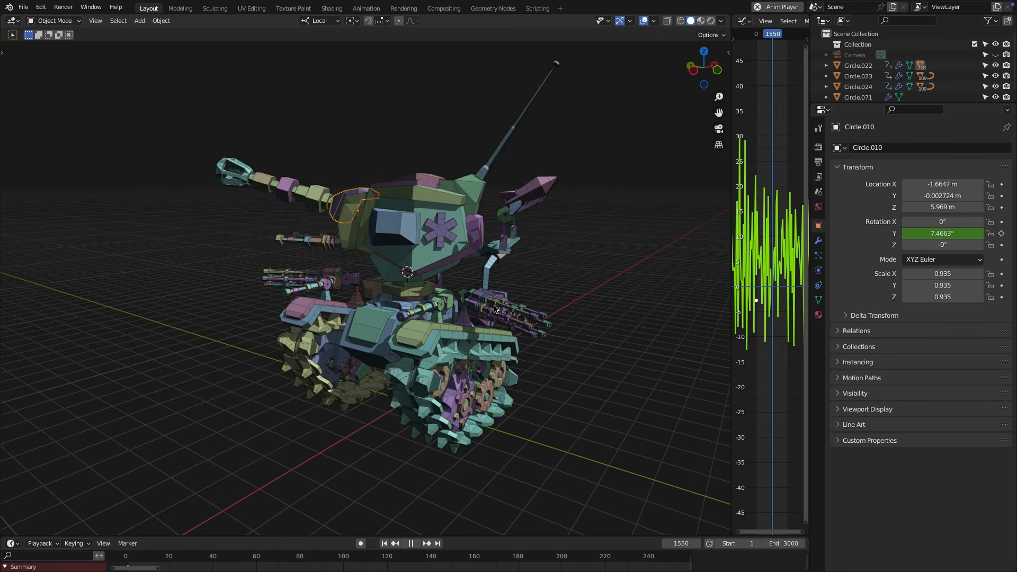
Step: Examine the cannon and turret motion from several sides while the animation plays
middle_click_drag(518, 310, 460, 304)
scroll(493, 304, "up", 1)
scroll(461, 304, "down", 2)
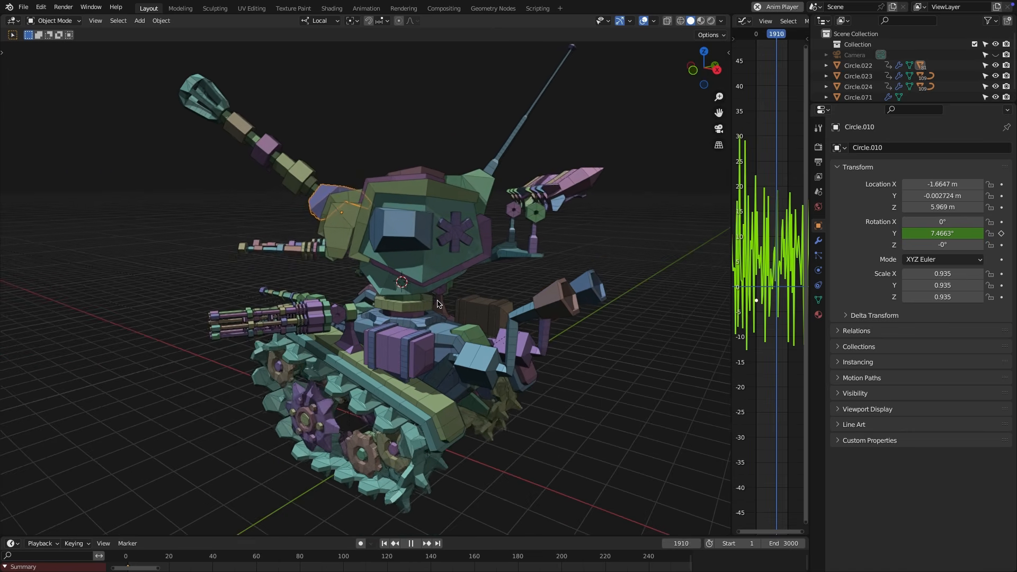
middle_click_drag(415, 302, 539, 303)
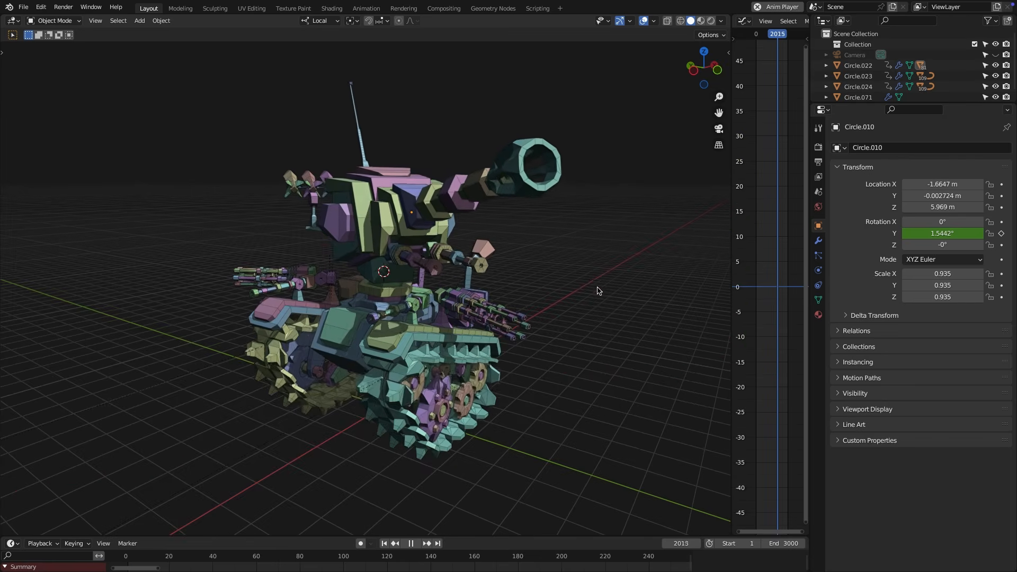
middle_click_drag(546, 310, 441, 393)
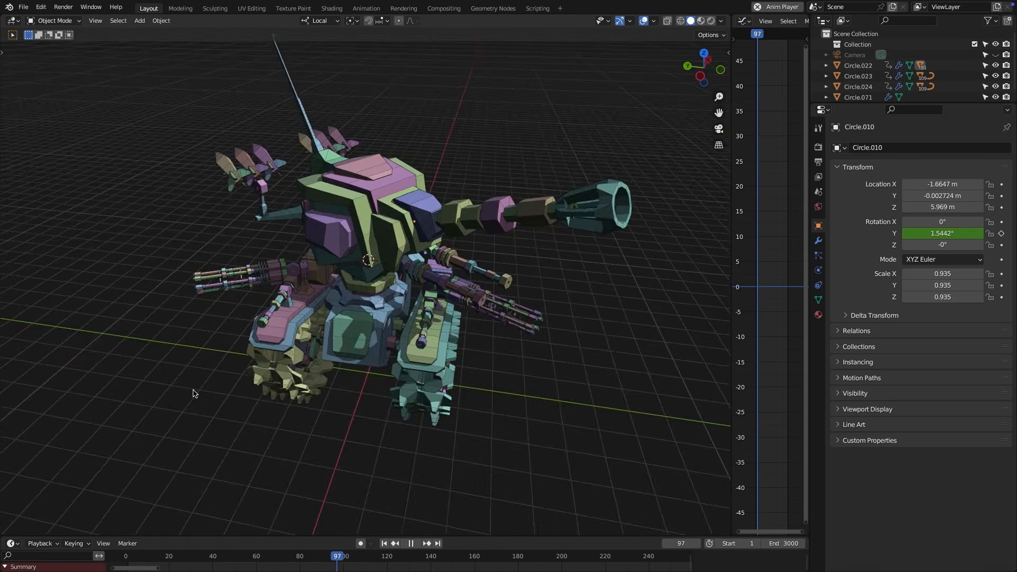
middle_click_drag(194, 393, 497, 331)
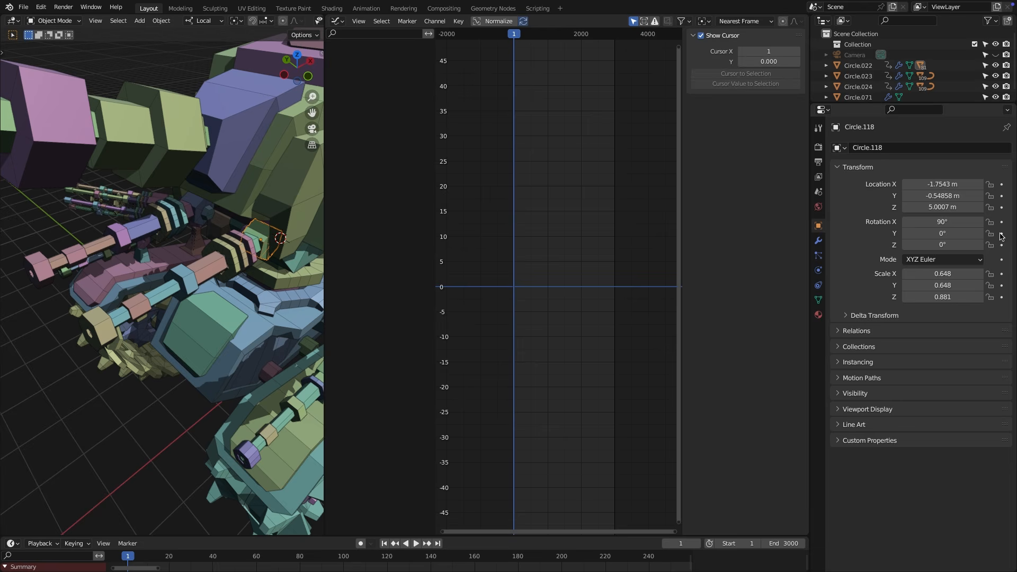
Step: Keyframe the near small gun mount's Y rotation at frame 1 and add a Noise modifier with scale 84.7 during playback
left_click(1002, 234)
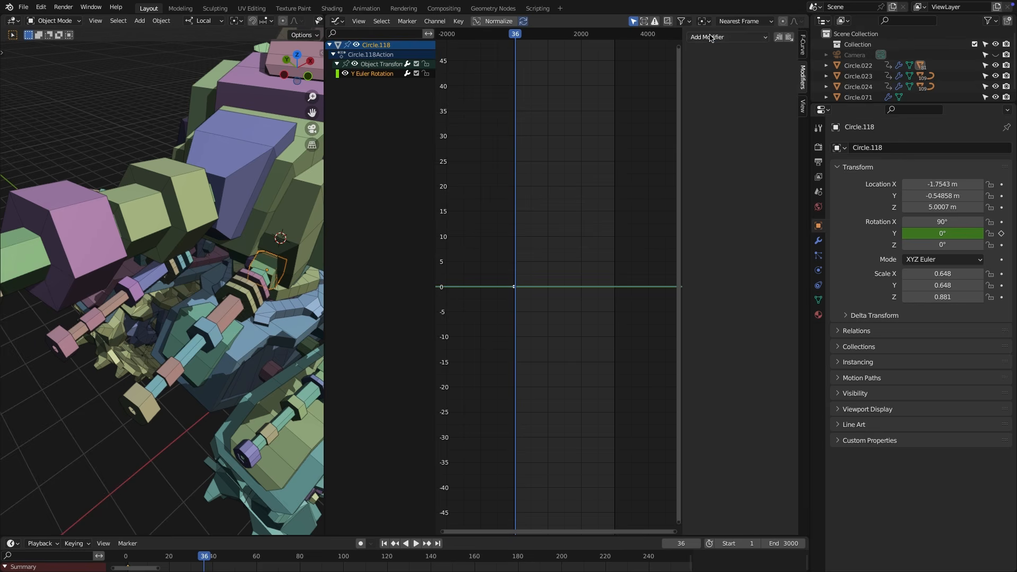
left_click(722, 97)
key("space")
middle_click_drag(222, 296, 239, 307)
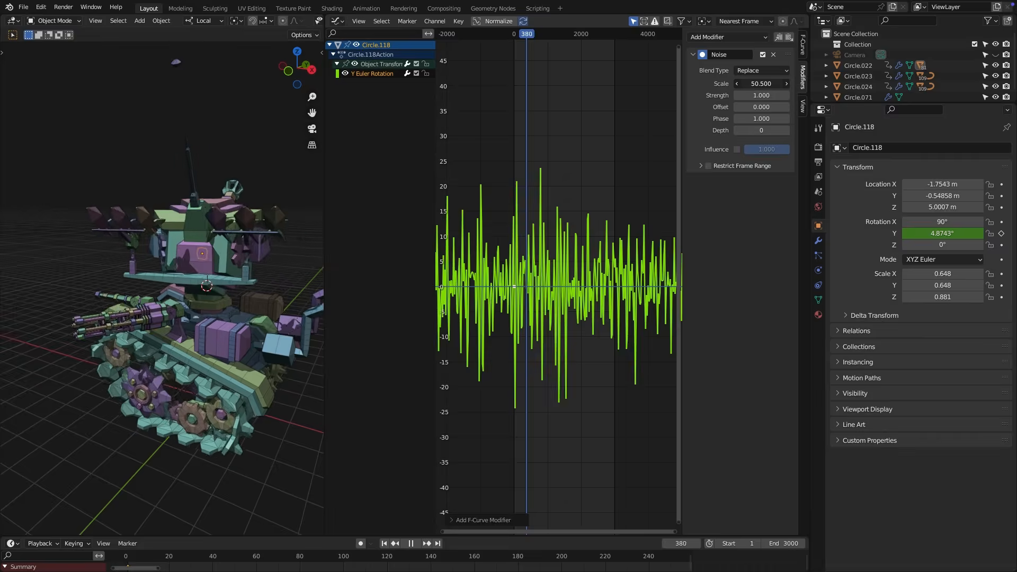
left_click_drag(761, 84, 795, 84)
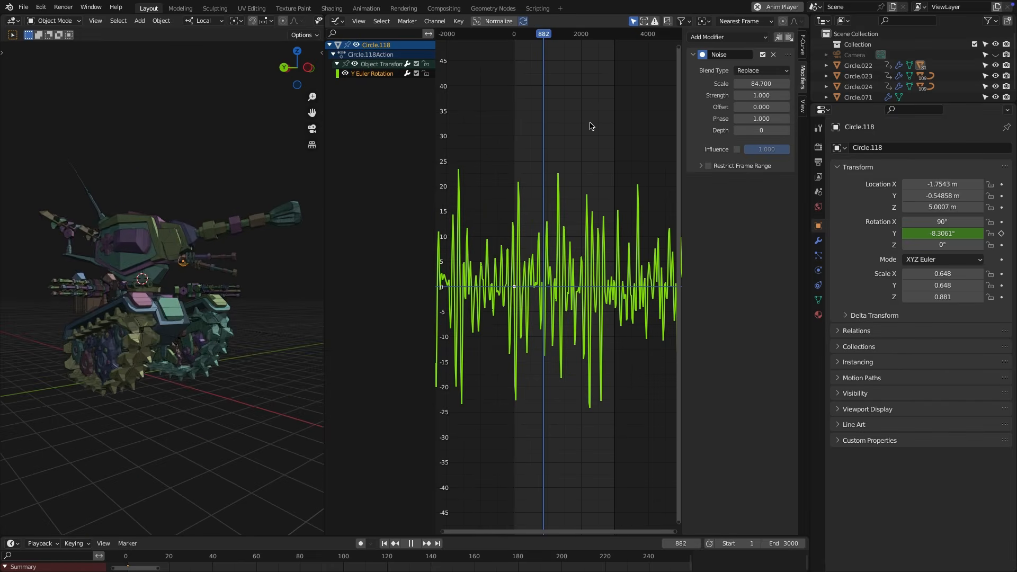
Step: Keyframe the other small gun mount's Y rotation at frame 1, paste the copied Noise modifier onto it and play the animation
middle_click_drag(153, 276, 170, 297)
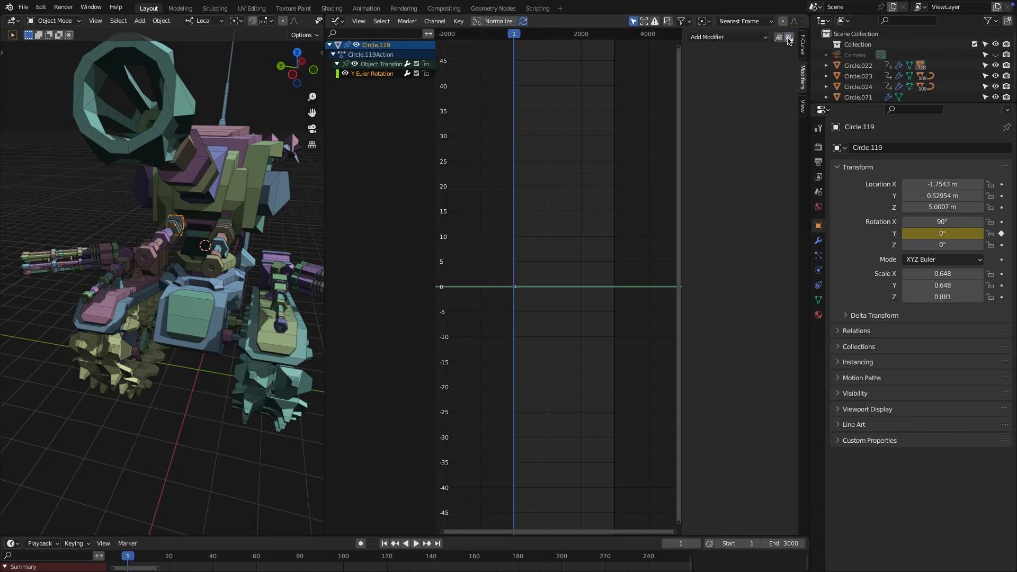
left_click(789, 37)
key("space")
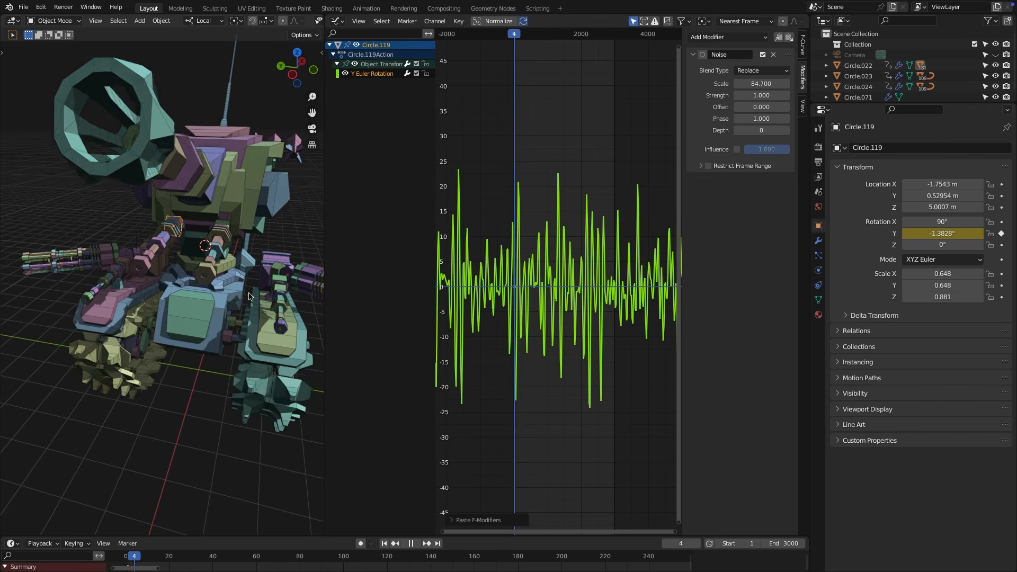
middle_click_drag(195, 339, 171, 309)
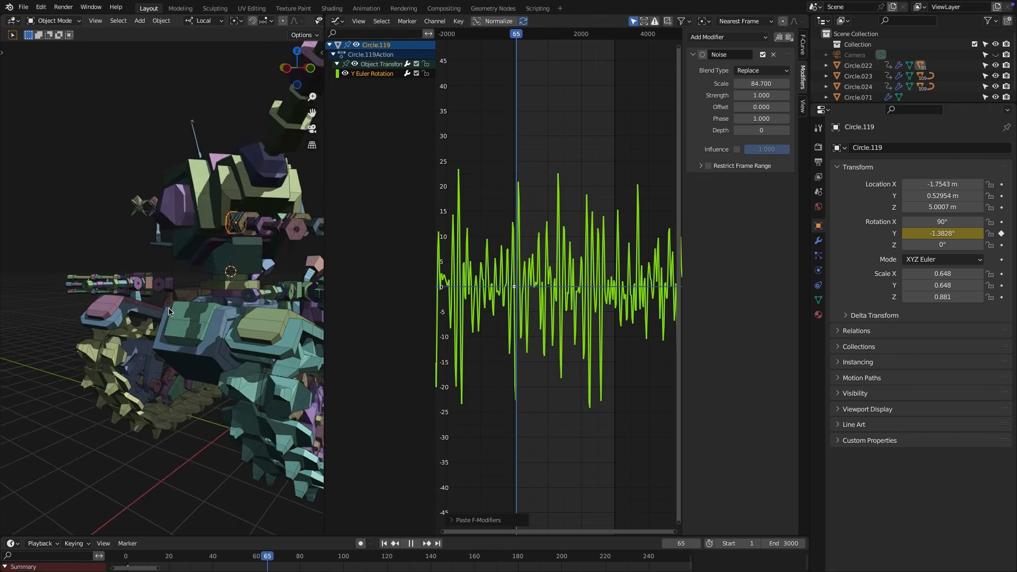
left_click_drag(325, 335, 655, 331)
scroll(505, 331, "up", 2)
middle_click_drag(507, 331, 126, 324)
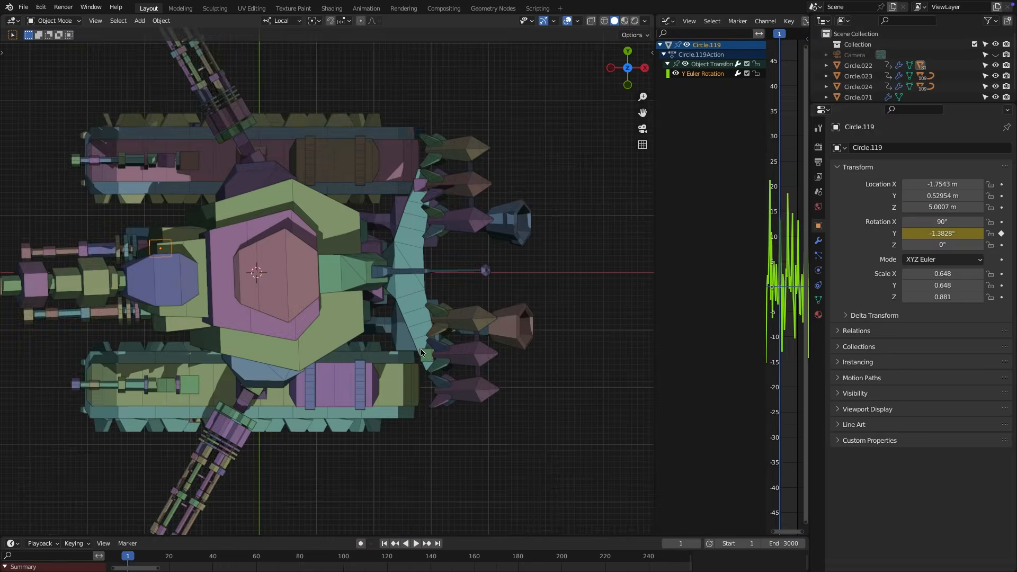
Step: Select the green joint under the near missile cluster, test rotating it about its Y axis and undo the rotation
scroll(422, 352, "up", 5)
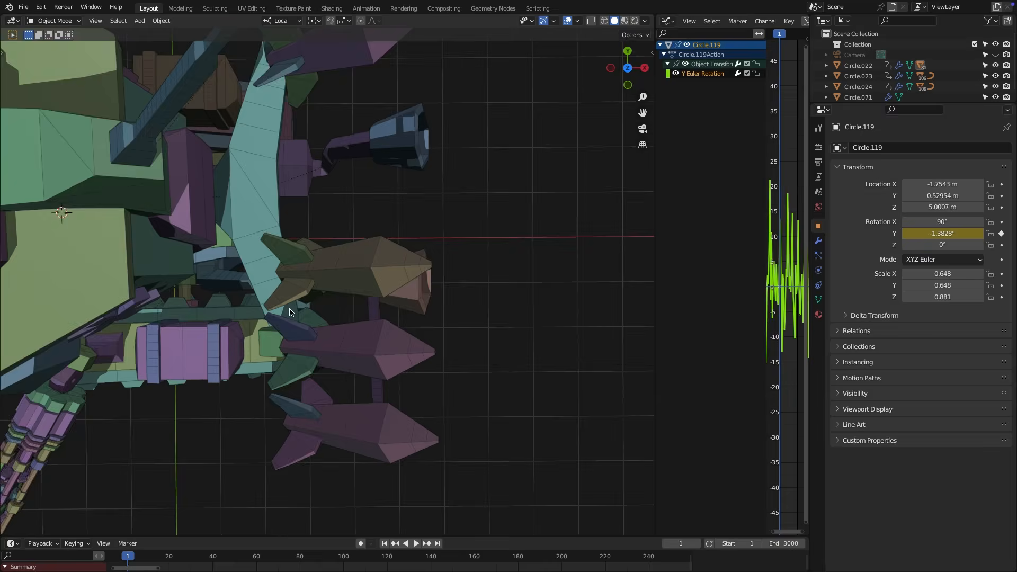
middle_click_drag(290, 313, 370, 342)
left_click(342, 338)
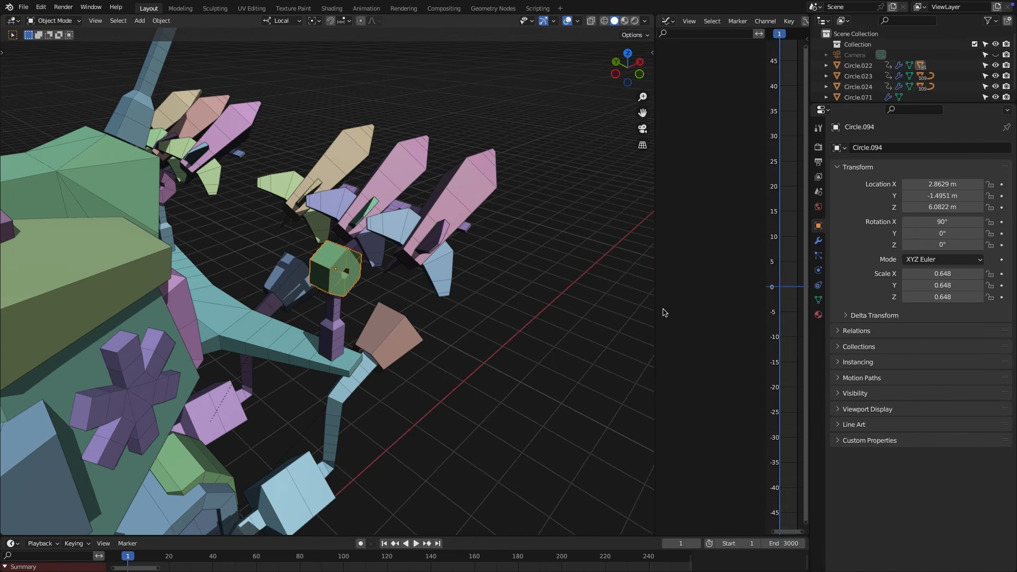
mouse_move(936, 233)
left_mouse_down()
mouse_move(954, 233)
mouse_move(912, 233)
mouse_move(921, 233)
left_mouse_up()
key("ctrl+z")
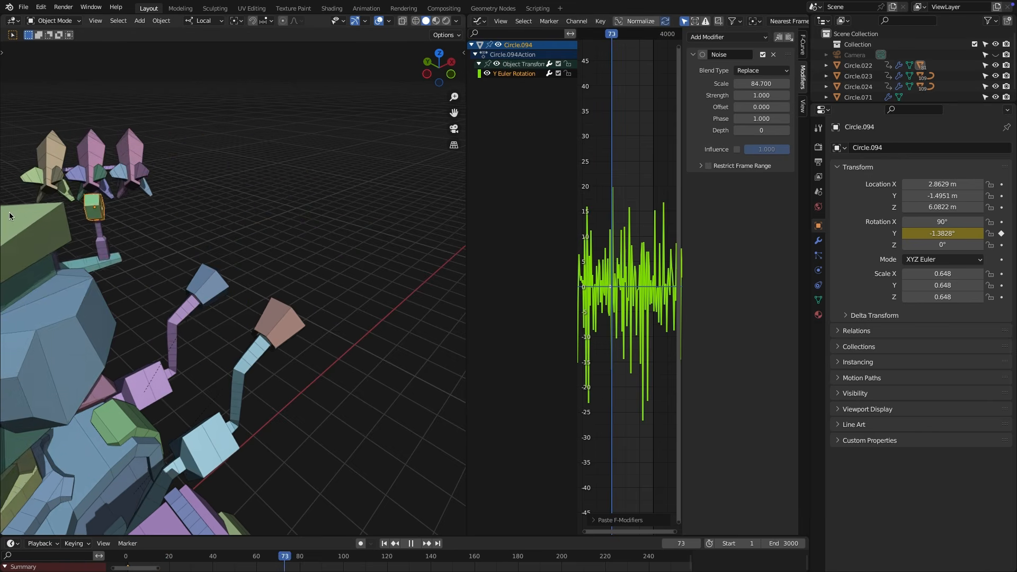
Step: Paste the missile rack joint's Noise modifier with scale 84.7, strength 2 and offset 190.6 onto the other rack joint's Y rotation and play
key("space")
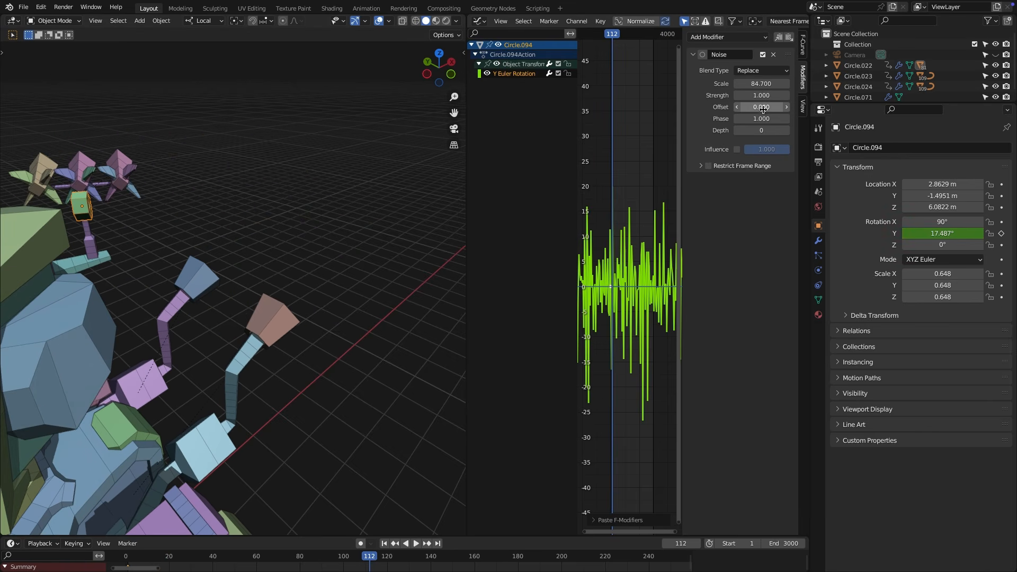
left_click_drag(763, 107, 319, 174)
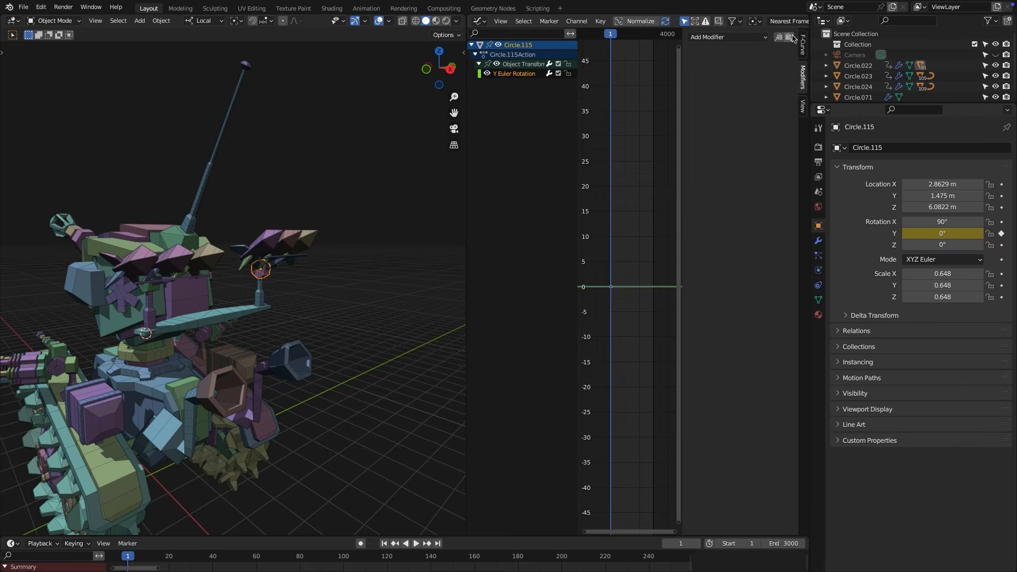
left_click(790, 37)
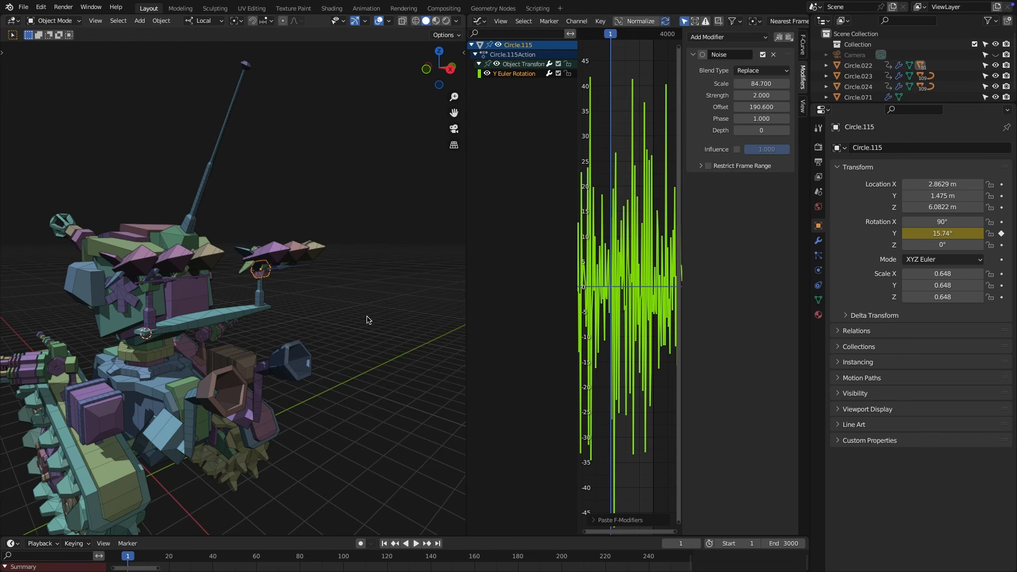
key("space")
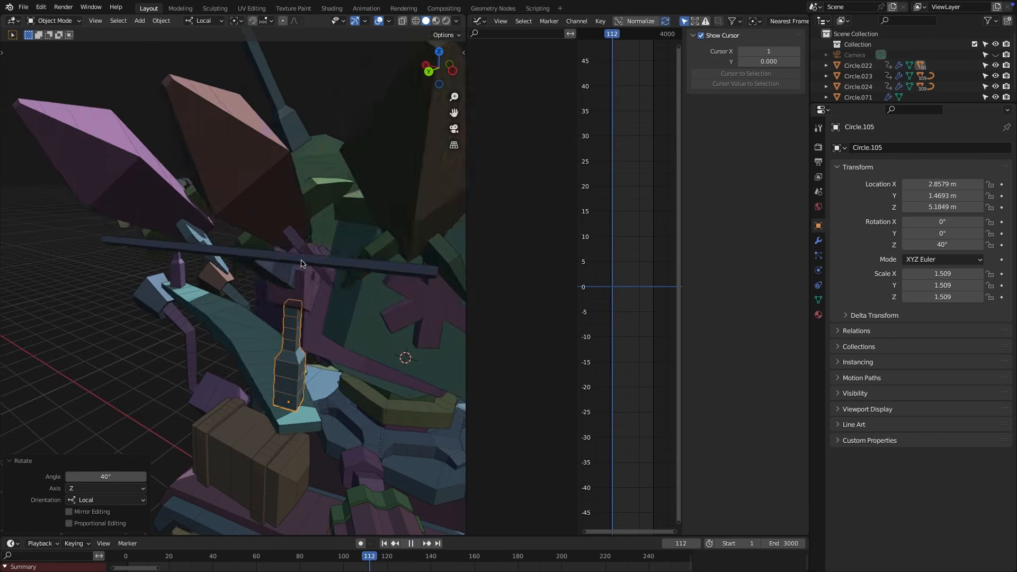
Step: Set the missile rack joint's Noise strength to 1.5 and adjust the Noise strength on the near small gun mount's Z rotation during playback
scroll(322, 281, "down", 3)
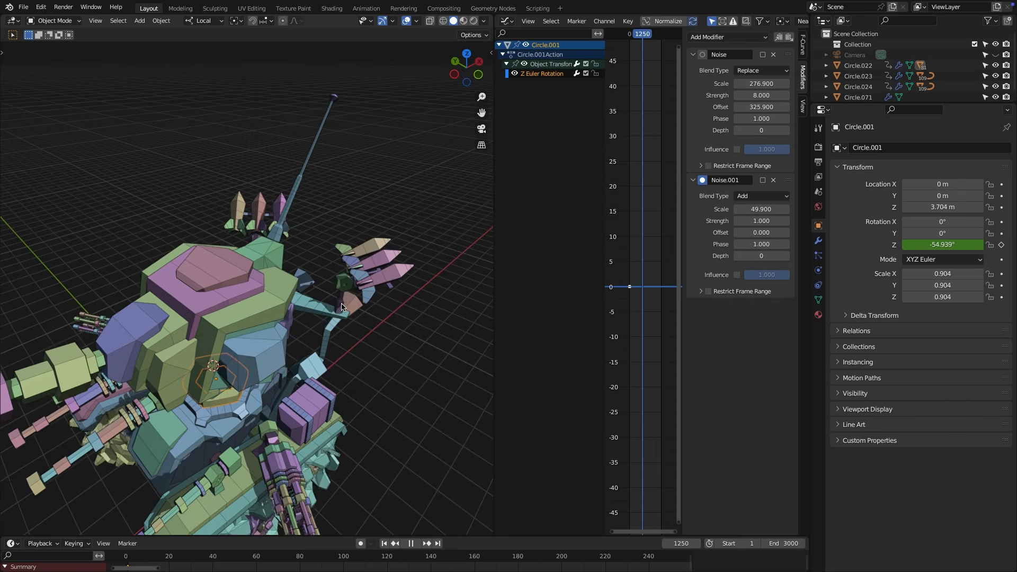
left_click(342, 308)
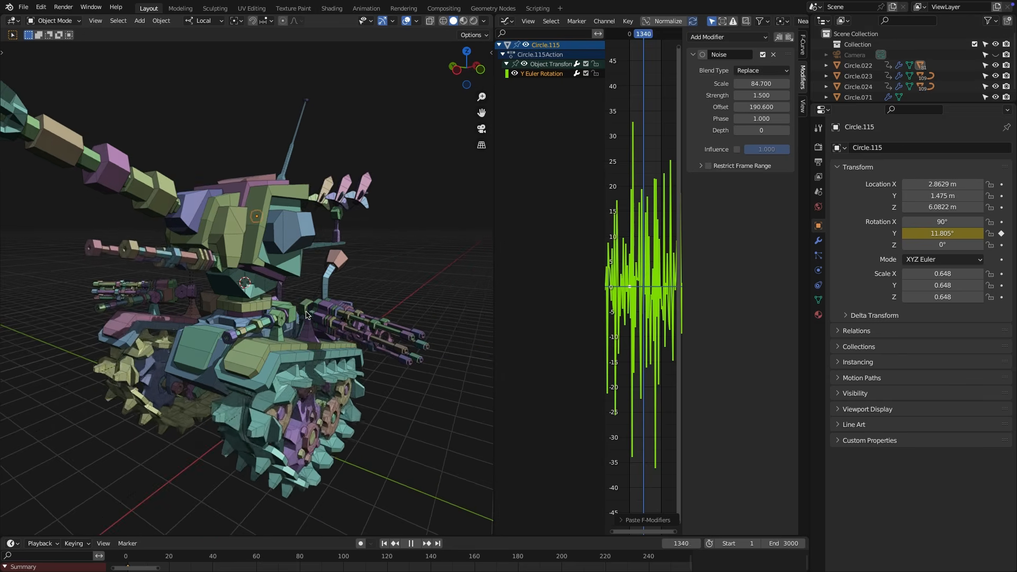
middle_click_drag(259, 295, 131, 311)
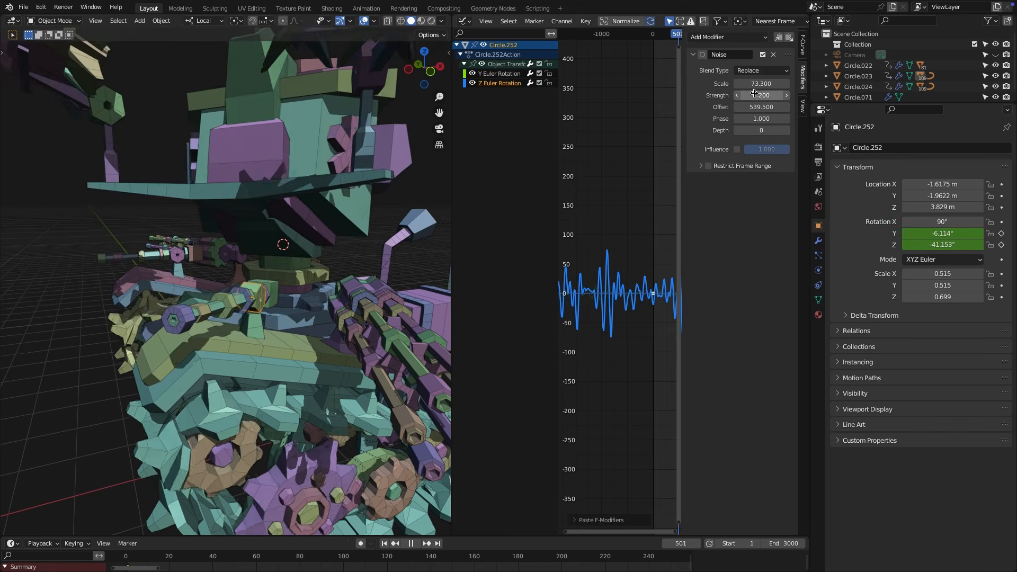
left_click_drag(754, 94, 783, 84)
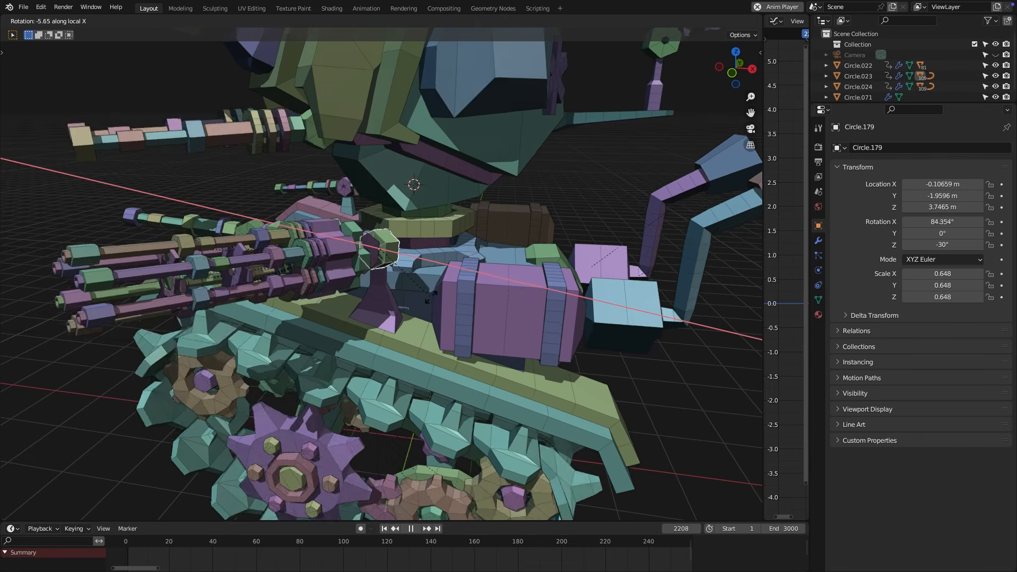
Step: Test rotating the green mount joint of the near rotary gun about its local axes
key("y")
key("y")
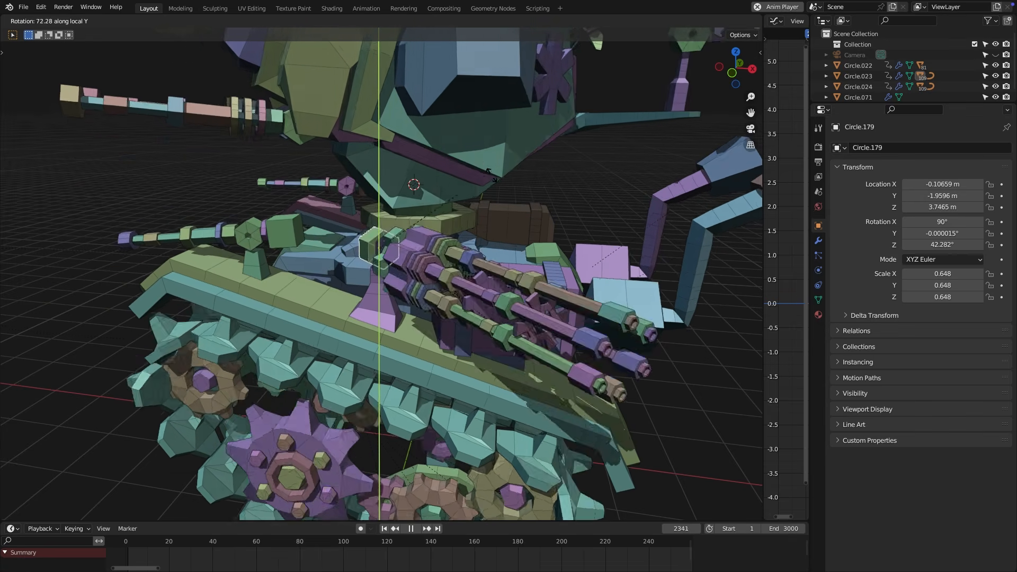
key("z")
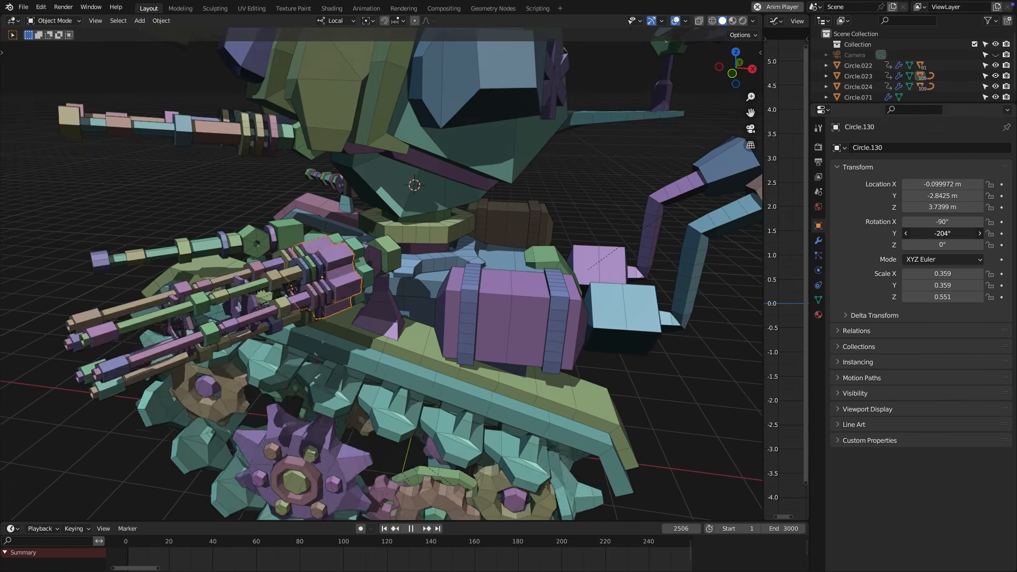
Step: Drive the near rotary gun barrels' Y rotation with #frame * .05 + sin(frame * .05) and check the spin during playback
type("#")
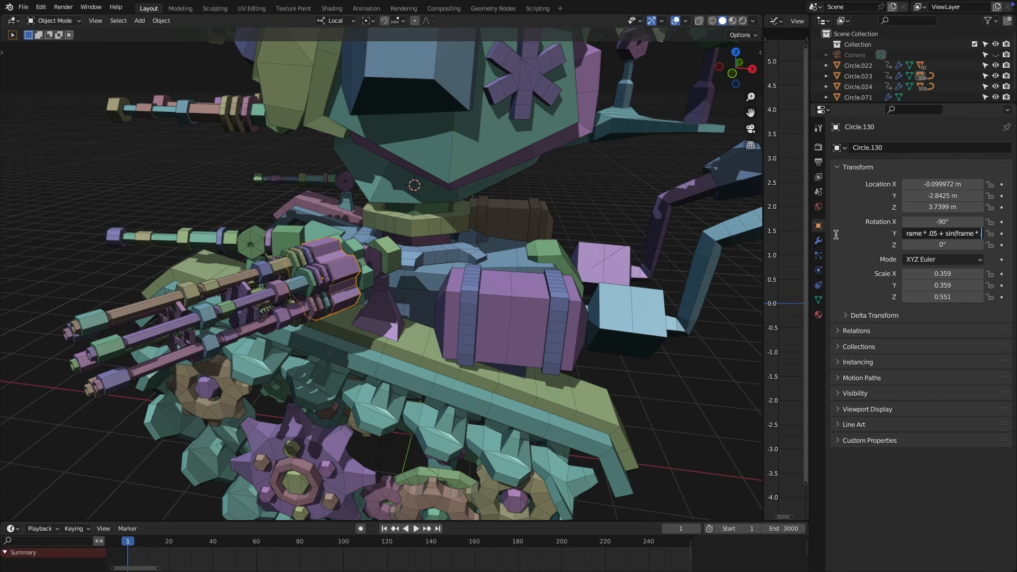
type(")")
key("Return")
key("space")
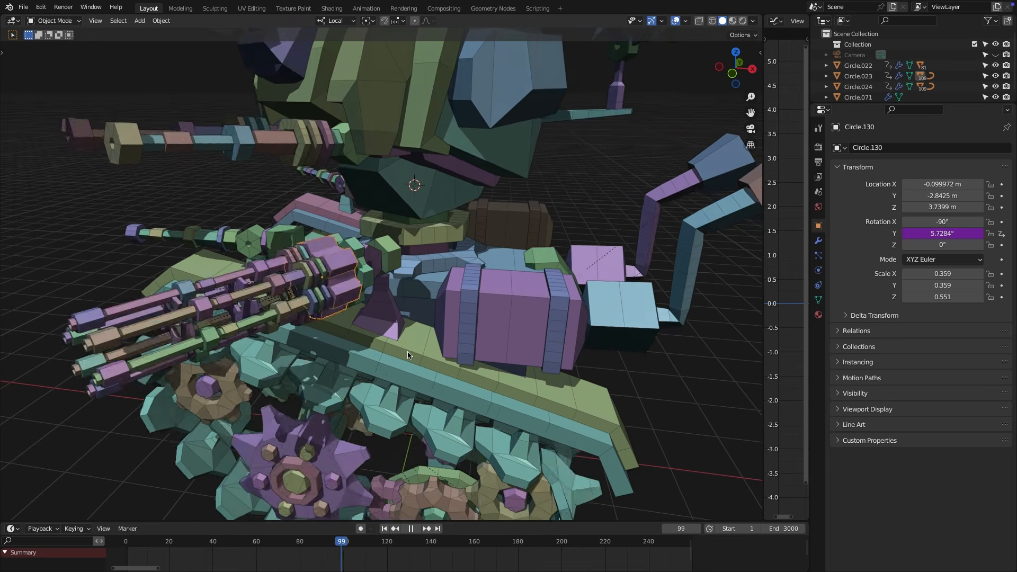
middle_click_drag(407, 348, 483, 299)
scroll(466, 299, "up", 3)
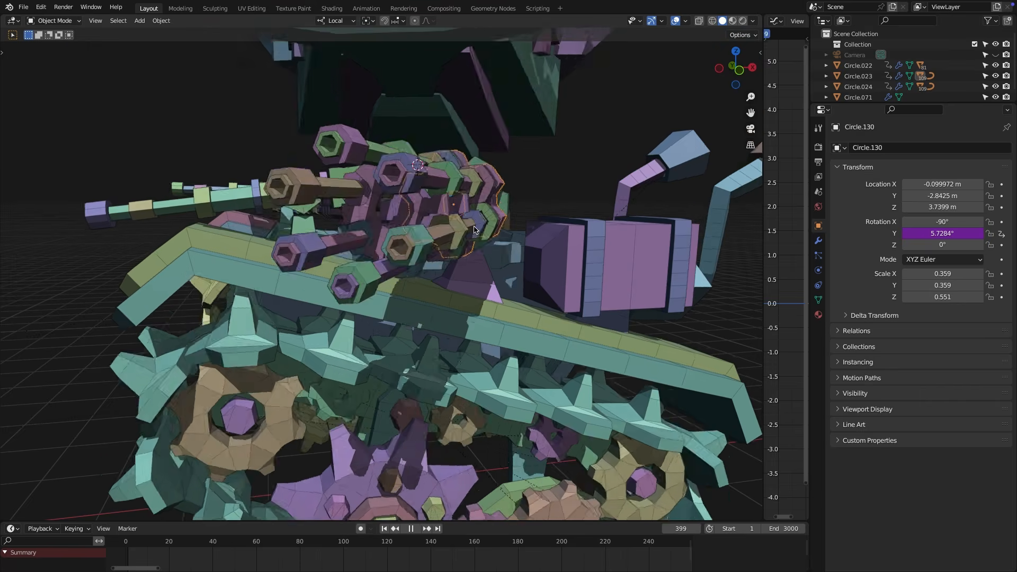
middle_click_drag(478, 243, 444, 252)
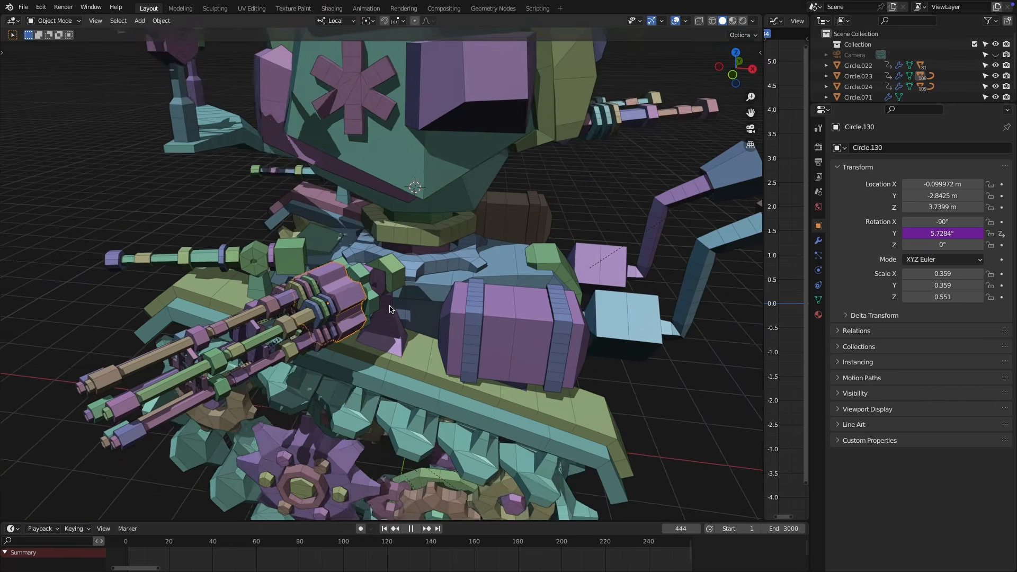
Step: Test the opposite rotary gun barrels' local rotation axes and drive their Y rotation with #frame * .05 + sin(frame * .05)
key("r")
key("x")
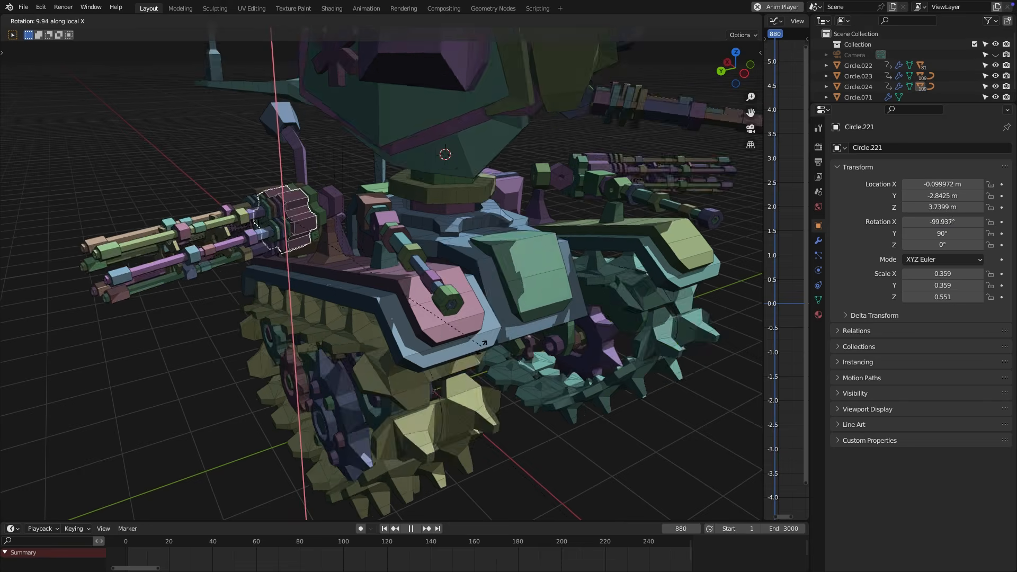
key("y")
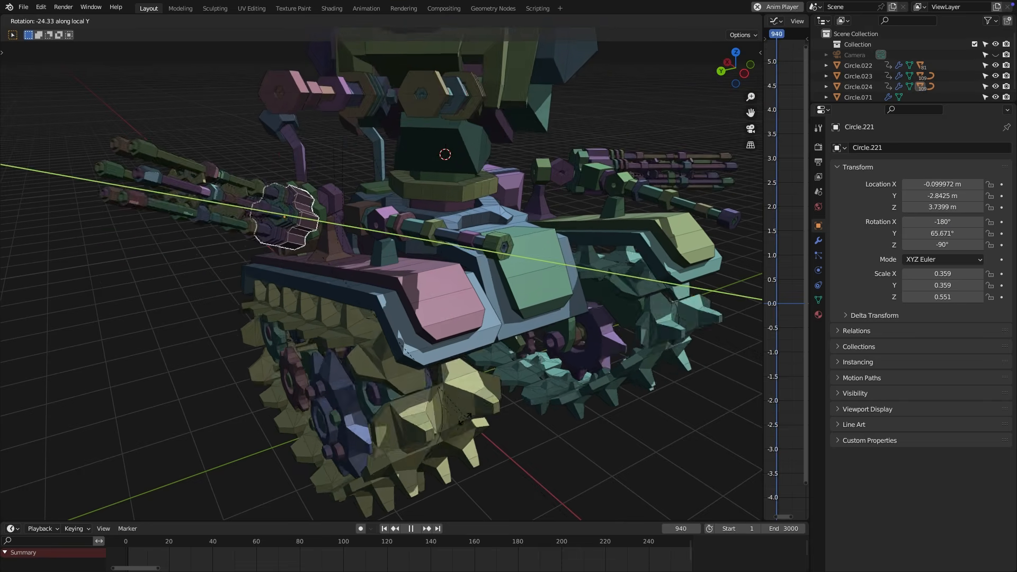
key("z")
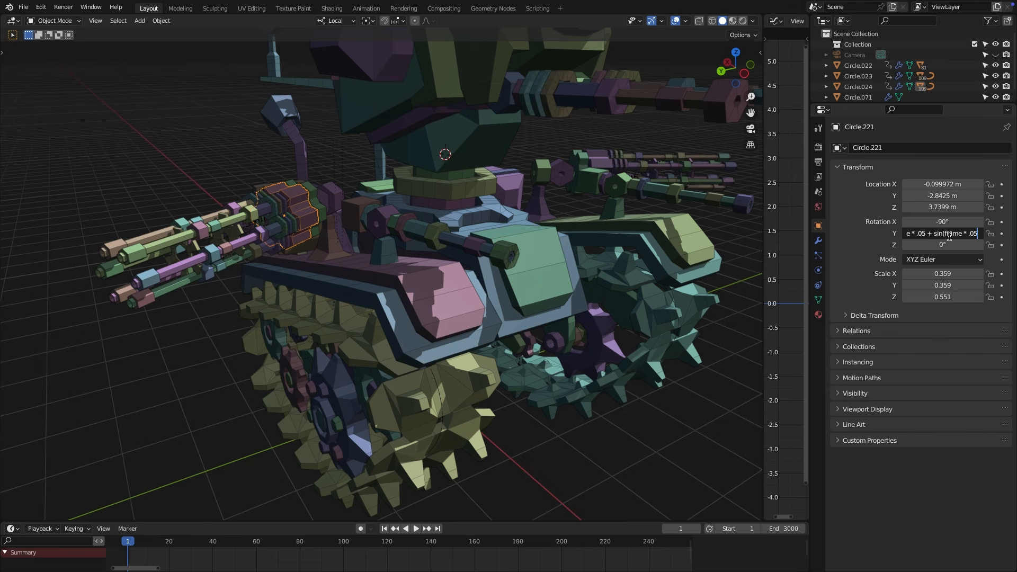
key("space")
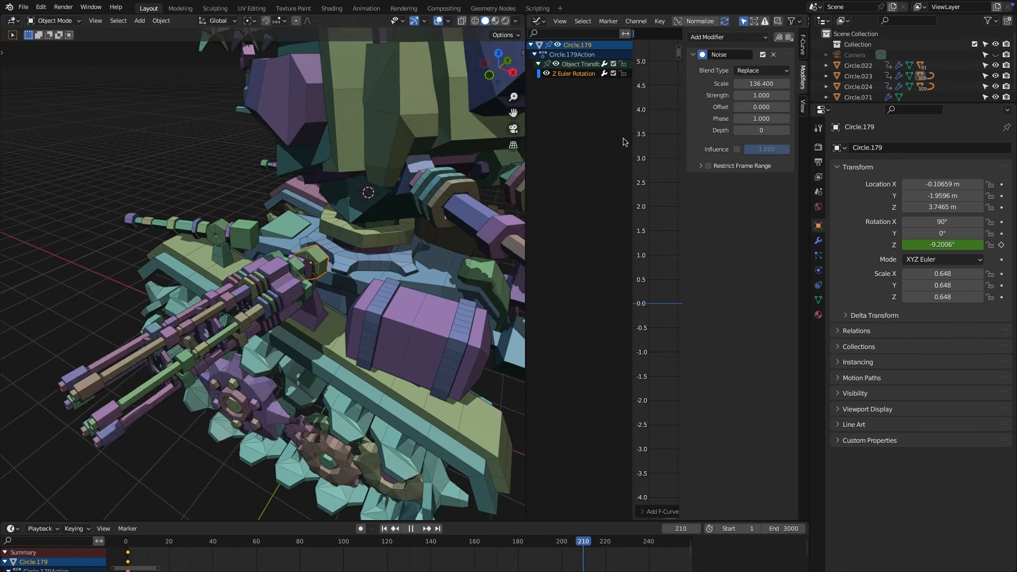
Step: Widen the Graph Editor and adjust the Noise scale on the near rotary gun mount's Z rotation during playback
left_click_drag(527, 172, 411, 175)
left_click_drag(760, 83, 792, 83)
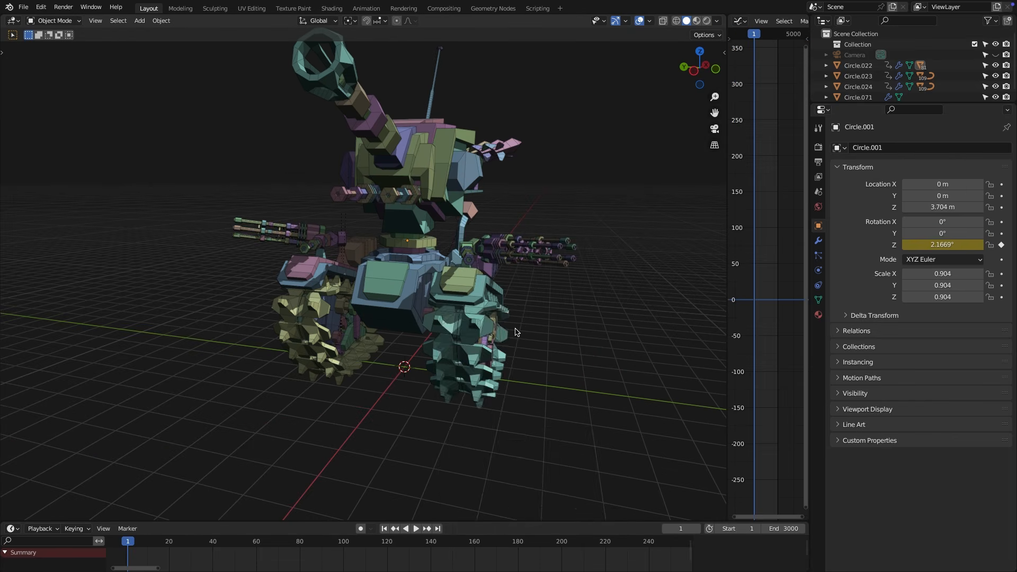
Step: Add a large sphere empty at the world origin and test moving the hull and the far track assembly separately
left_click(572, 497)
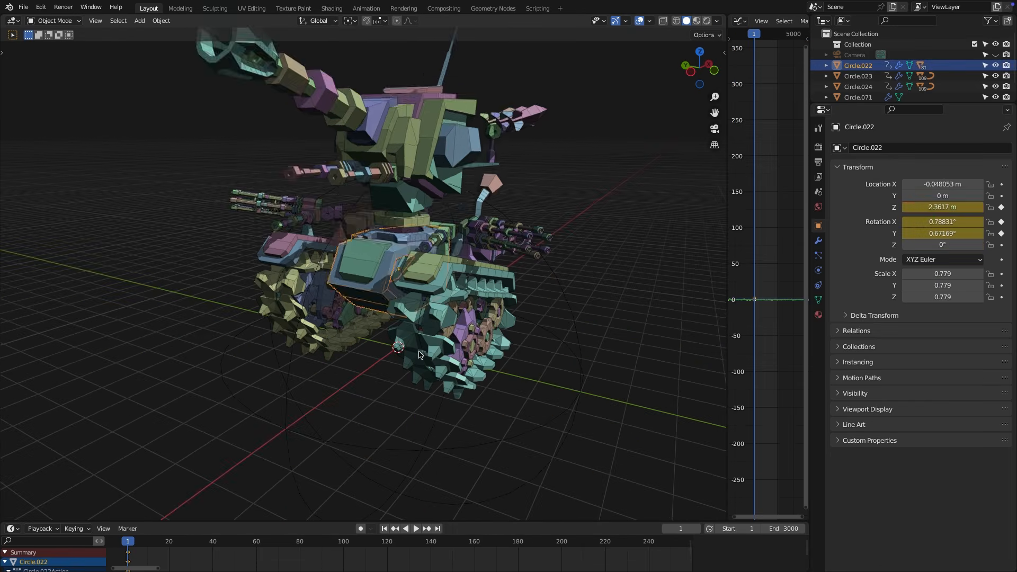
key("g")
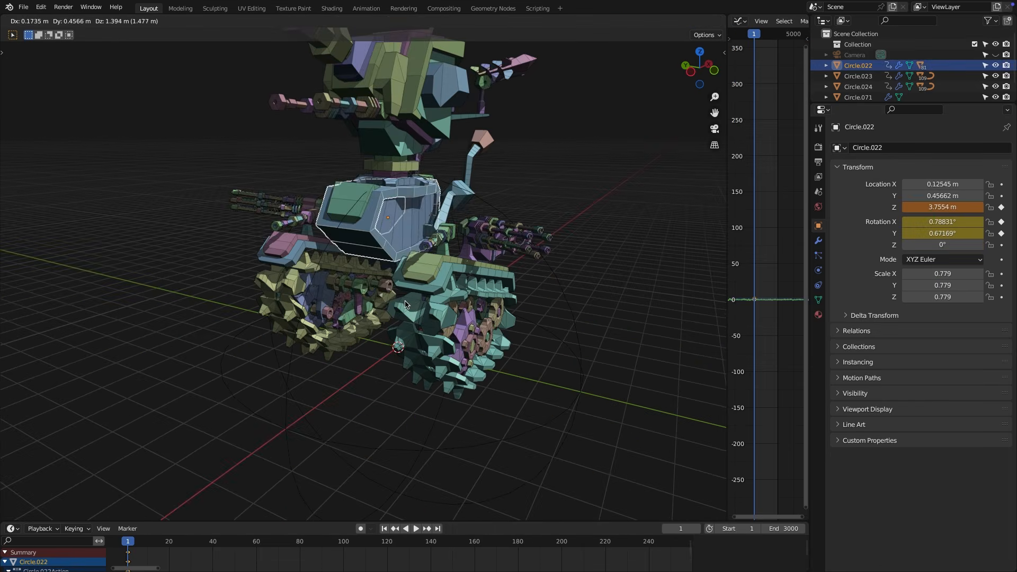
left_click(435, 295)
key("g")
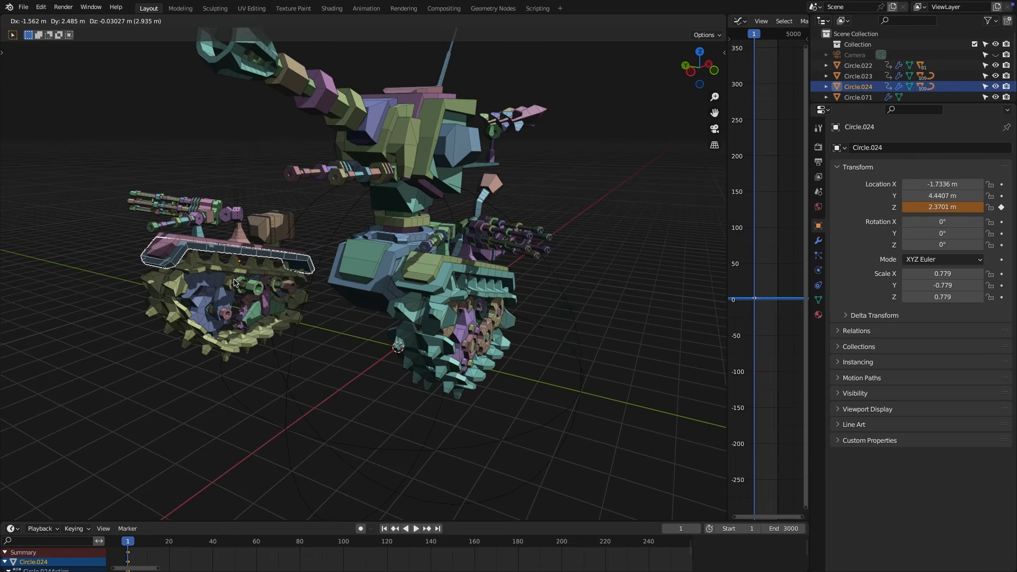
left_click(336, 367)
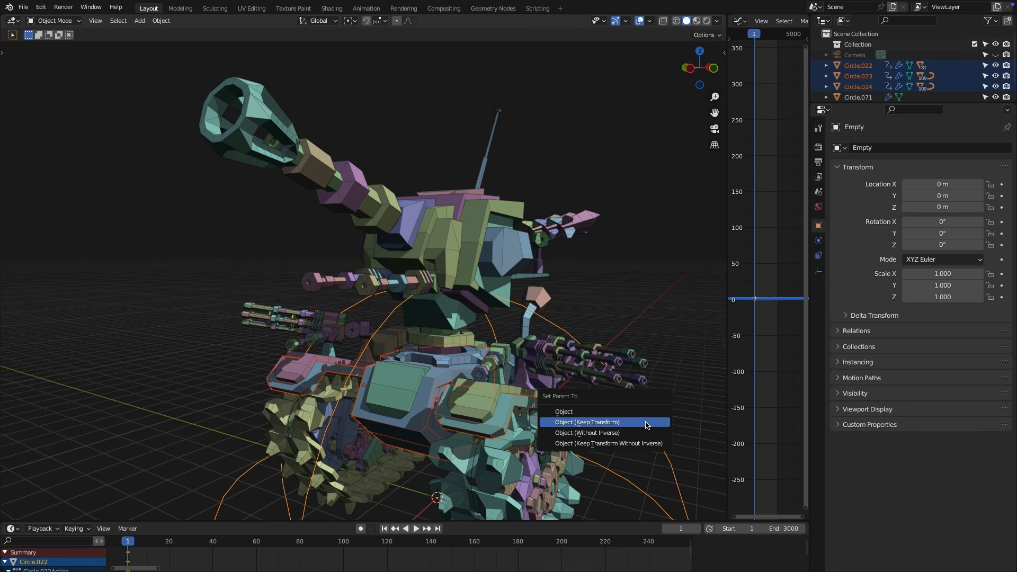
Step: Parent the hull and both track housings to the sphere empty with Keep Transform and test moving the empty along X
scroll(644, 374, "down", 3)
key("g")
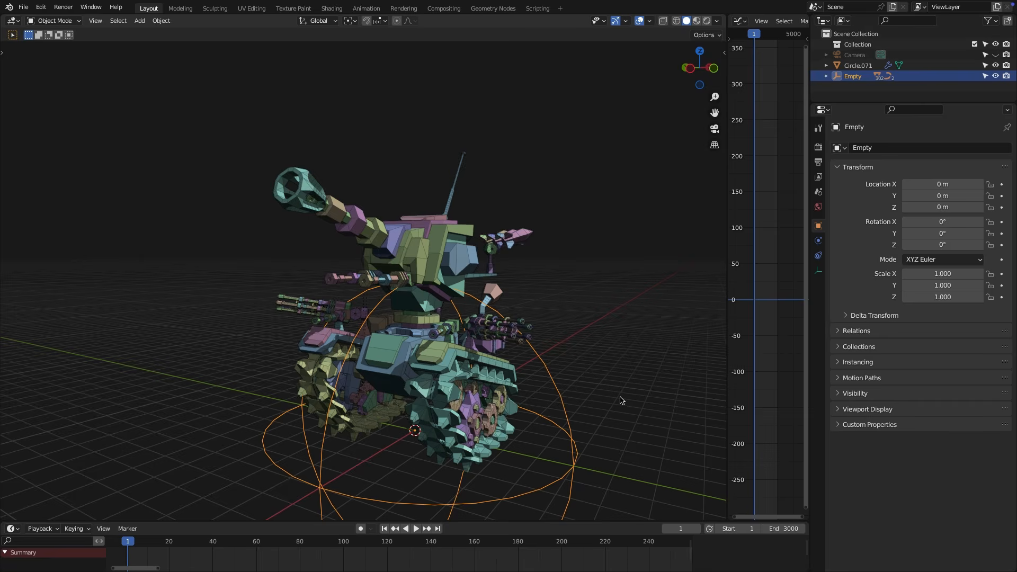
middle_click_drag(628, 395, 588, 404)
key("g")
key("x")
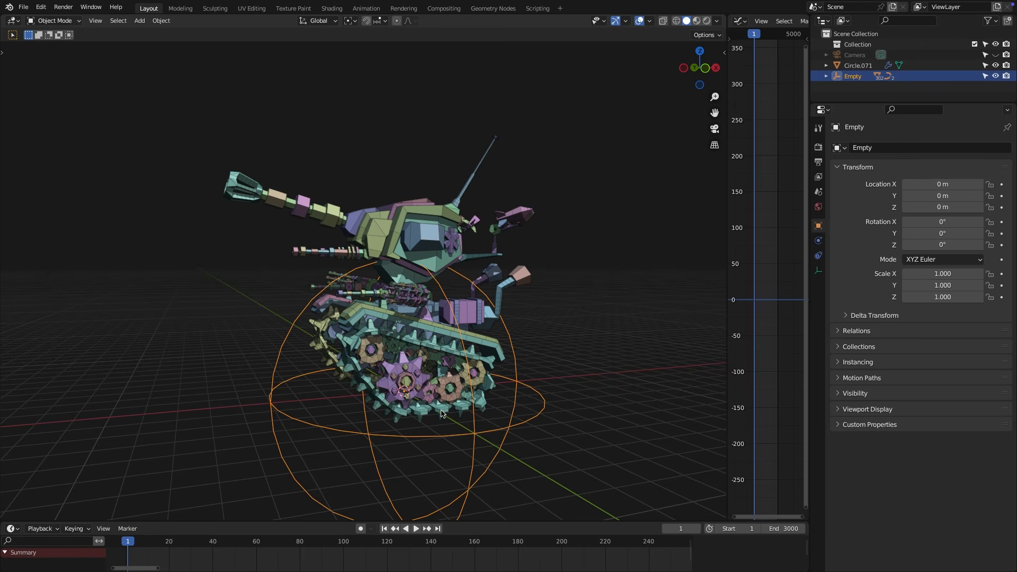
Step: Copy the near track's Location X driver expression, frame *-.06, and apply it to the sphere empty's Location X
left_click(443, 413)
left_click(956, 185)
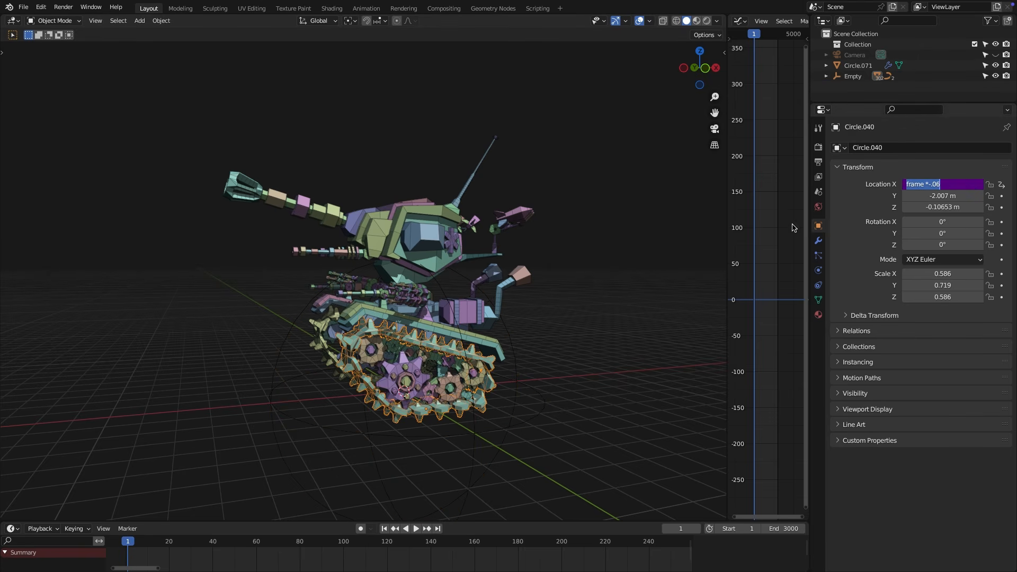
key("Return")
left_click(367, 438)
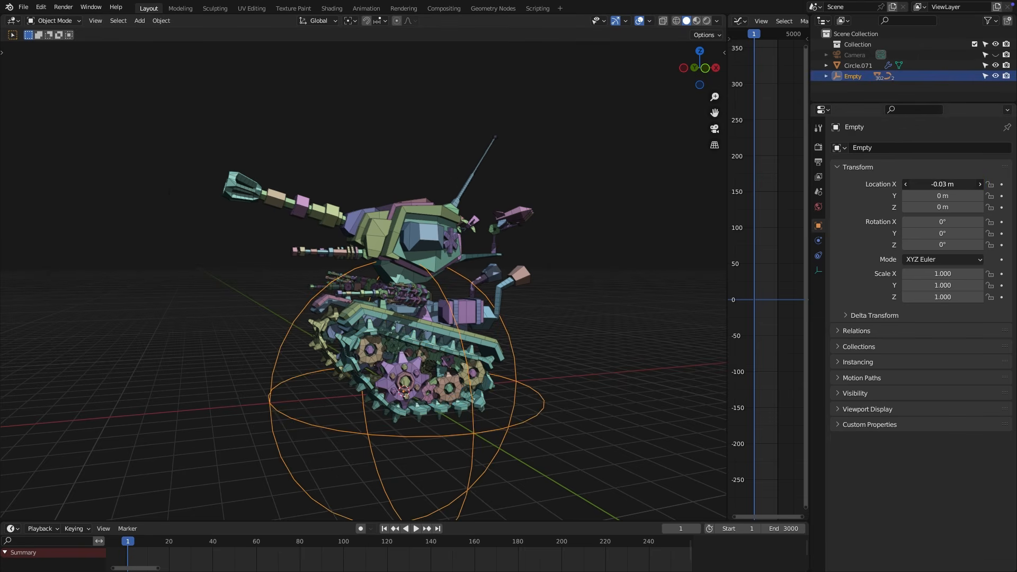
left_click_drag(943, 184, 881, 184)
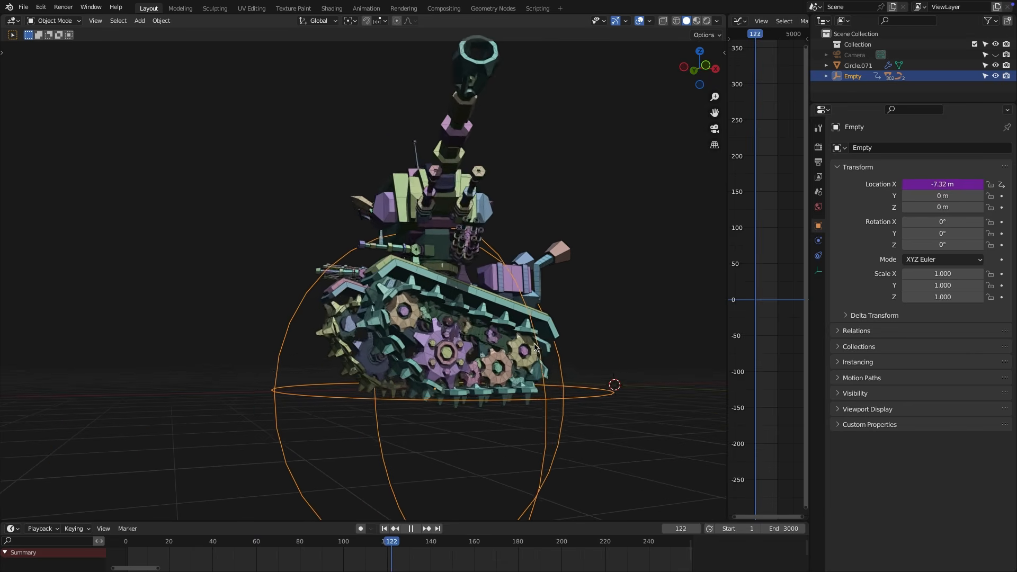
Step: Examine the travelling mech's tracks, gears and guns from several angles during playback
middle_click_drag(530, 353, 487, 320)
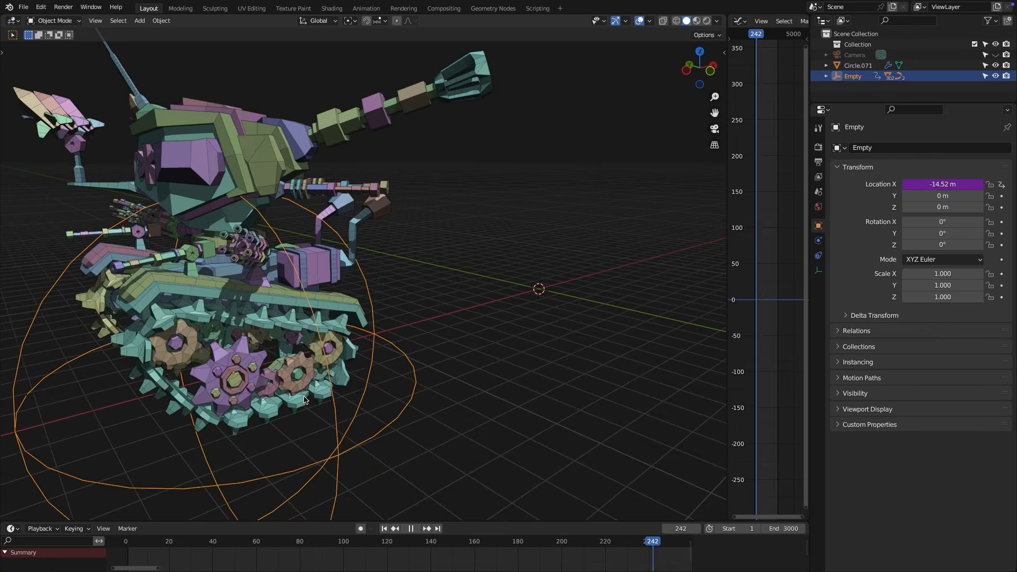
middle_click_drag(305, 399, 420, 428)
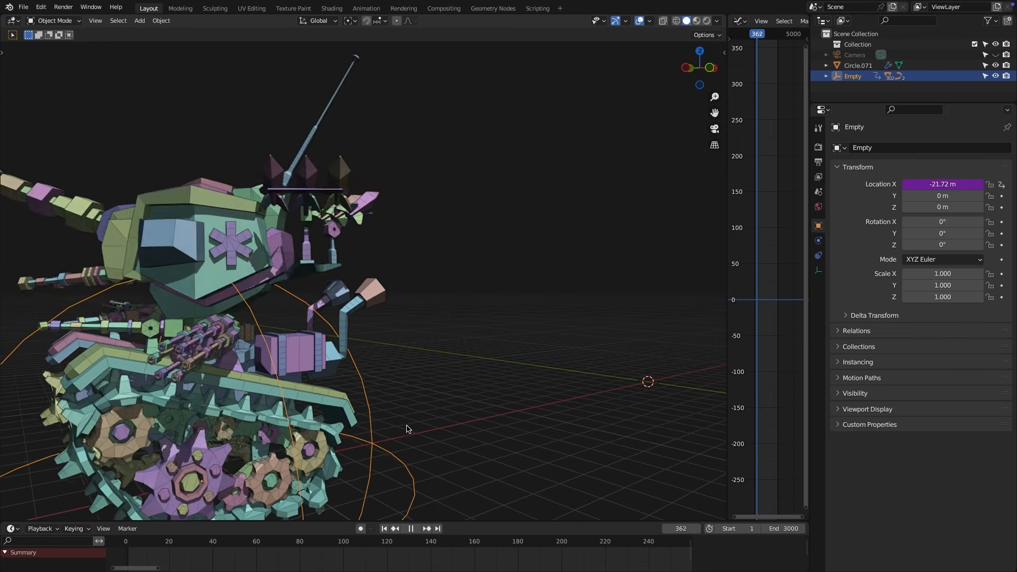
middle_click_drag(346, 431, 478, 359, "shift")
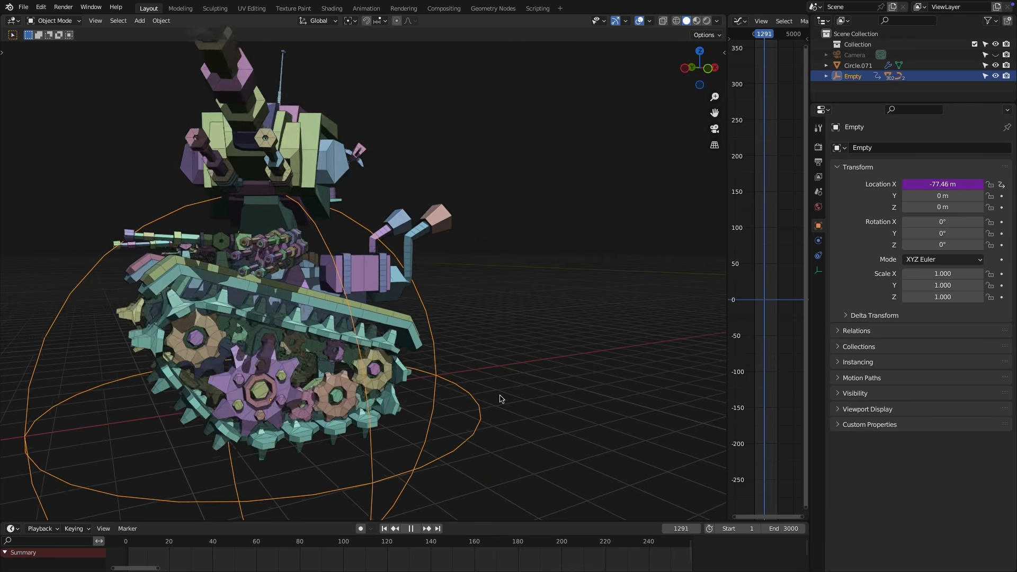
middle_click_drag(137, 397, 662, 365, "shift")
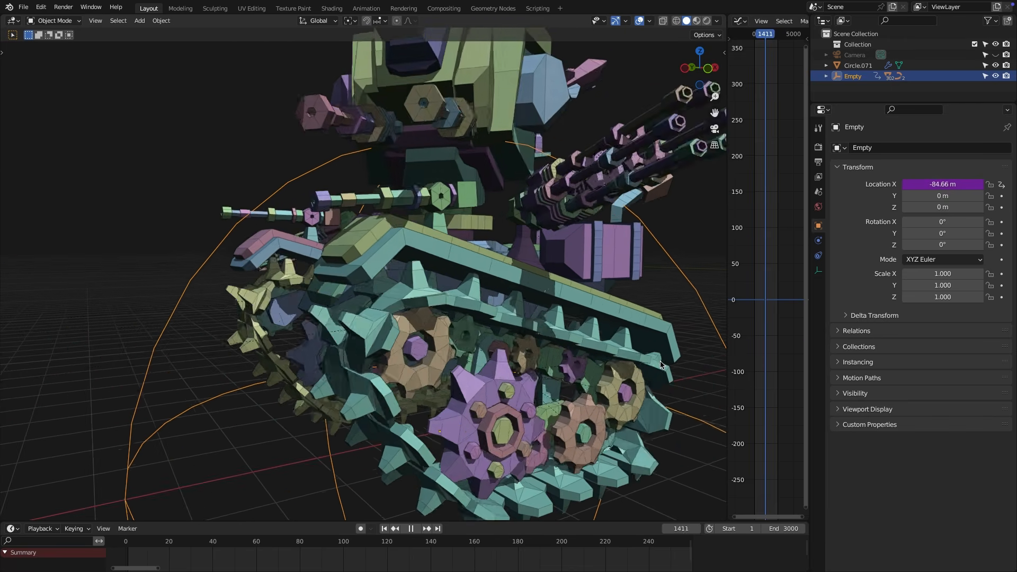